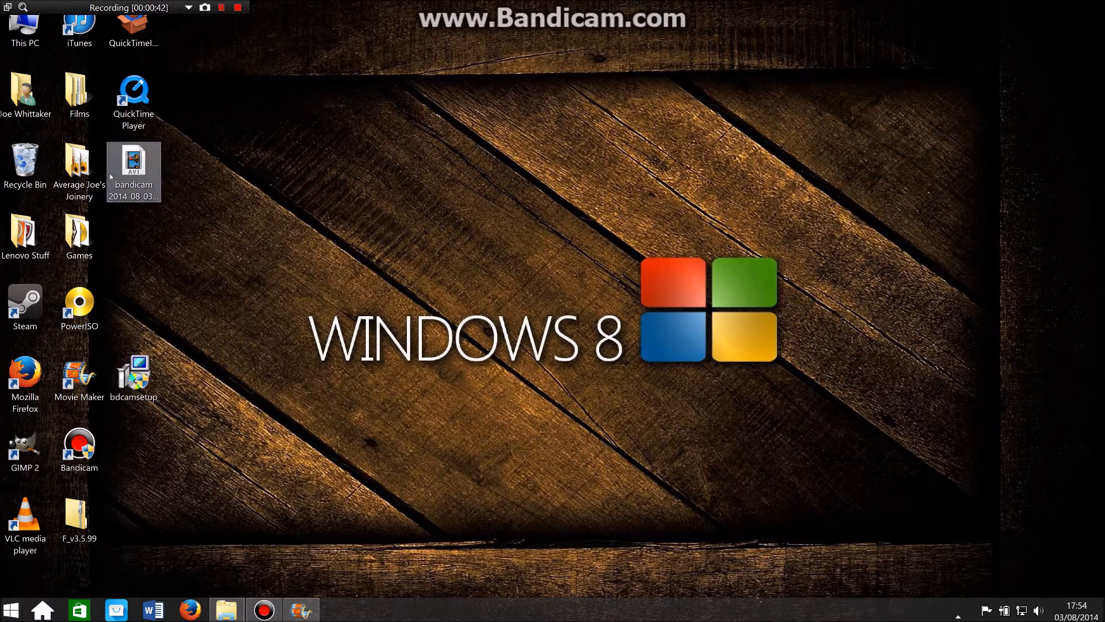
Step: Open the iPad Box Video folder inside Average Joe's Joinery and sort its files by date in ascending order
{"action": "double_click", "coordinate": [80, 168]}
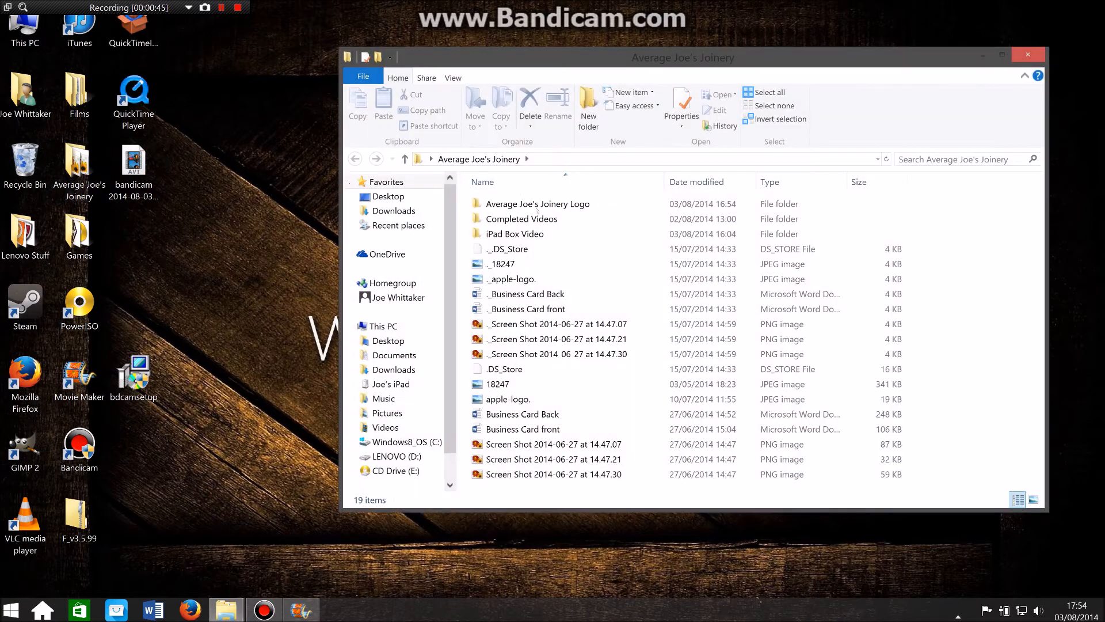
{"action": "double_click", "coordinate": [551, 234]}
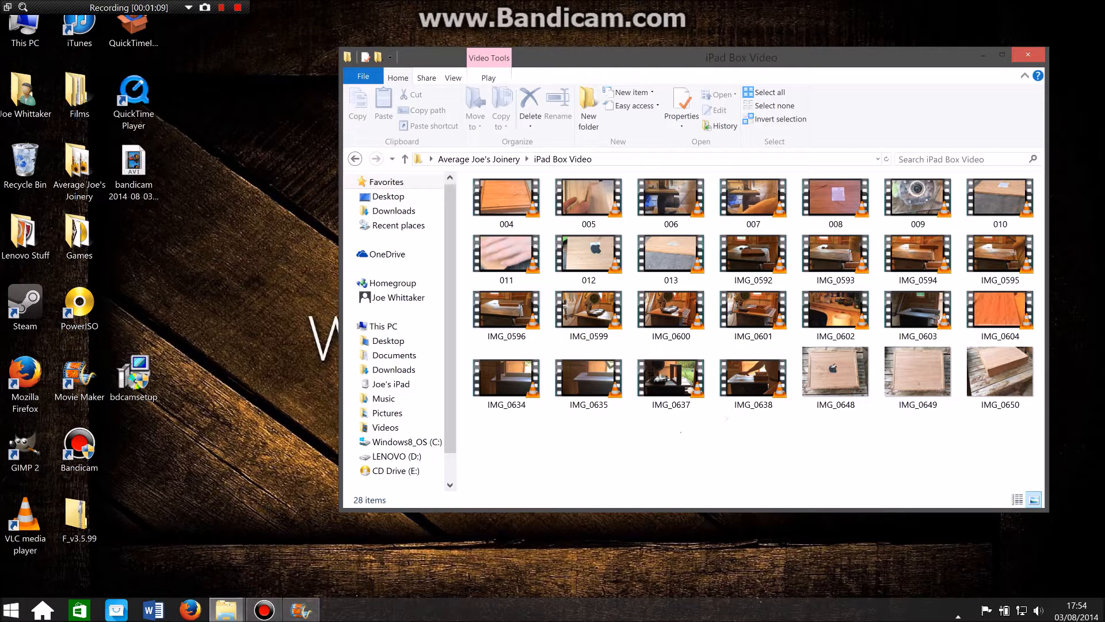
{"action": "right_click", "coordinate": [680, 431]}
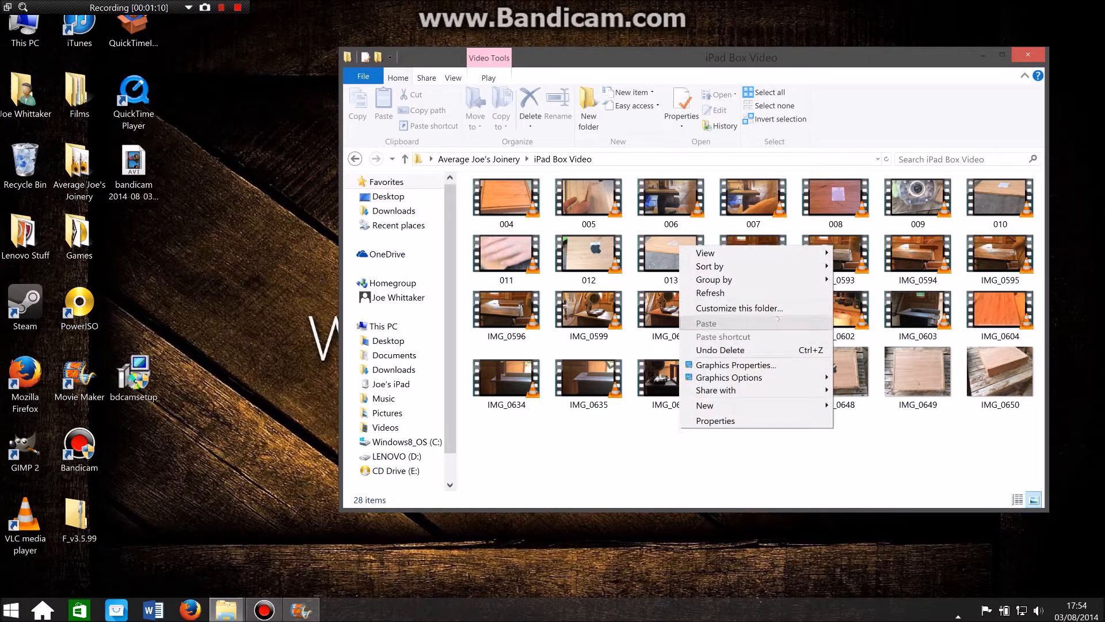
{"action": "mouse_move", "coordinate": [817, 266]}
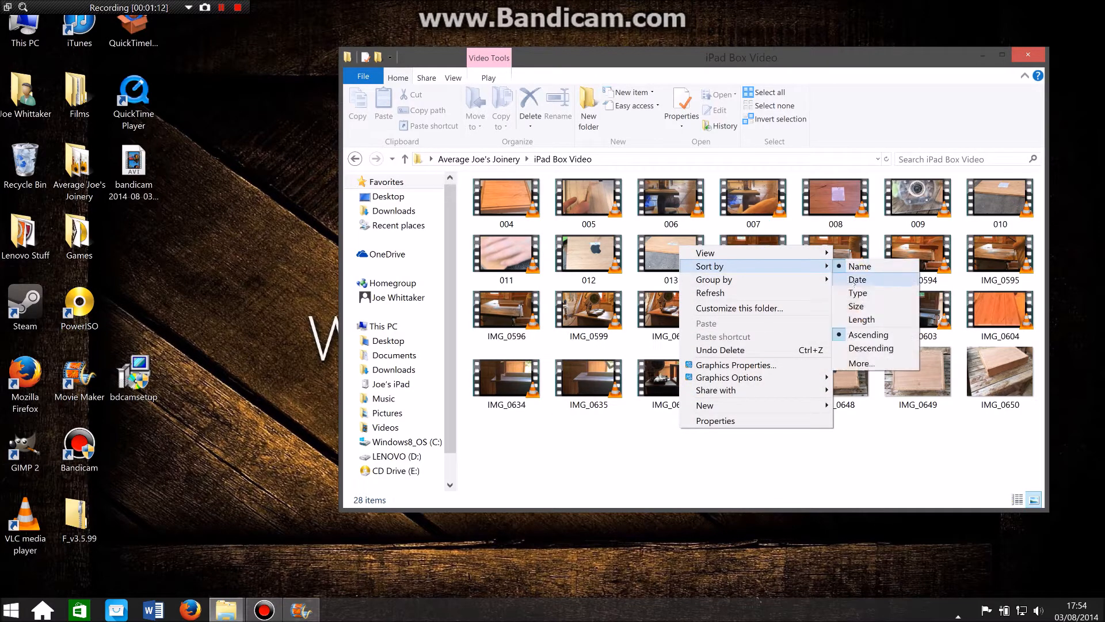
{"action": "left_click", "coordinate": [855, 280]}
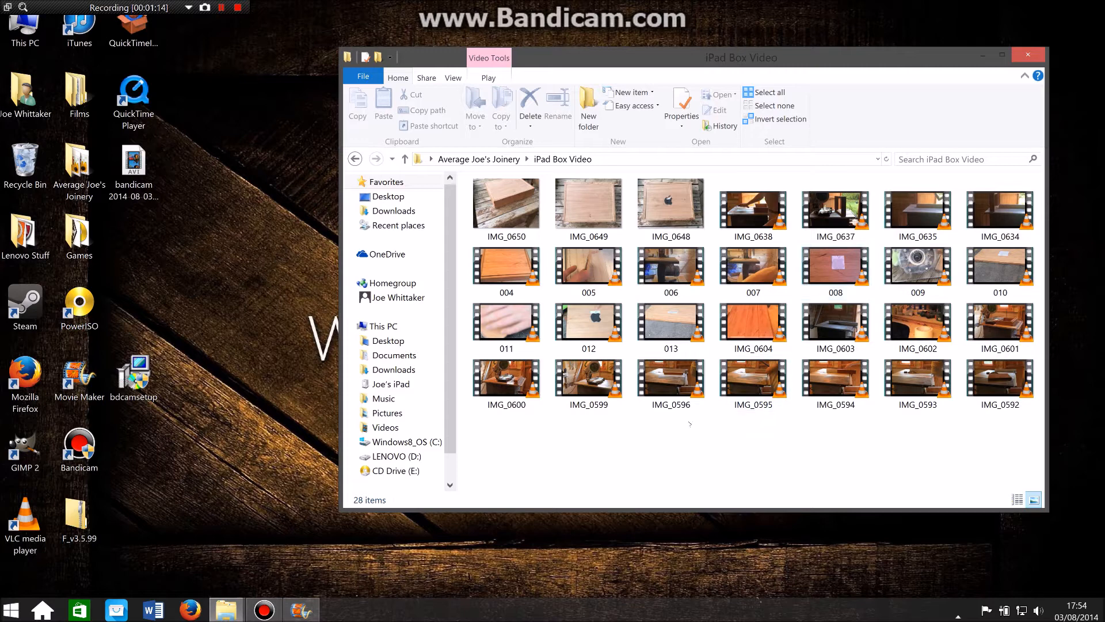
{"action": "right_click", "coordinate": [689, 425]}
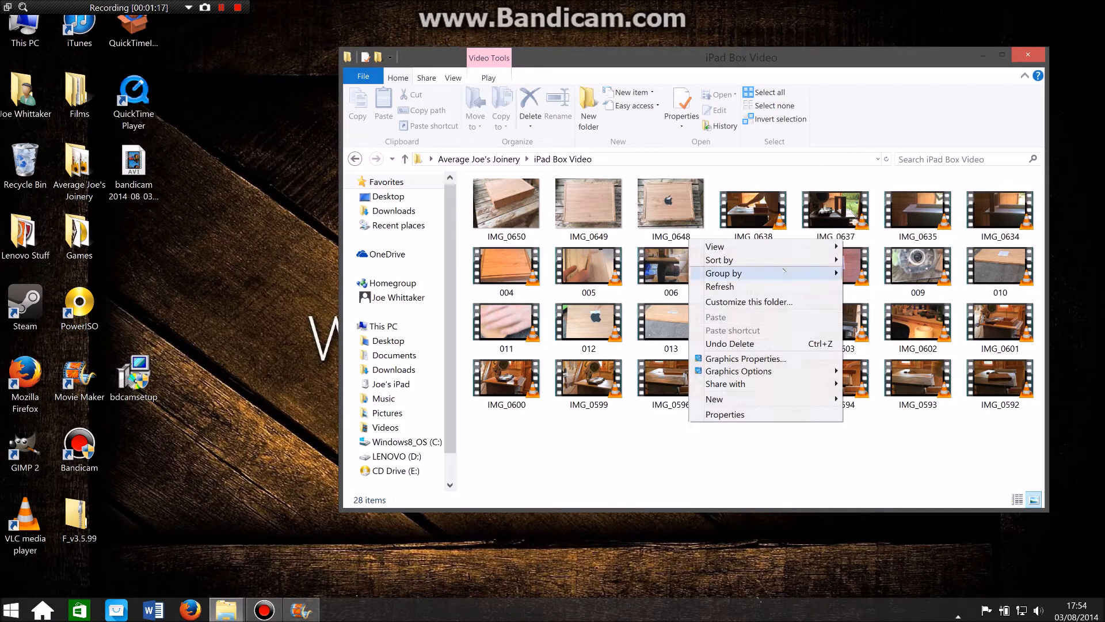
{"action": "mouse_move", "coordinate": [790, 265]}
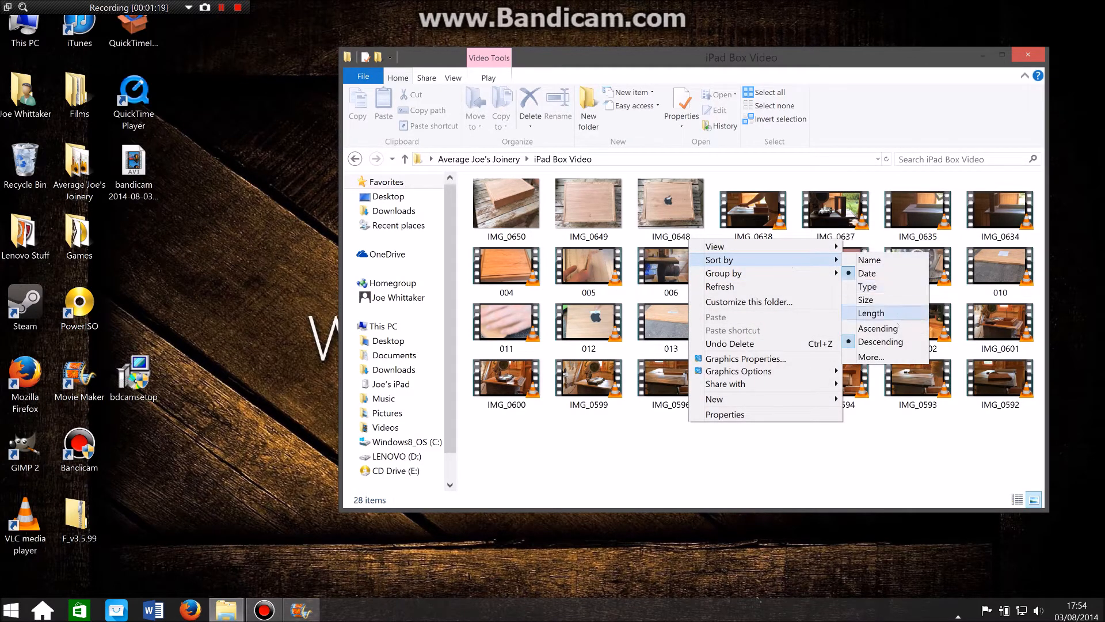
{"action": "left_click", "coordinate": [899, 328]}
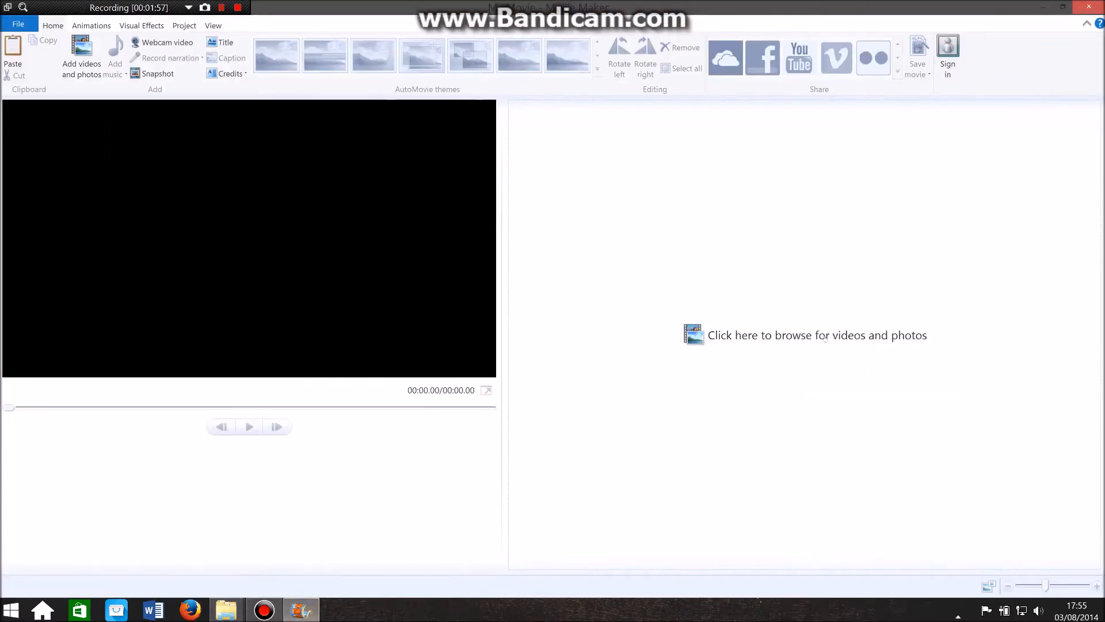
Step: Add the IMG_0592 video from the iPad Box Video folder to the empty Movie Maker project
{"action": "left_click", "coordinate": [754, 312]}
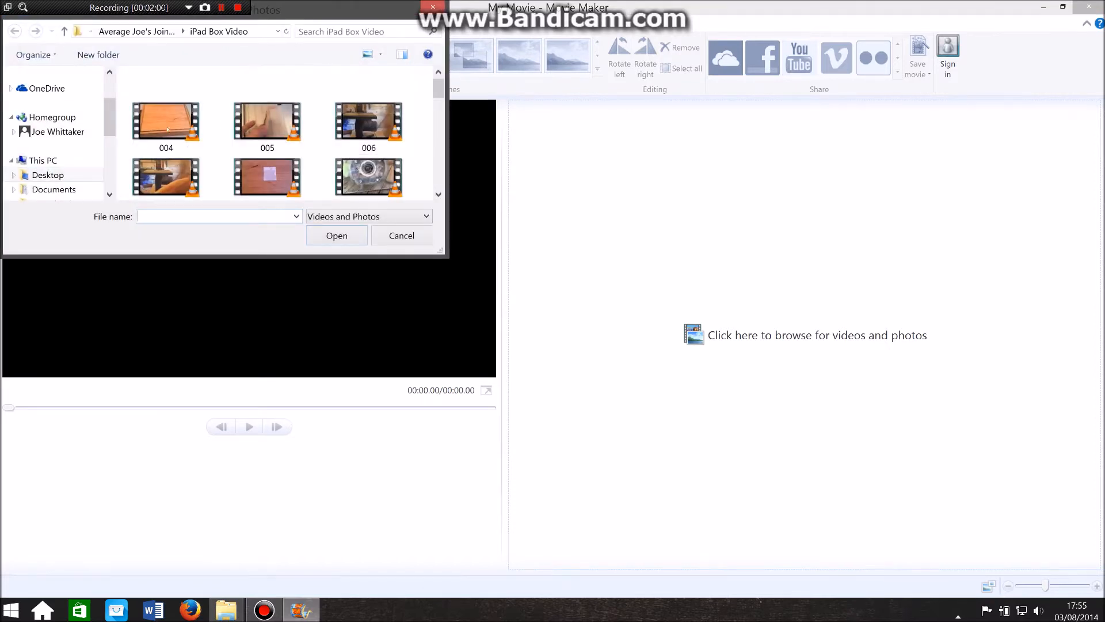
{"action": "left_click", "coordinate": [433, 7]}
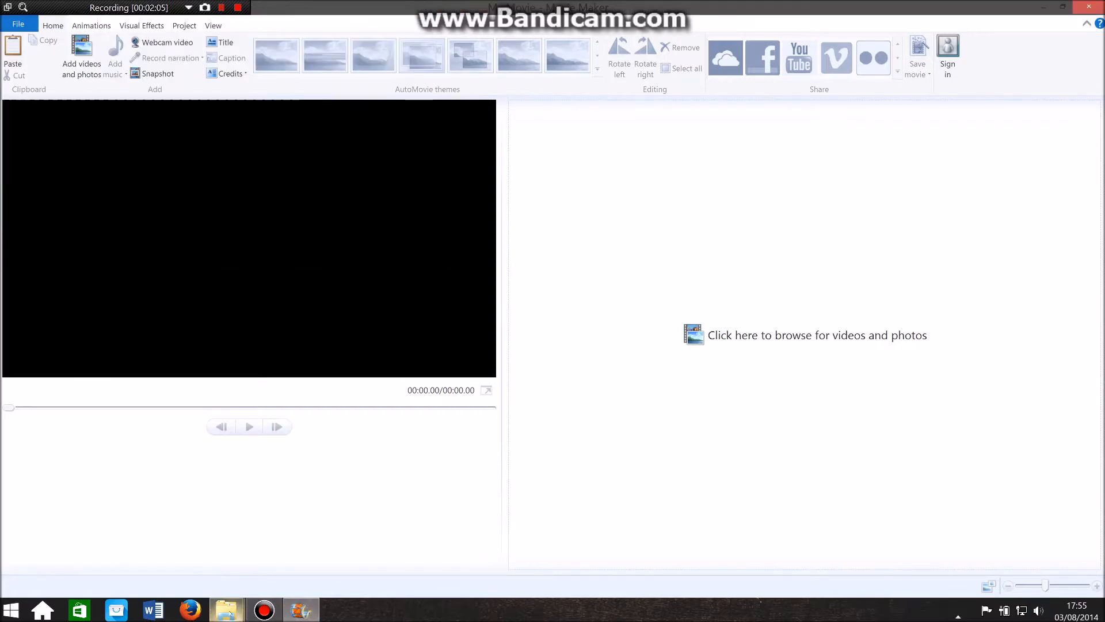
{"action": "mouse_move", "coordinate": [226, 610]}
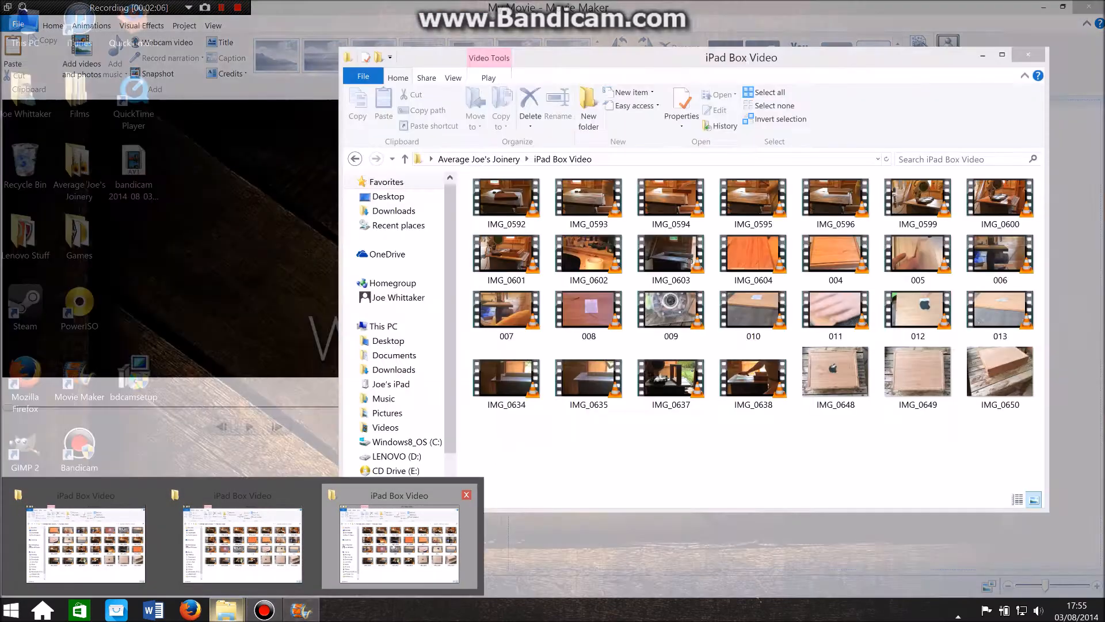
{"action": "left_click", "coordinate": [397, 543]}
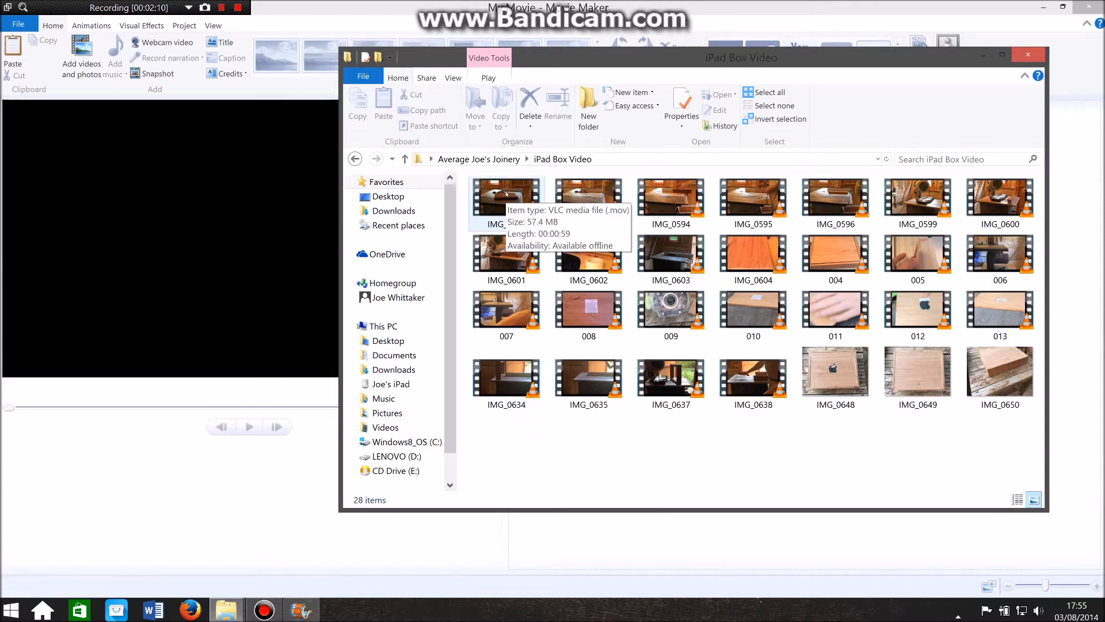
{"action": "left_click_drag", "start_coordinate": [506, 194], "coordinate": [702, 552]}
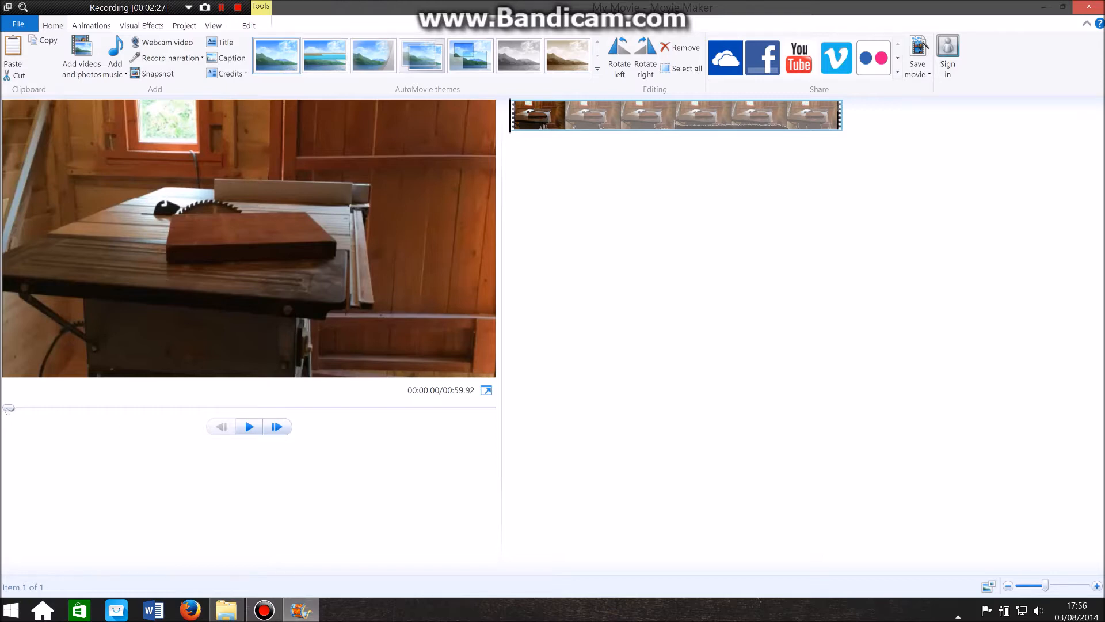
Step: Play through the IMG_0592 clip, split it at 00:25.83 and delete the part before the split
{"action": "left_click_drag", "start_coordinate": [8, 408], "coordinate": [179, 408]}
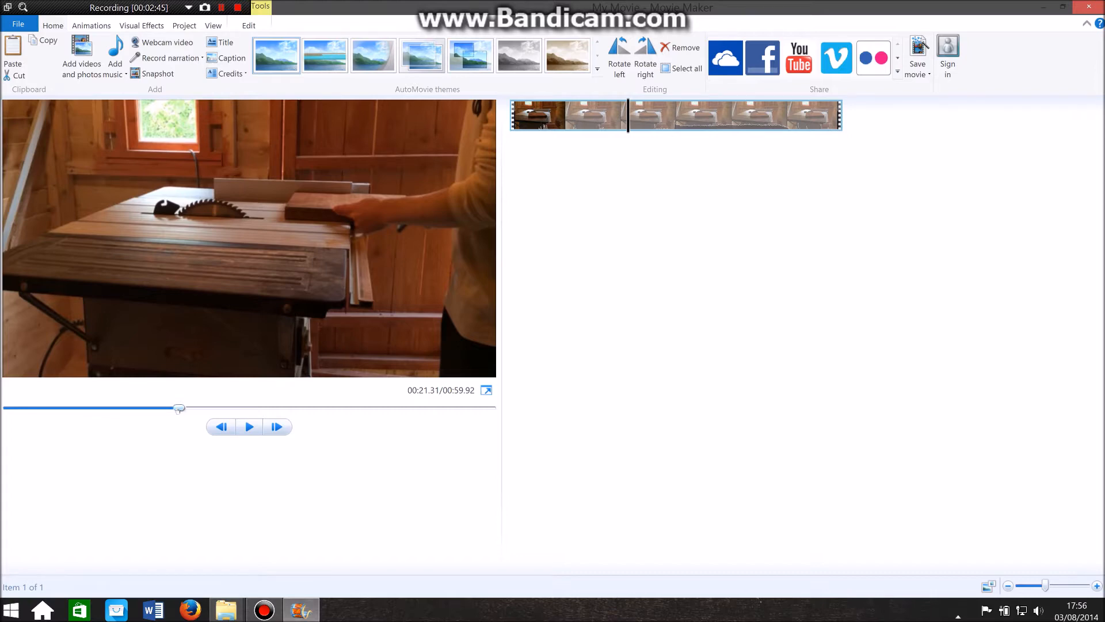
{"action": "left_click", "coordinate": [249, 428]}
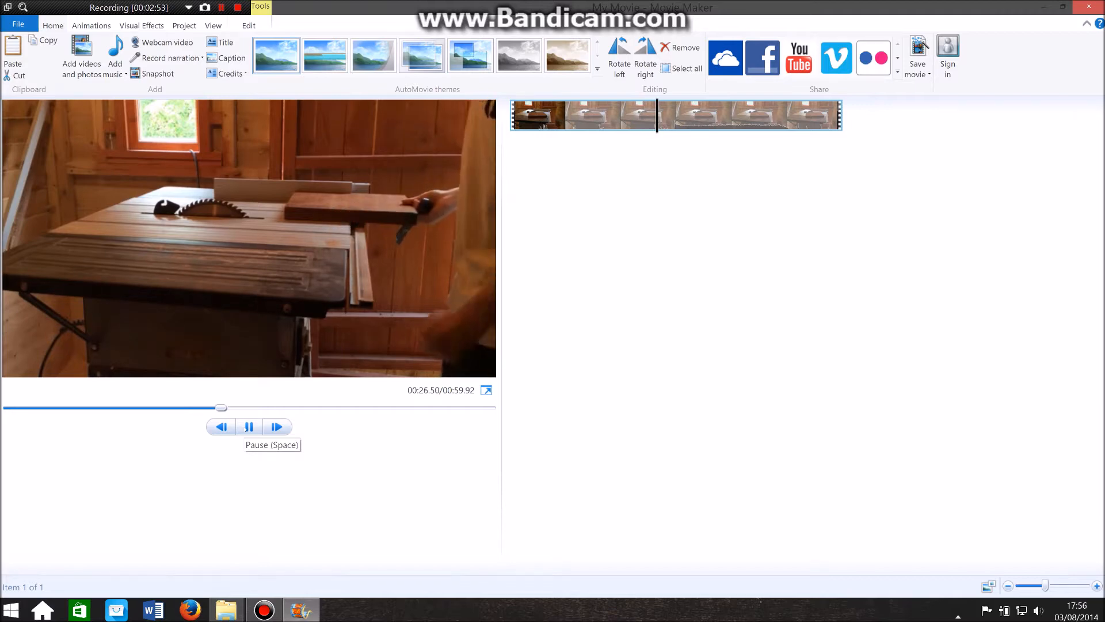
{"action": "left_click", "coordinate": [248, 427]}
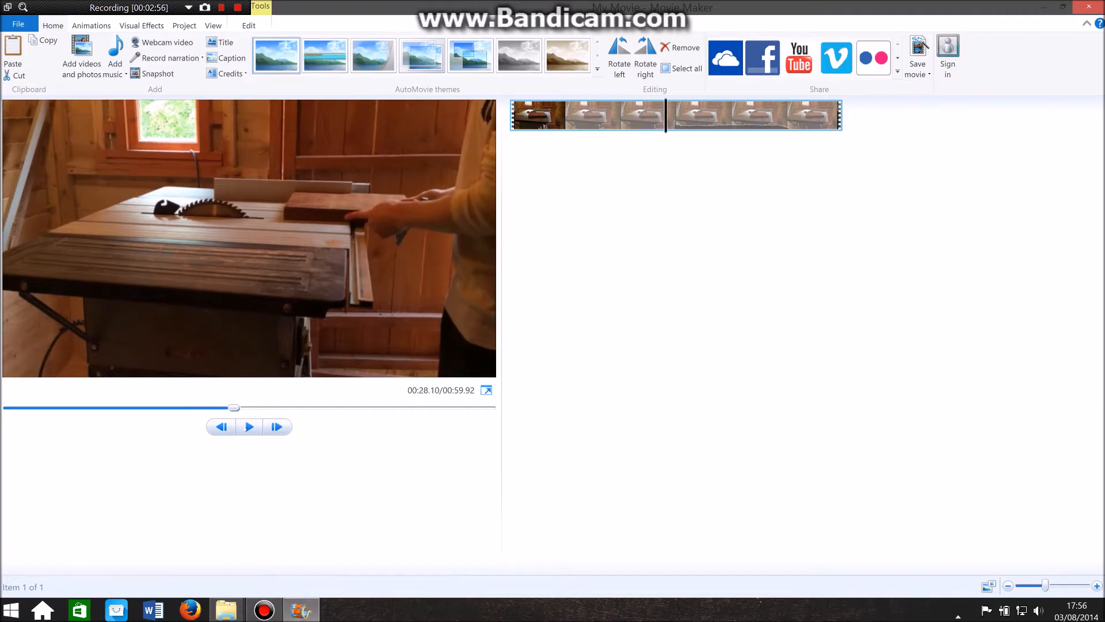
{"action": "key", "text": "XF86AudioLowerVolume"}
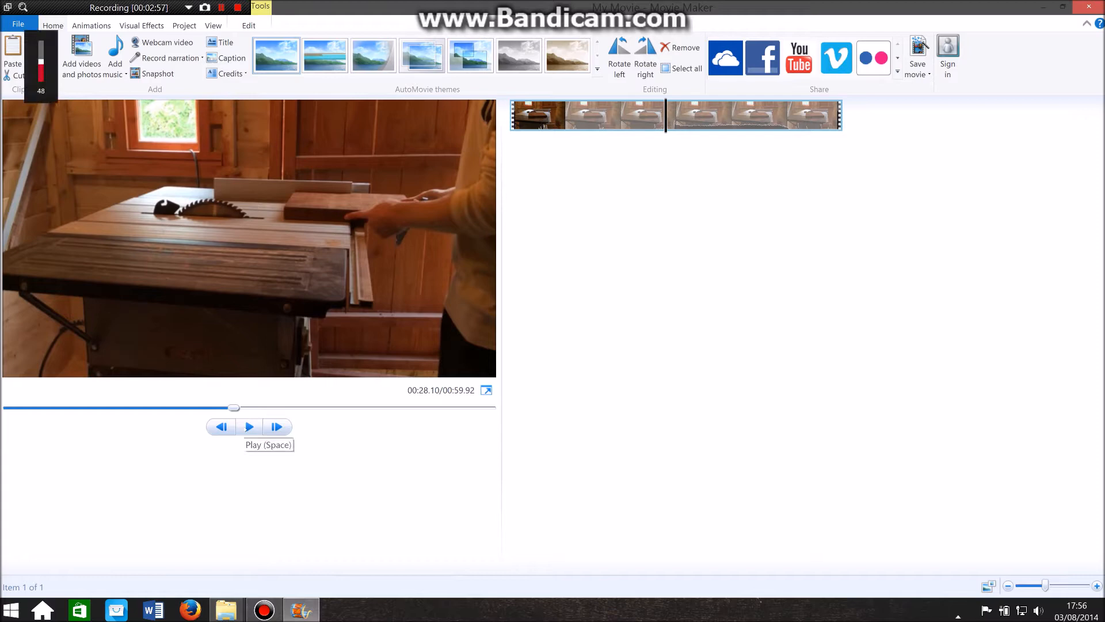
{"action": "left_click_drag", "start_coordinate": [233, 407], "coordinate": [196, 408]}
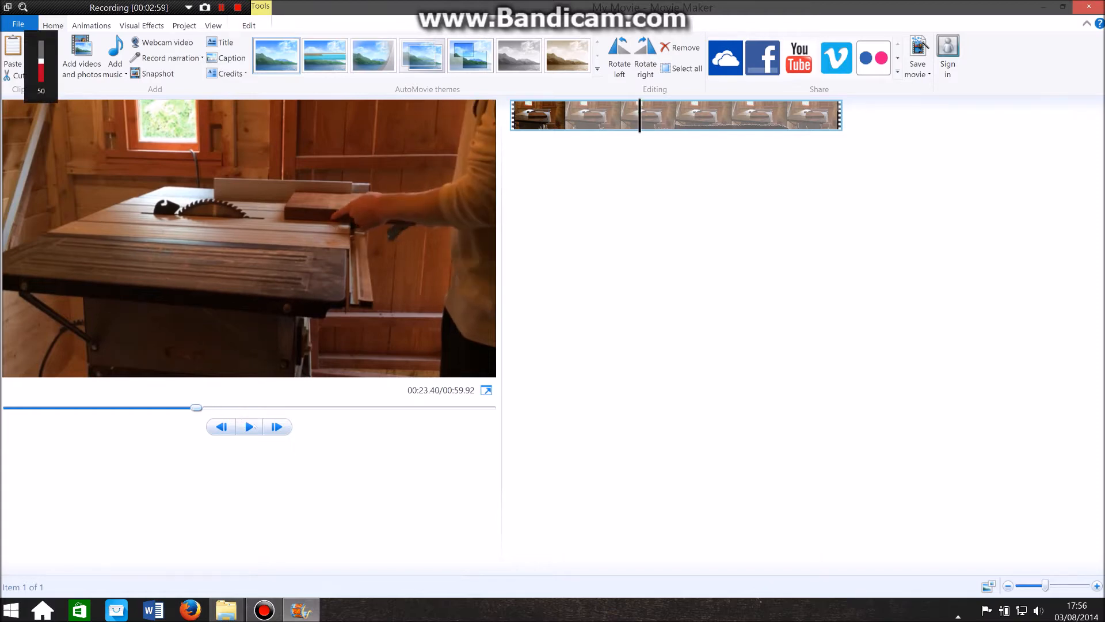
{"action": "left_click", "coordinate": [249, 427]}
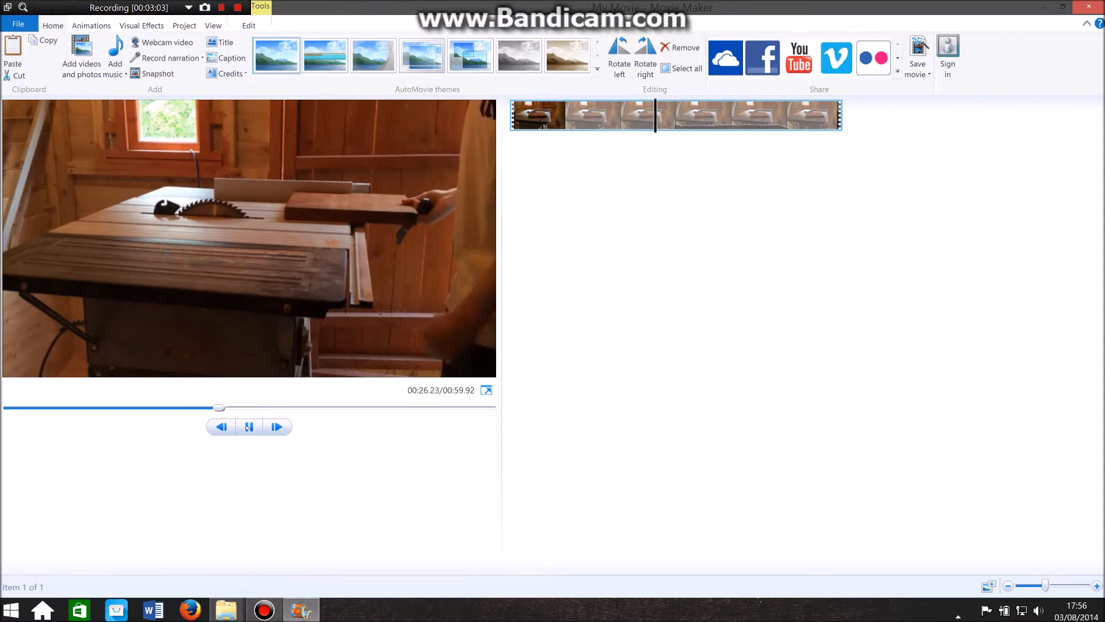
{"action": "left_click", "coordinate": [249, 428]}
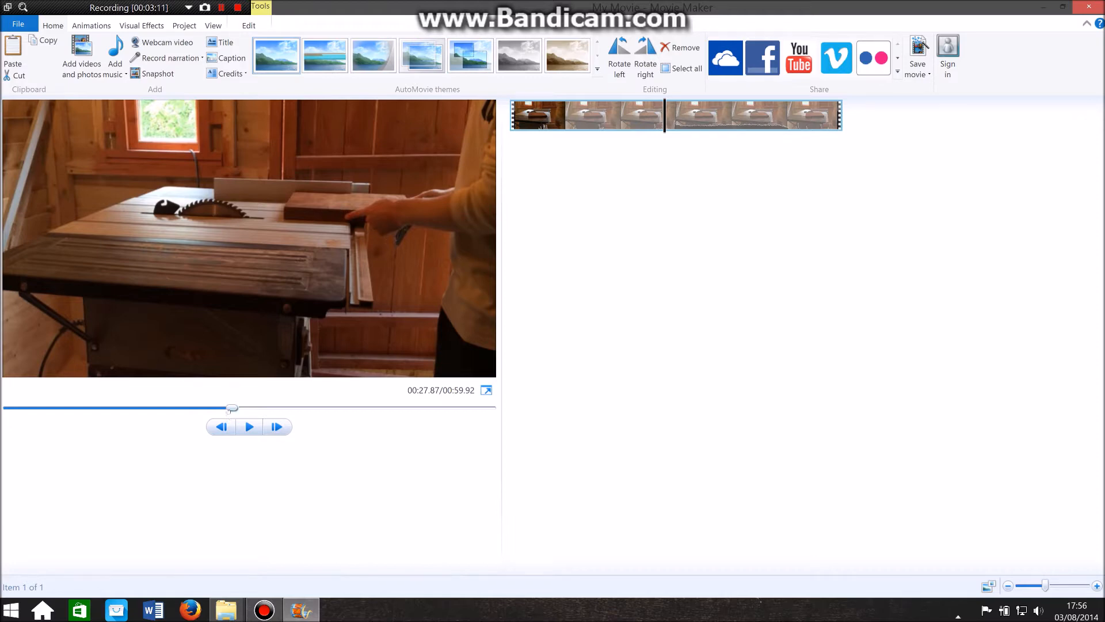
{"action": "left_click_drag", "start_coordinate": [231, 409], "coordinate": [198, 414]}
{"action": "left_click", "coordinate": [259, 427]}
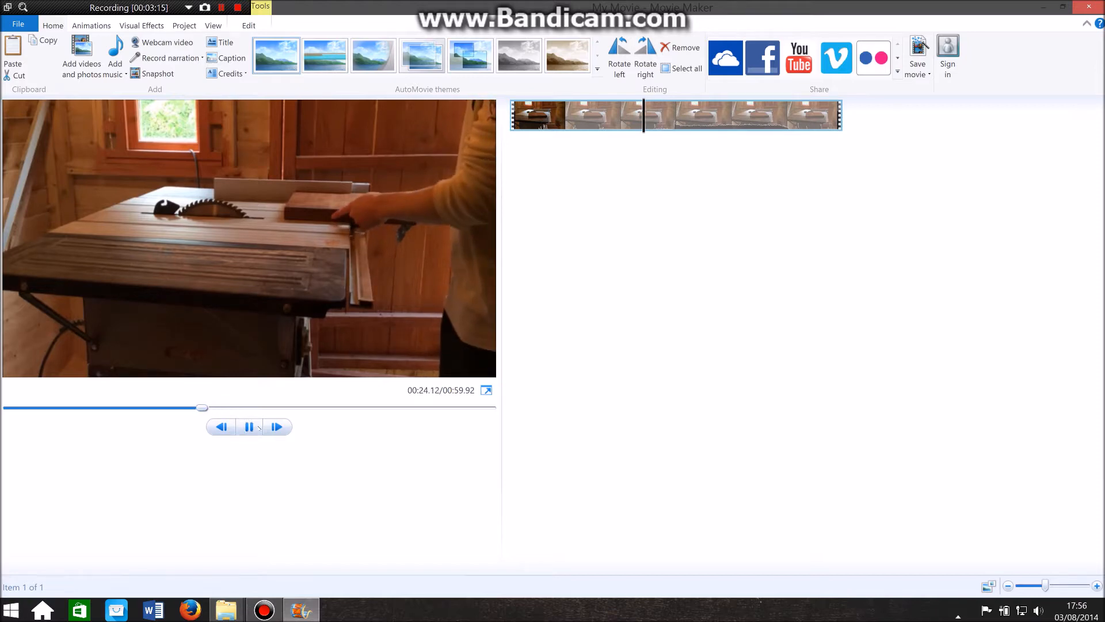
{"action": "left_click", "coordinate": [259, 428]}
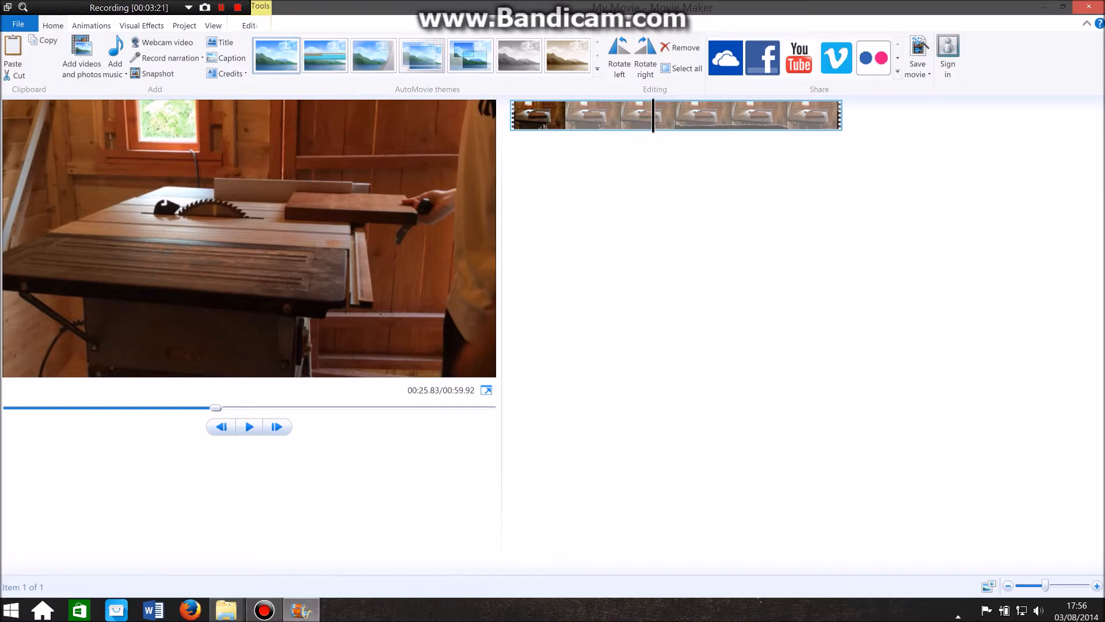
{"action": "left_click", "coordinate": [255, 24]}
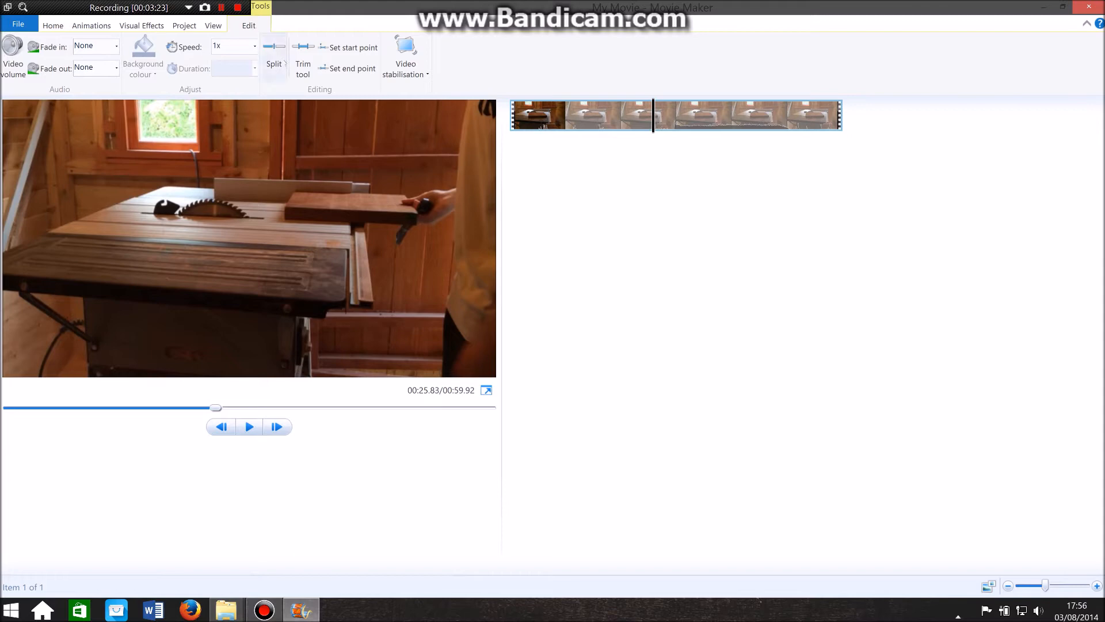
{"action": "left_click", "coordinate": [284, 63]}
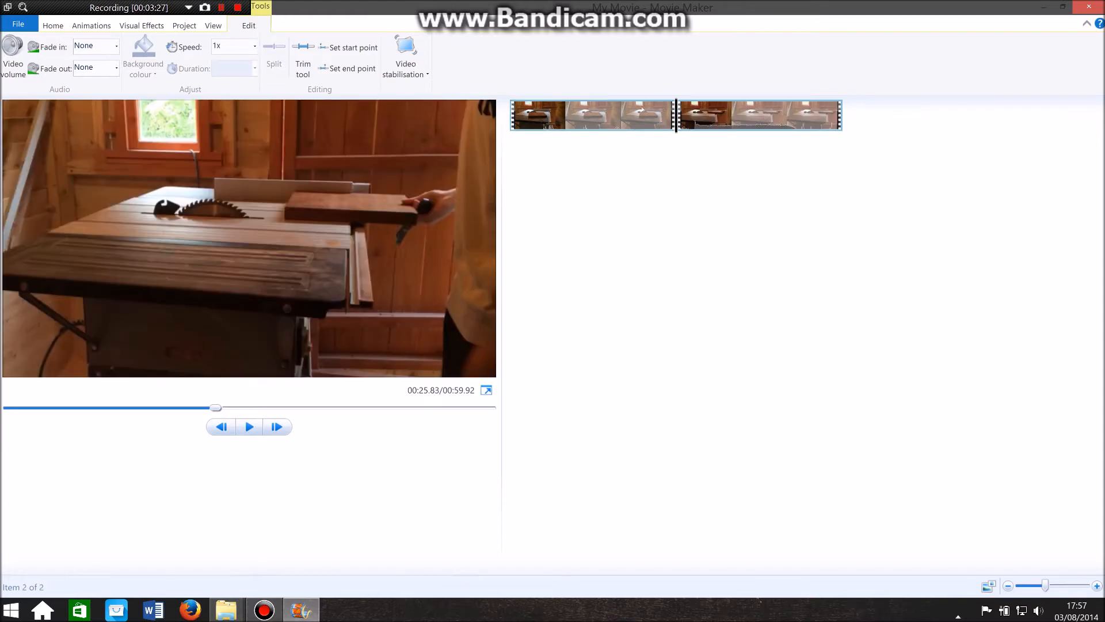
{"action": "left_click", "coordinate": [635, 123]}
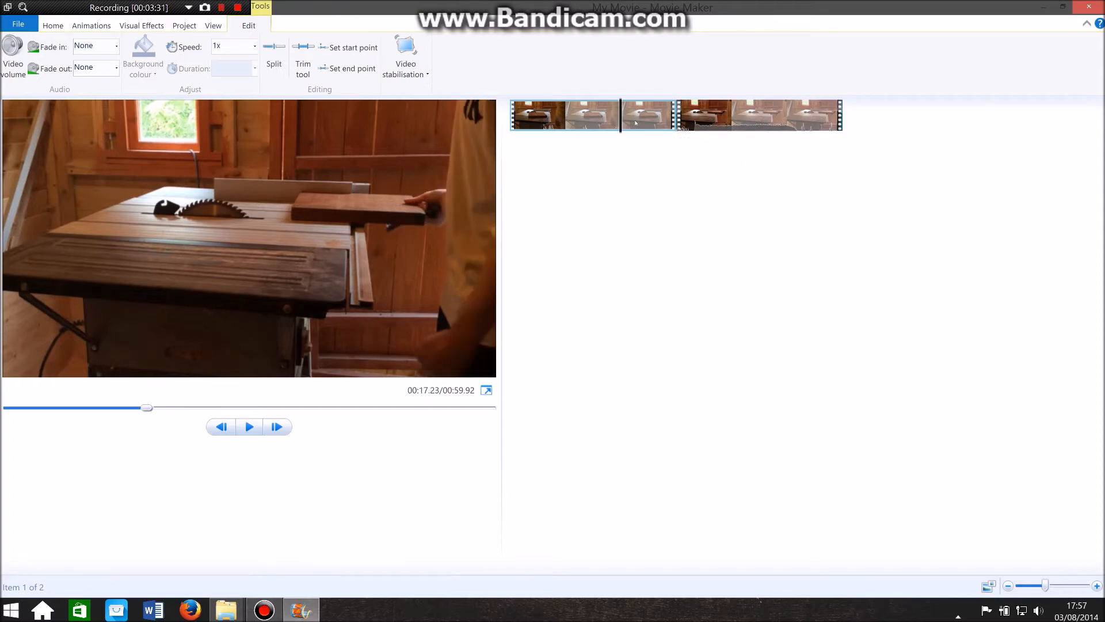
{"action": "key", "text": "ctrl+z"}
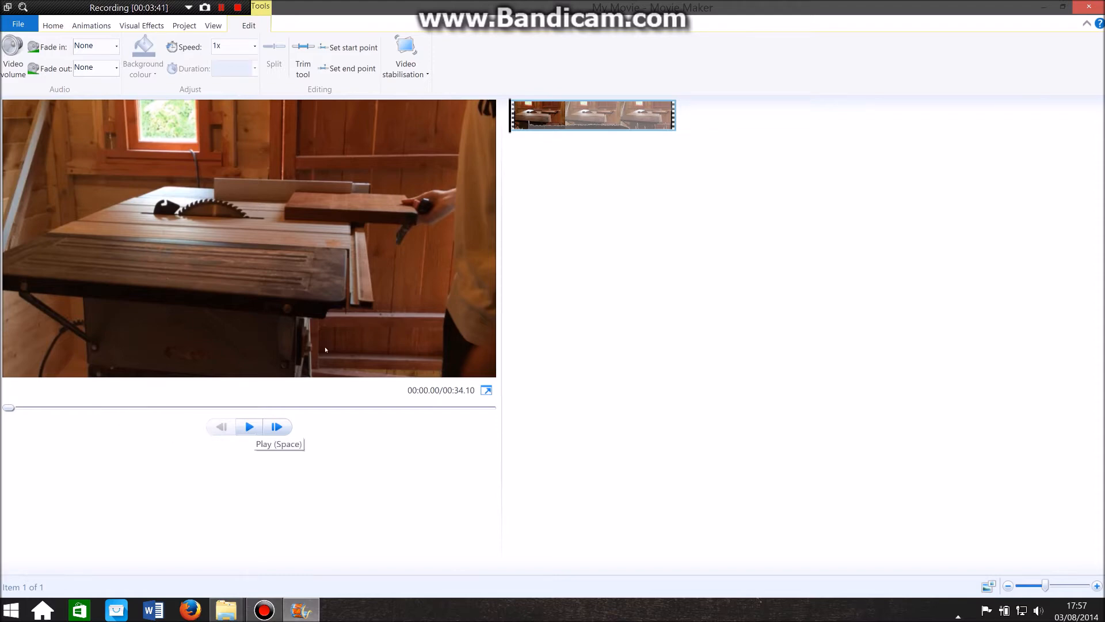
Step: Play the start of the remaining table-saw clip and split it at about 00:03.40
{"action": "left_click", "coordinate": [249, 429]}
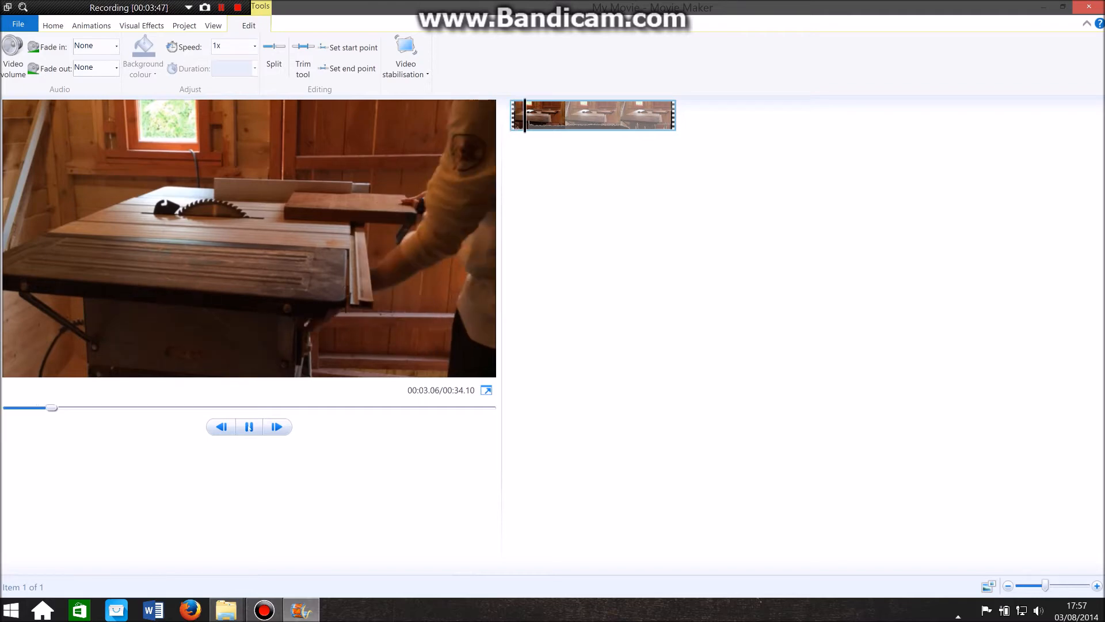
{"action": "left_click", "coordinate": [249, 427]}
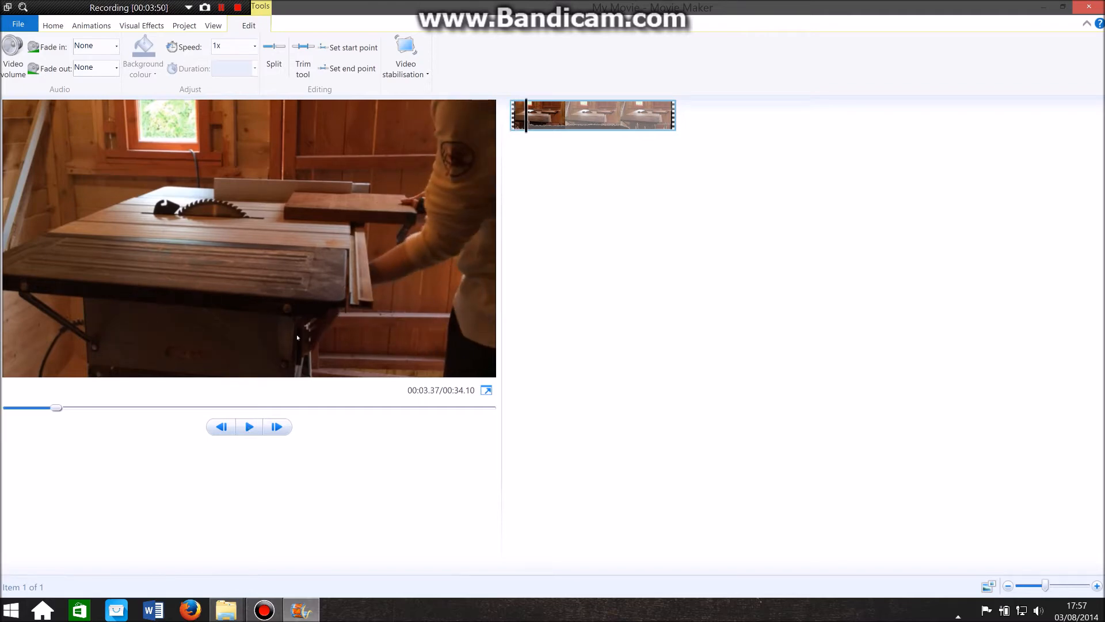
{"action": "left_click", "coordinate": [276, 60]}
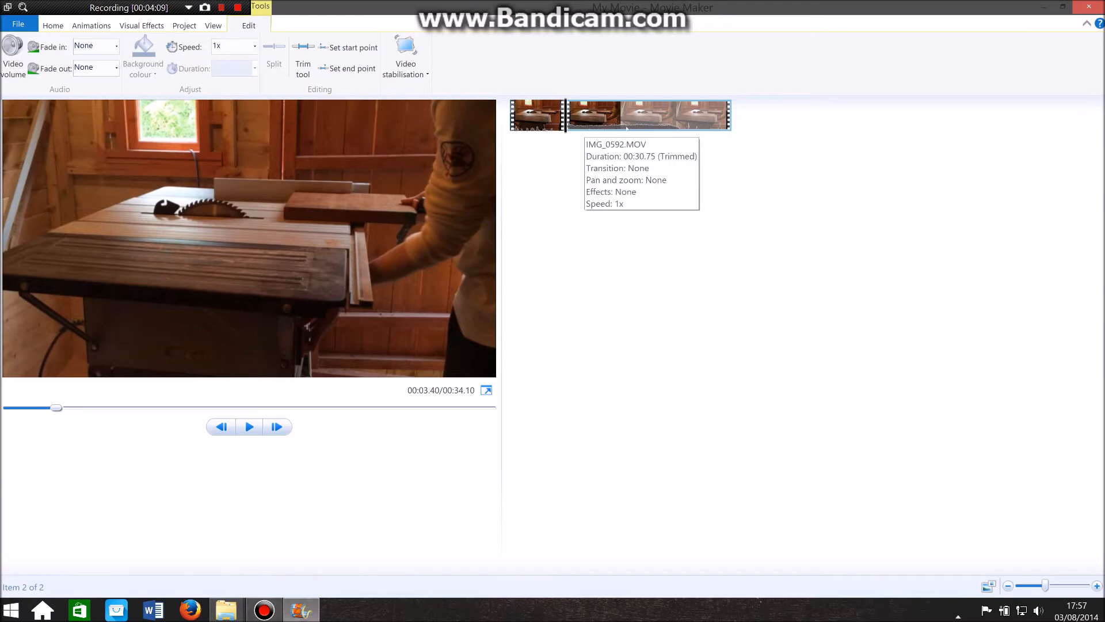
Step: Split the second clip at 00:23.17 on the timeline and delete the part after the split
{"action": "left_click_drag", "start_coordinate": [668, 127], "coordinate": [676, 125]}
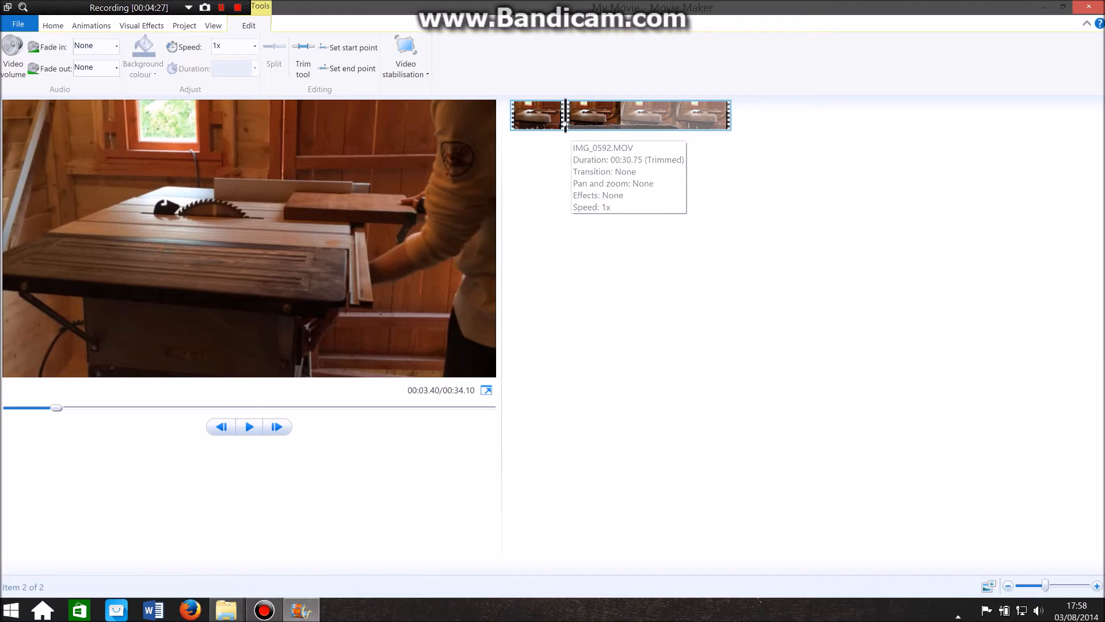
{"action": "left_click_drag", "start_coordinate": [566, 121], "coordinate": [672, 128]}
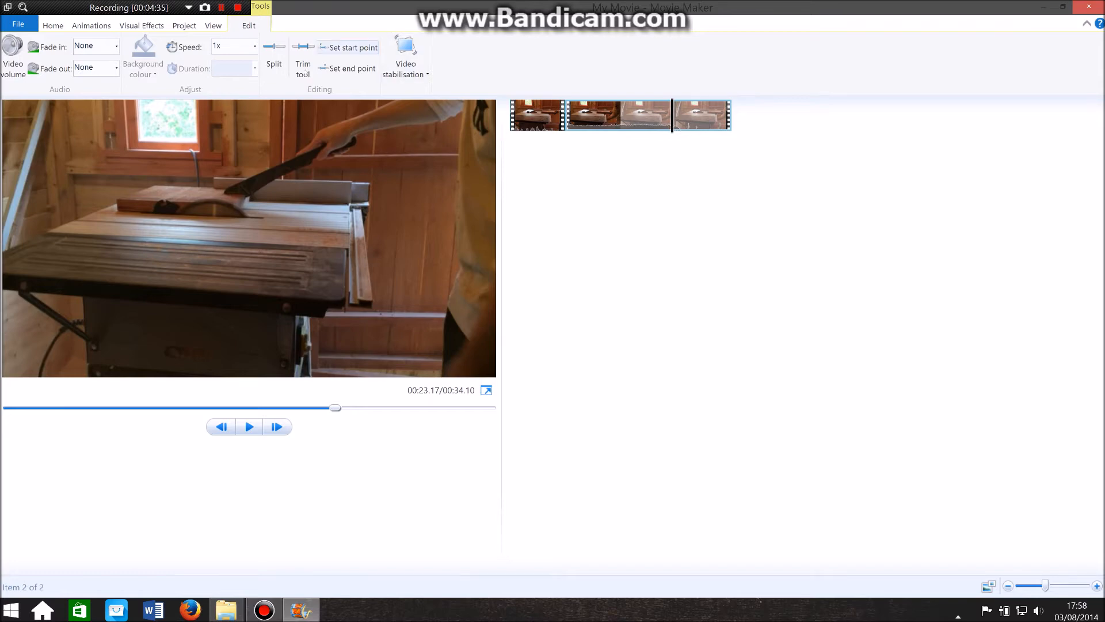
{"action": "left_click", "coordinate": [274, 54]}
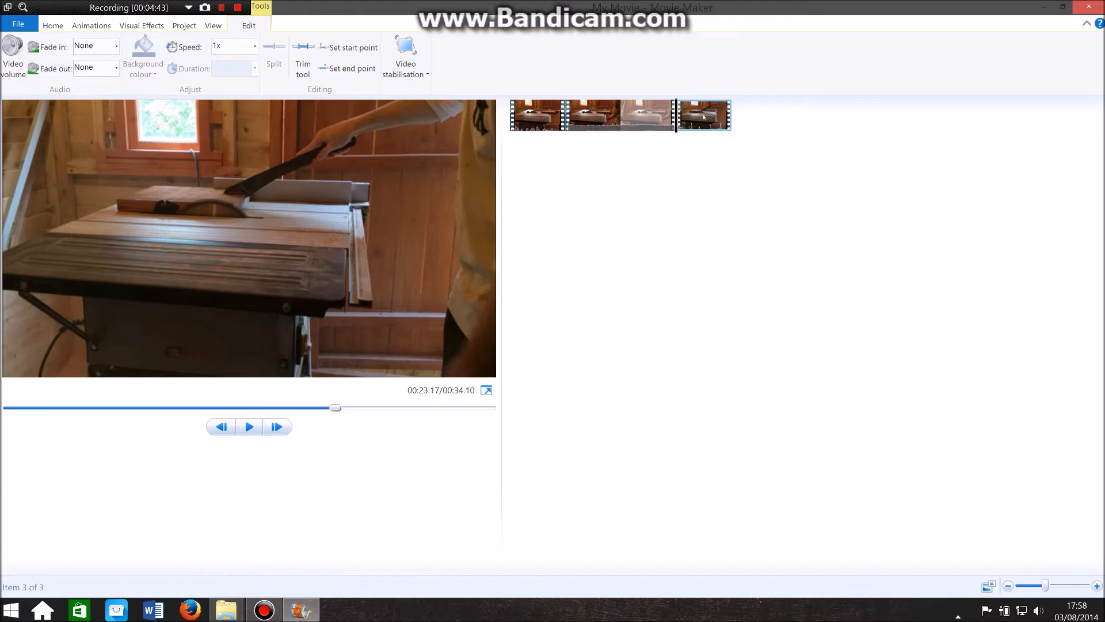
{"action": "key", "text": "Delete"}
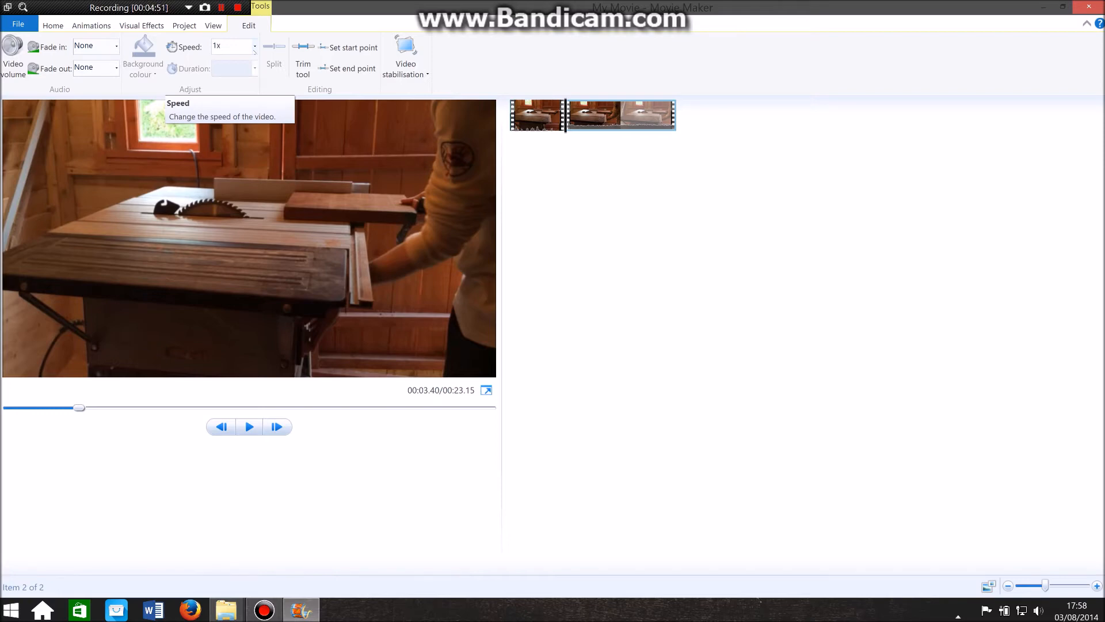
Step: Set the speed of the second table-saw clip to 8x
{"action": "left_click", "coordinate": [254, 47]}
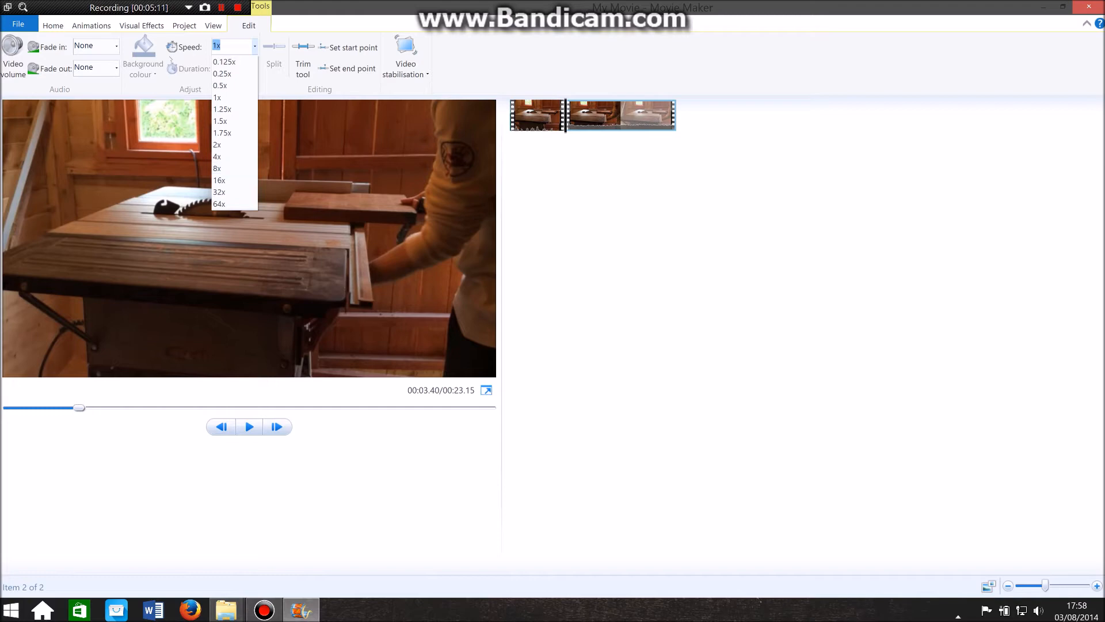
{"action": "left_click", "coordinate": [224, 168]}
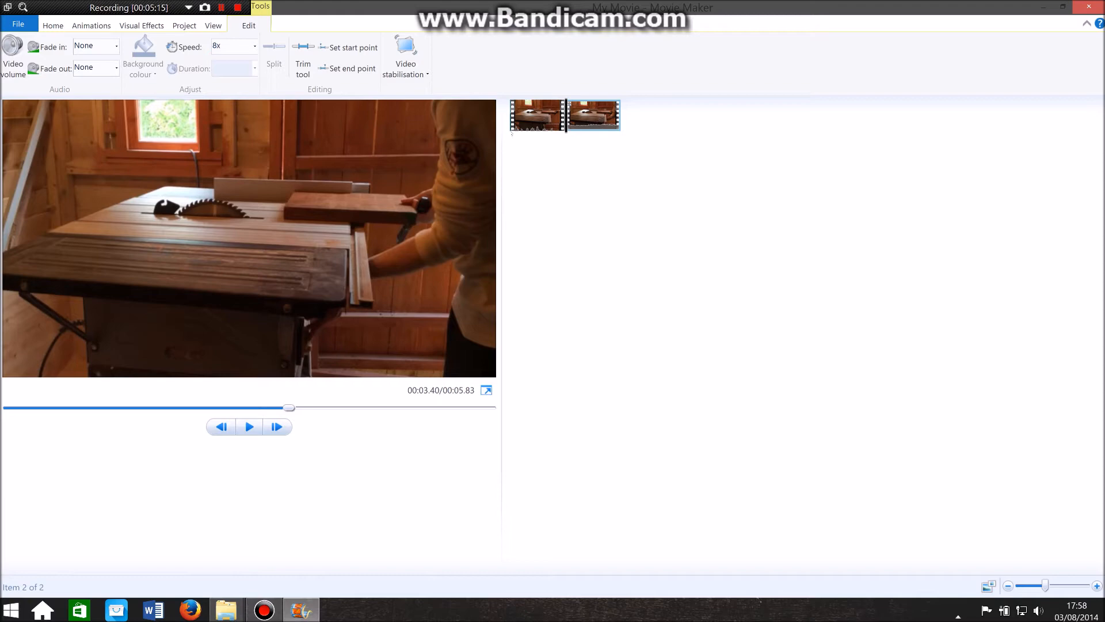
Step: Select each of the two table-saw clips to compare them and play the edited footage from the start
{"action": "left_click", "coordinate": [548, 122]}
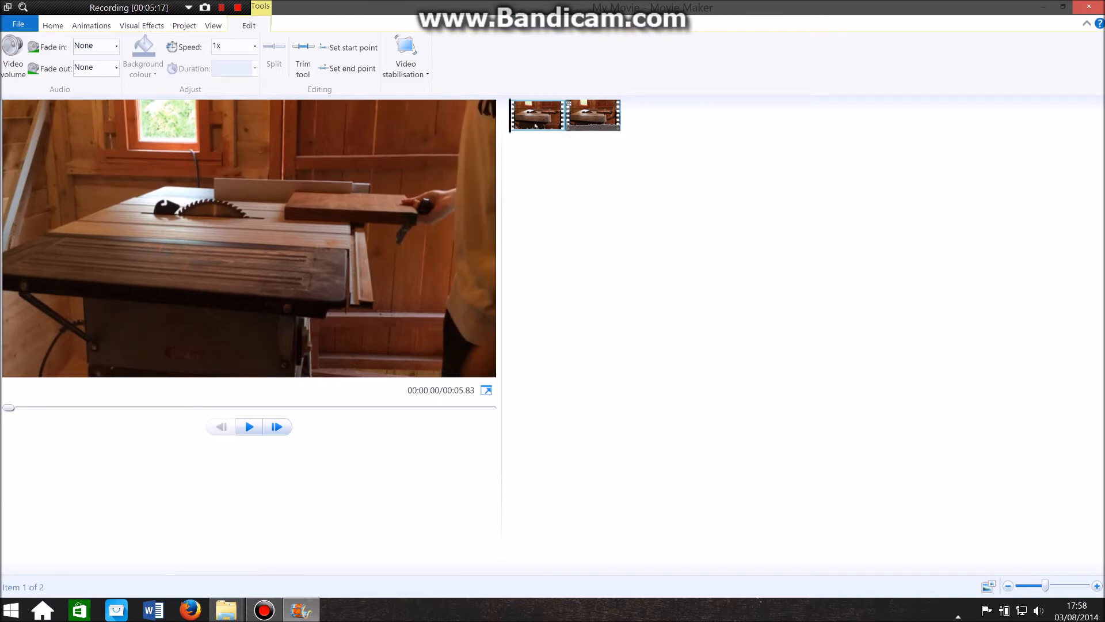
{"action": "left_click", "coordinate": [589, 129]}
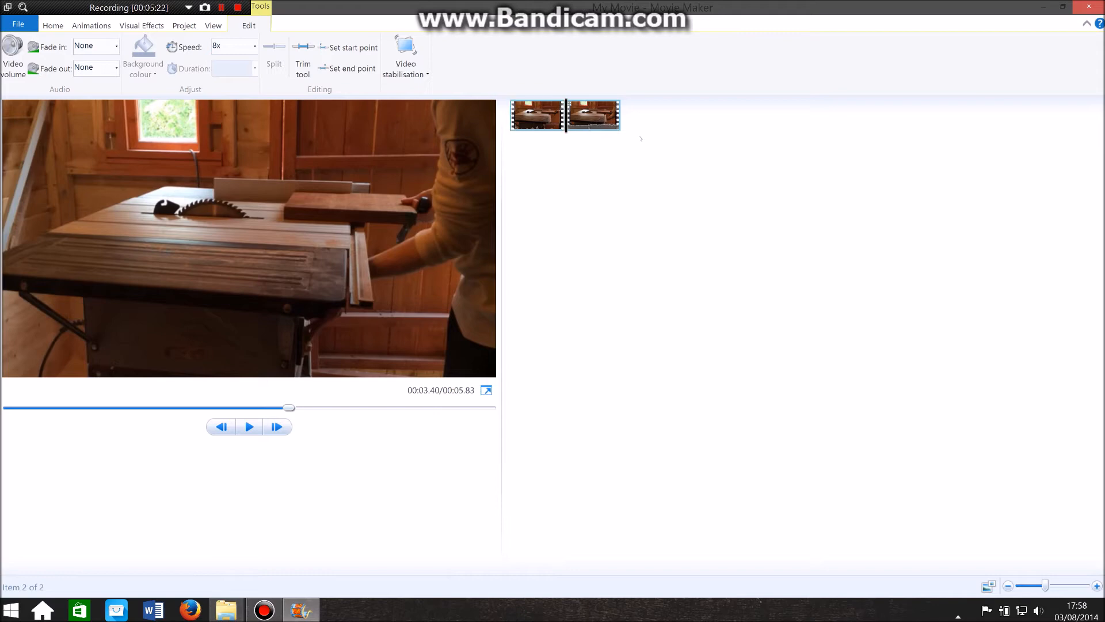
{"action": "left_click", "coordinate": [551, 113]}
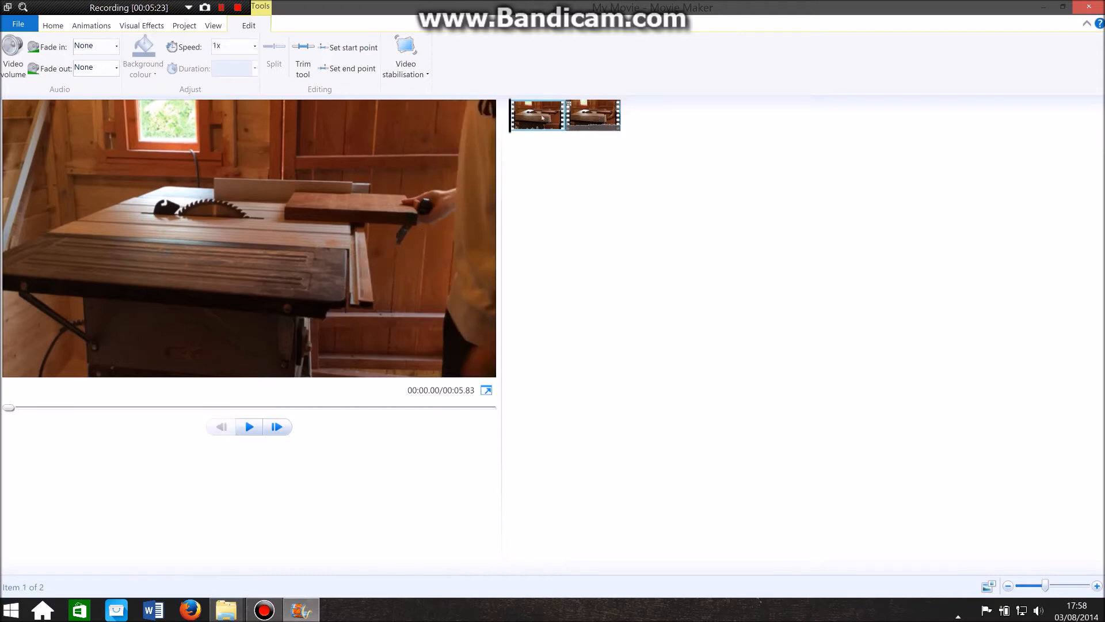
{"action": "left_click", "coordinate": [249, 427]}
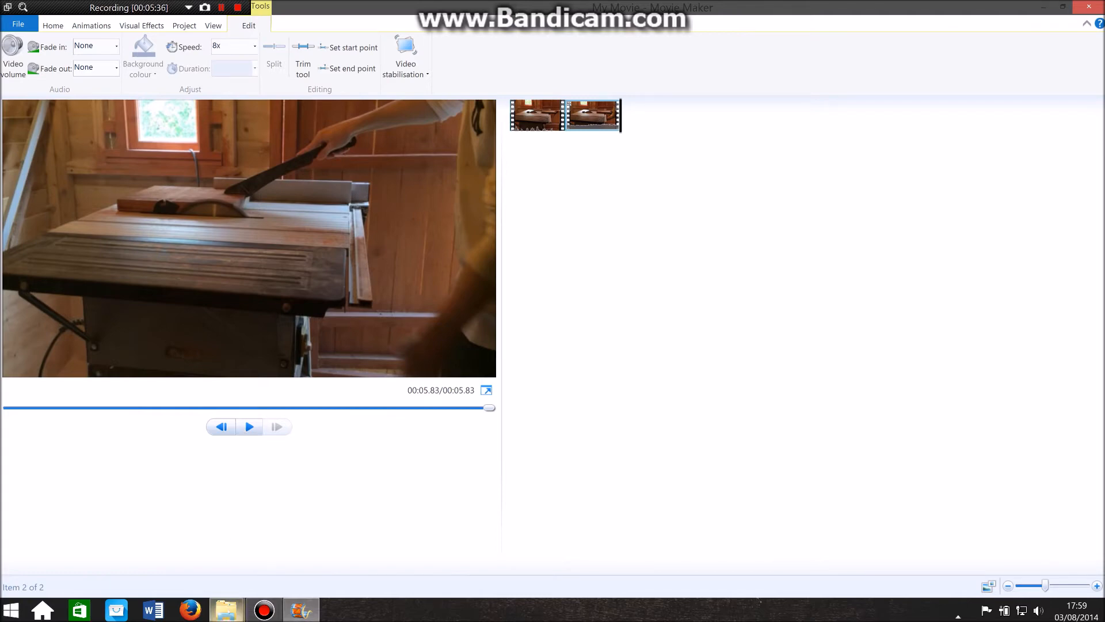
Step: Add IMG_0593 from the iPad Box Video folder to the end of the movie timeline
{"action": "mouse_move", "coordinate": [226, 602]}
{"action": "left_click", "coordinate": [367, 552]}
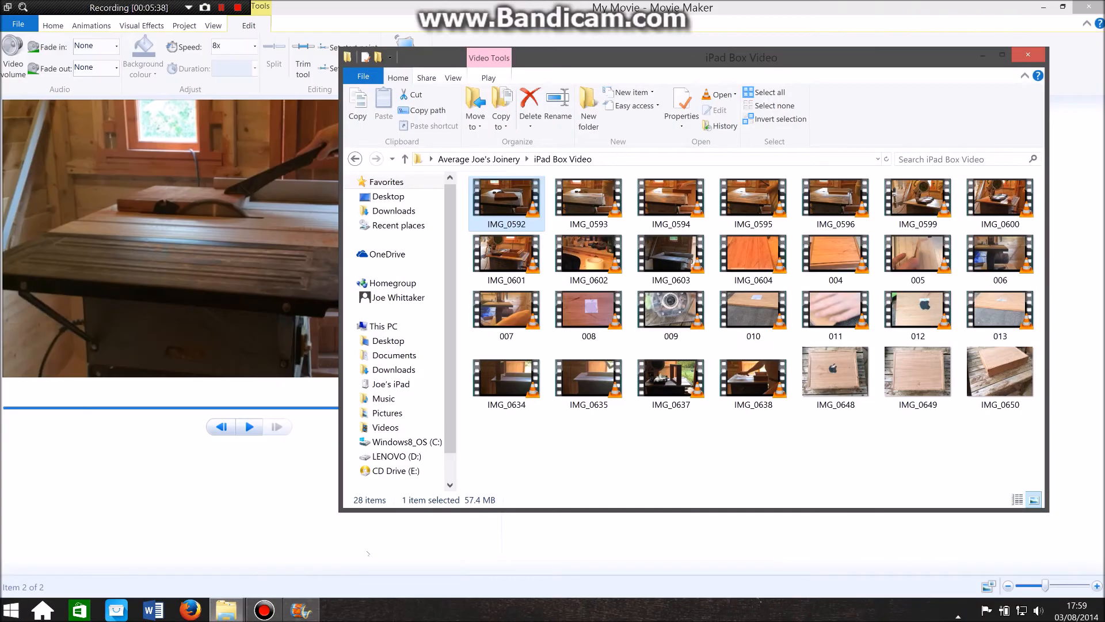
{"action": "left_click_drag", "start_coordinate": [600, 211], "coordinate": [714, 542]}
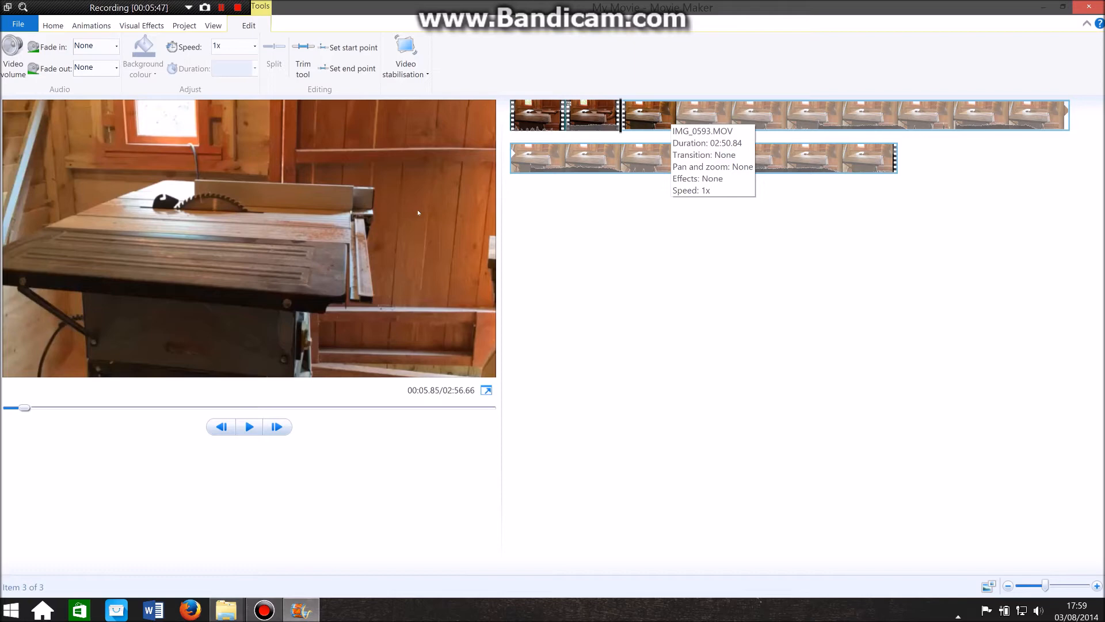
Step: Play through the IMG_0593 clip to find the cut, split it at 00:33.44 and delete the part before the split
{"action": "left_click_drag", "start_coordinate": [24, 408], "coordinate": [192, 412]}
{"action": "left_click", "coordinate": [250, 427]}
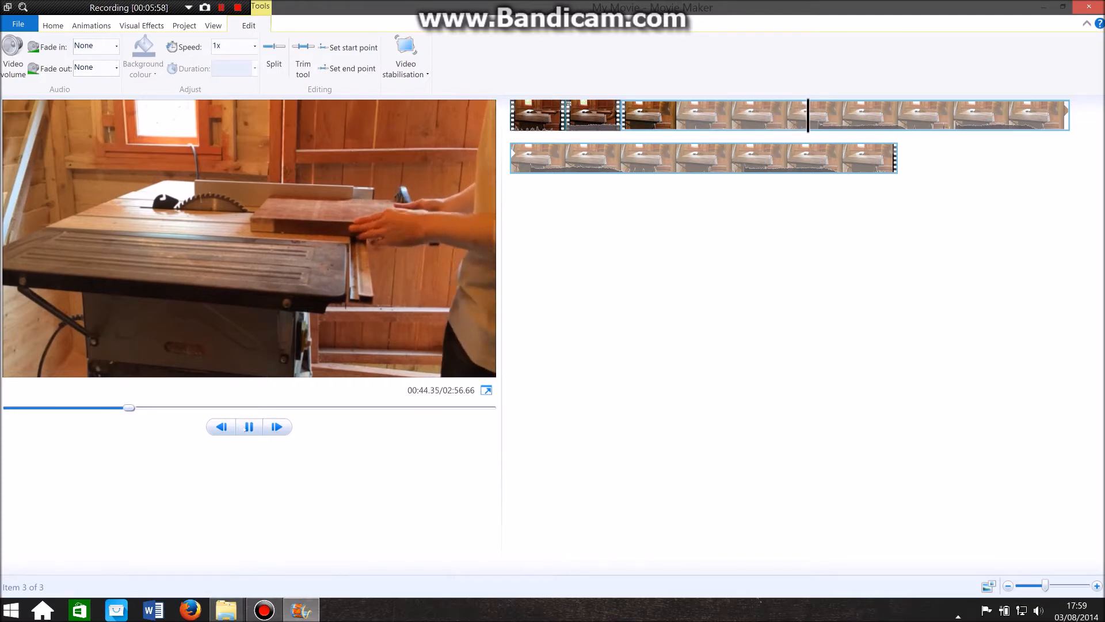
{"action": "left_click", "coordinate": [247, 428]}
{"action": "left_click_drag", "start_coordinate": [130, 408], "coordinate": [95, 408]}
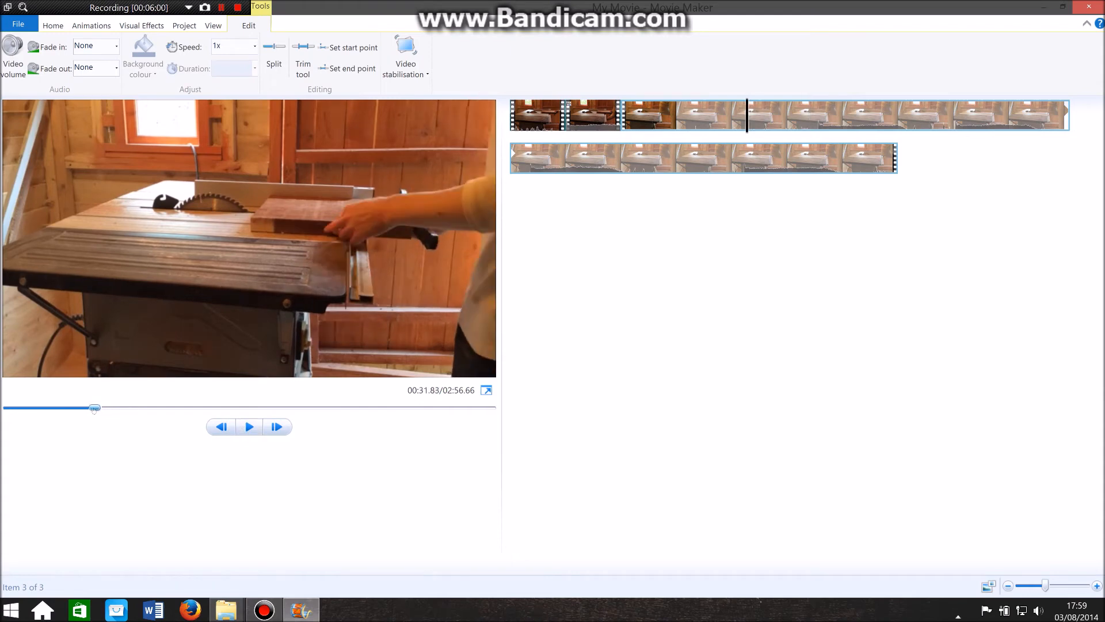
{"action": "left_click", "coordinate": [249, 427]}
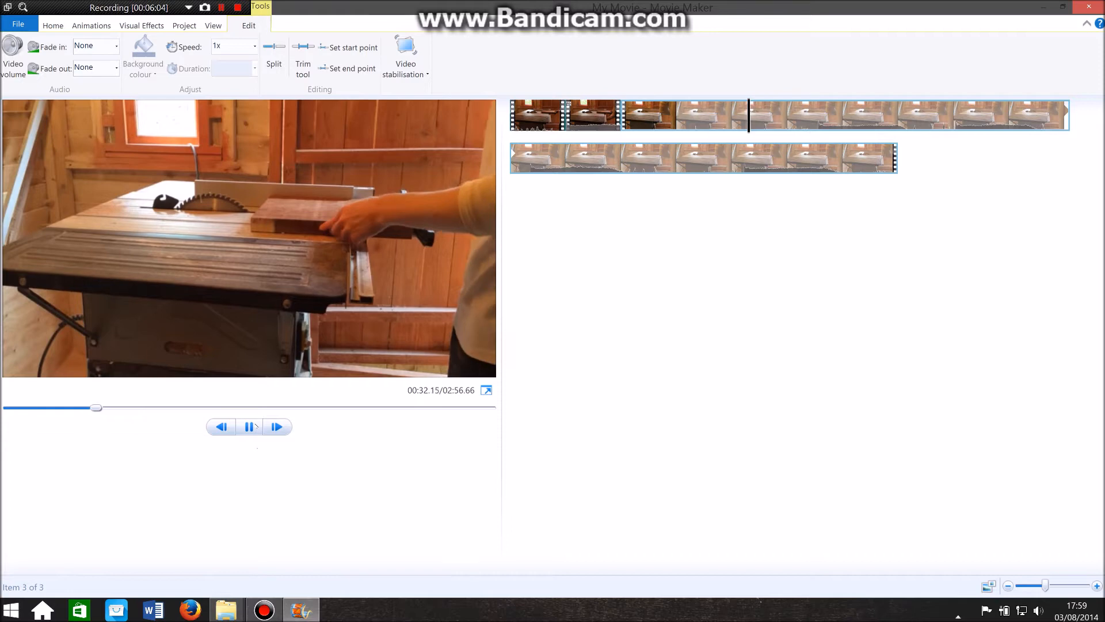
{"action": "left_click", "coordinate": [256, 427]}
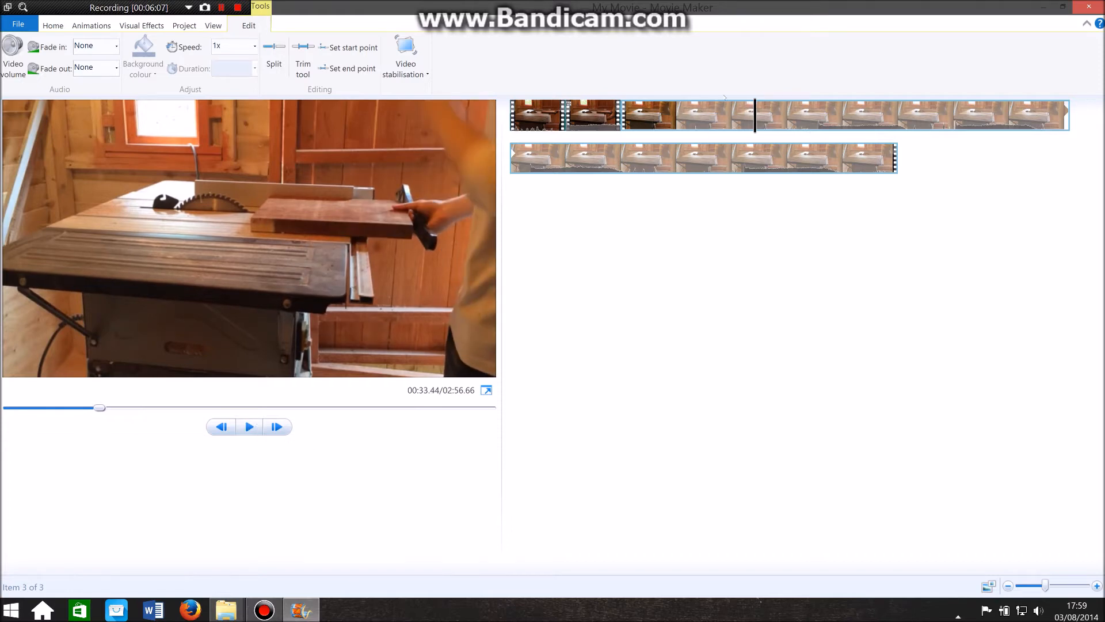
{"action": "left_click", "coordinate": [274, 56]}
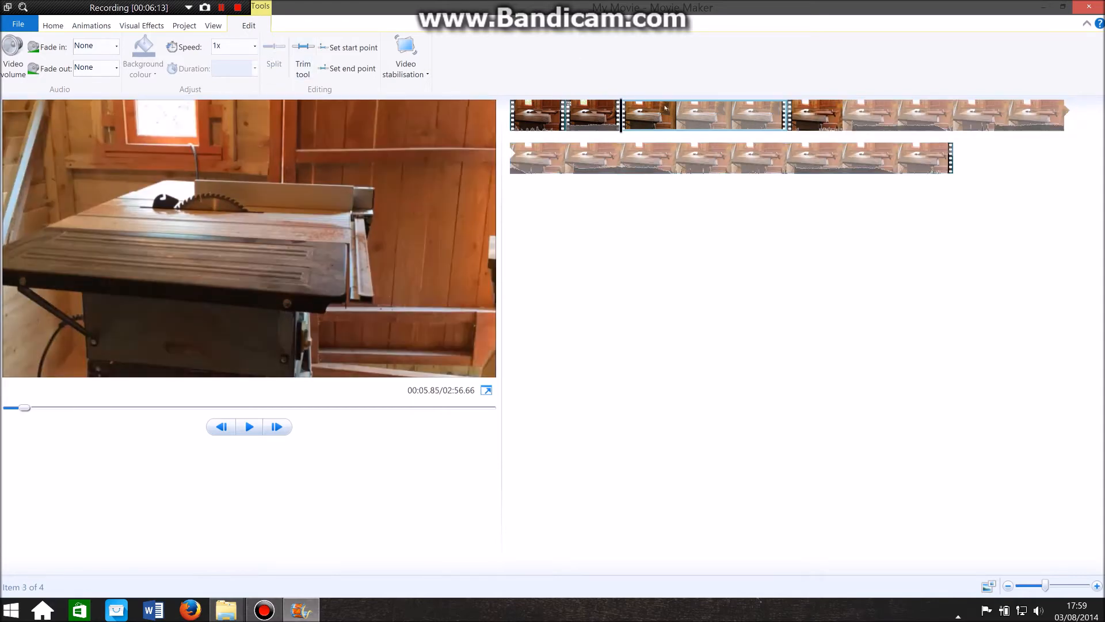
{"action": "key", "text": "Delete"}
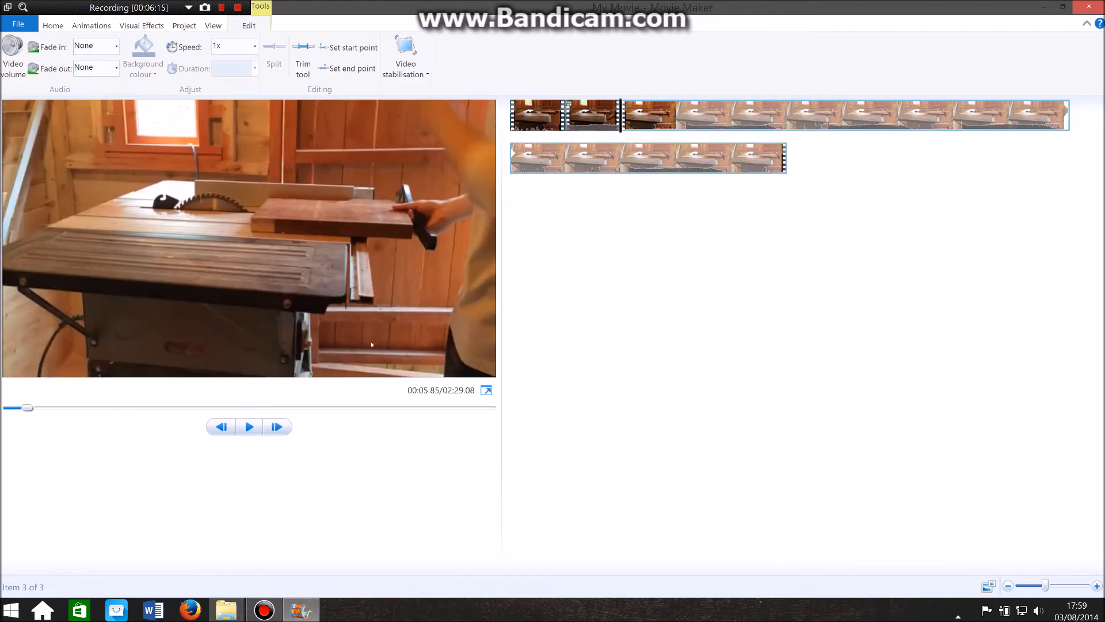
Step: Split the remaining IMG_0593 clip at about 00:17.75 and at 02:16.08, and delete the part after the second split
{"action": "left_click_drag", "start_coordinate": [29, 408], "coordinate": [66, 408]}
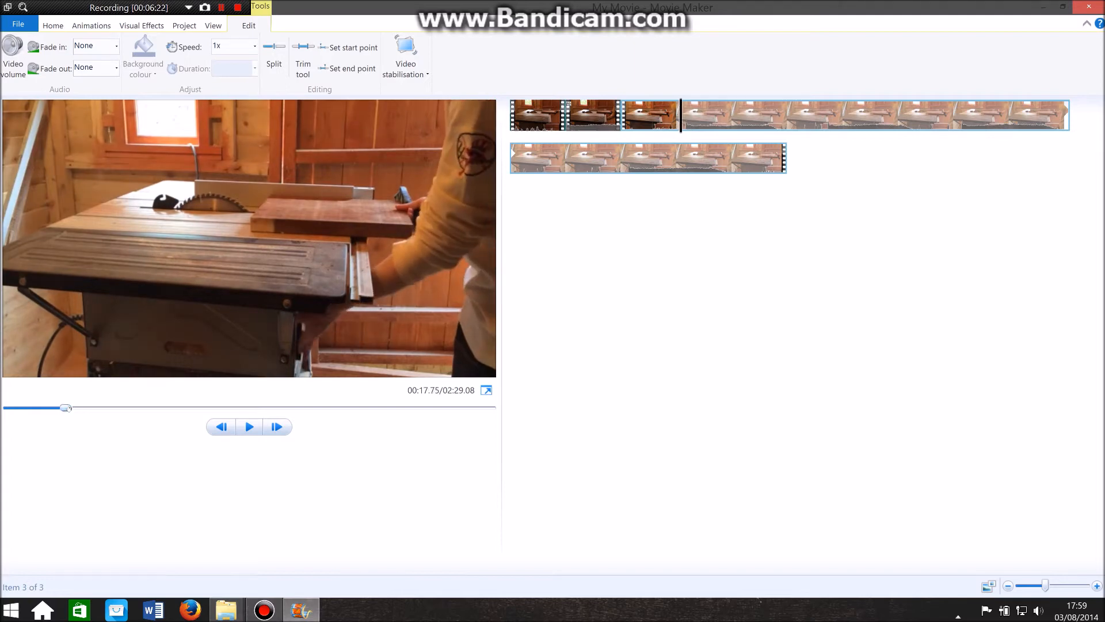
{"action": "left_click", "coordinate": [274, 55]}
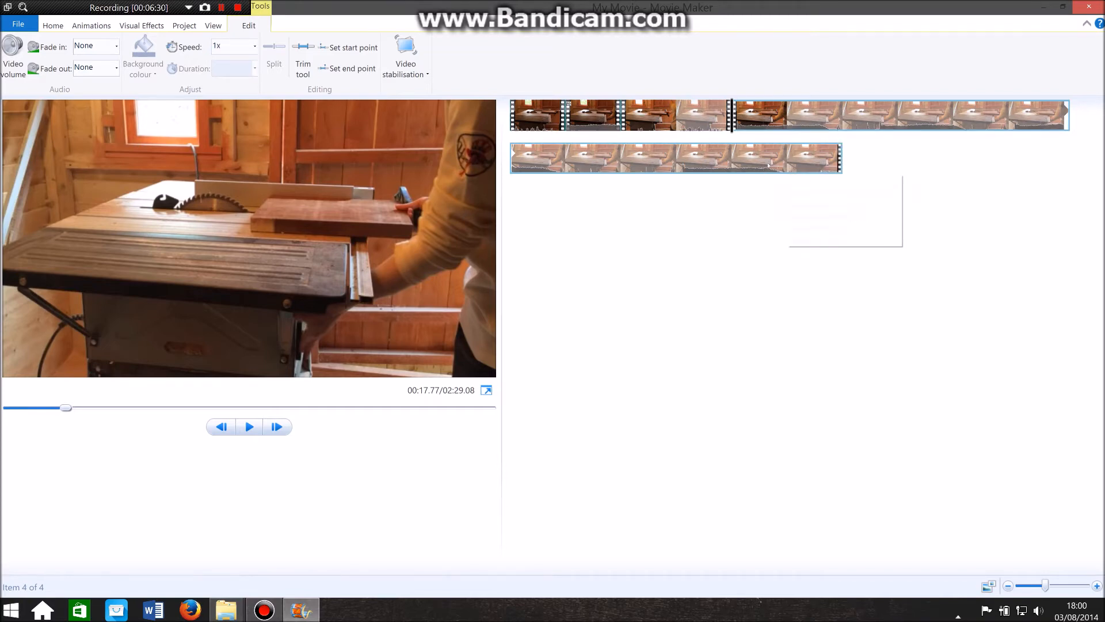
{"action": "left_click", "coordinate": [731, 164]}
{"action": "left_click_drag", "start_coordinate": [732, 164], "coordinate": [769, 162]}
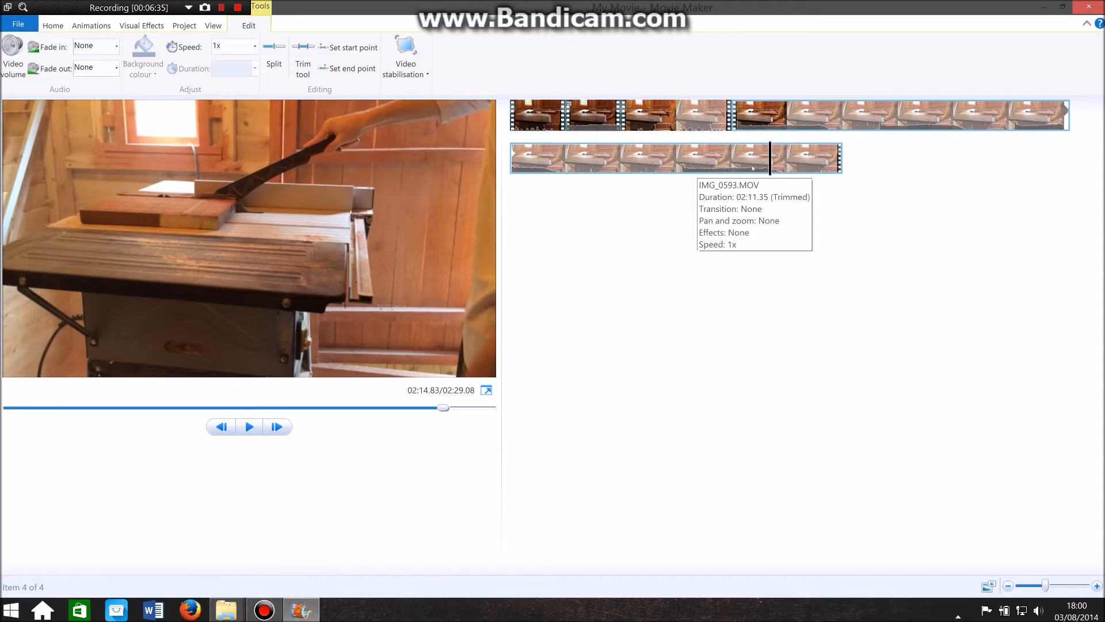
{"action": "left_click", "coordinate": [775, 167]}
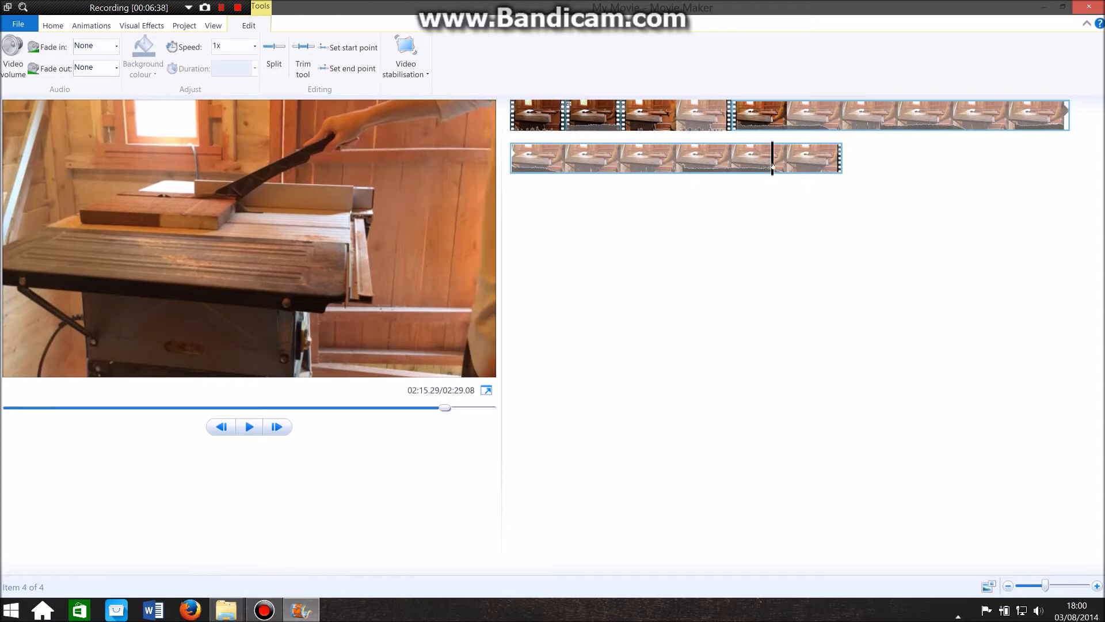
{"action": "left_click_drag", "start_coordinate": [775, 167], "coordinate": [777, 167]}
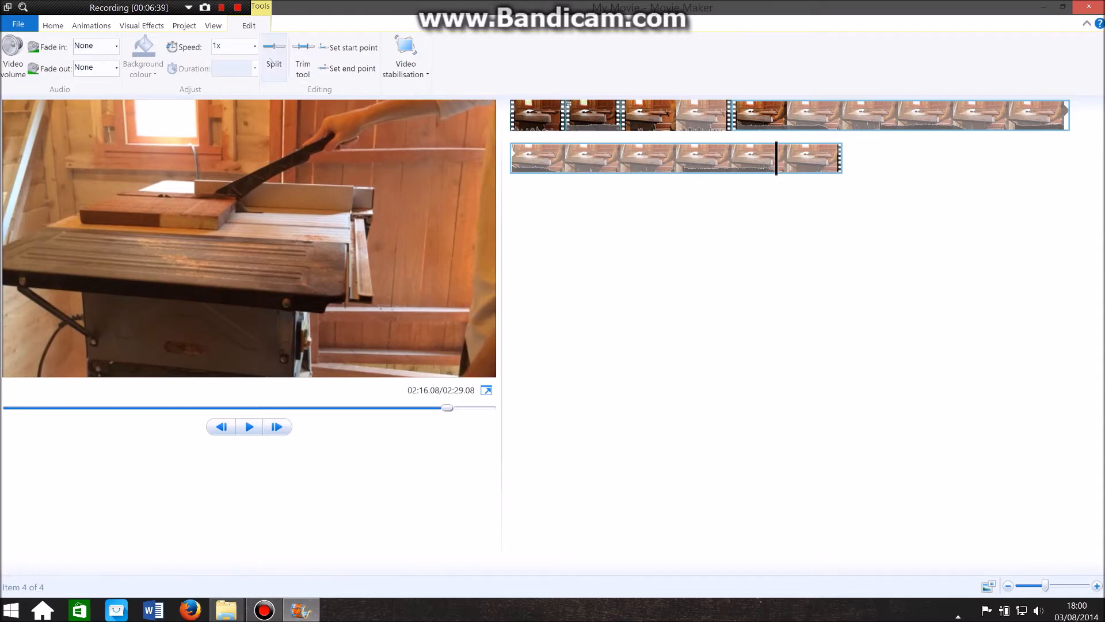
{"action": "left_click", "coordinate": [274, 54]}
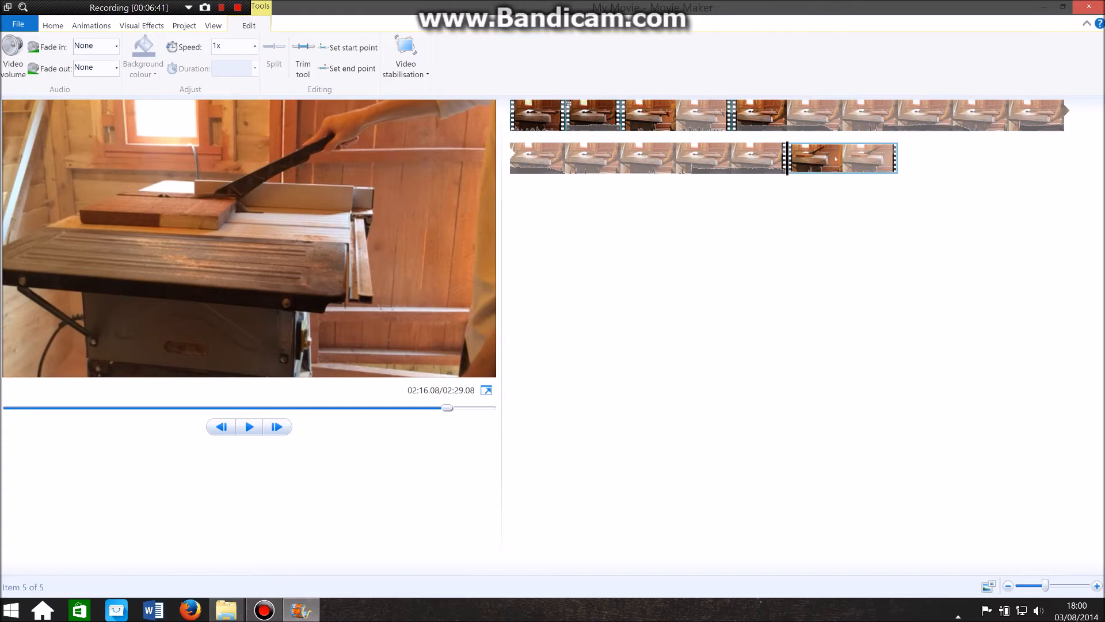
{"action": "key", "text": "Delete"}
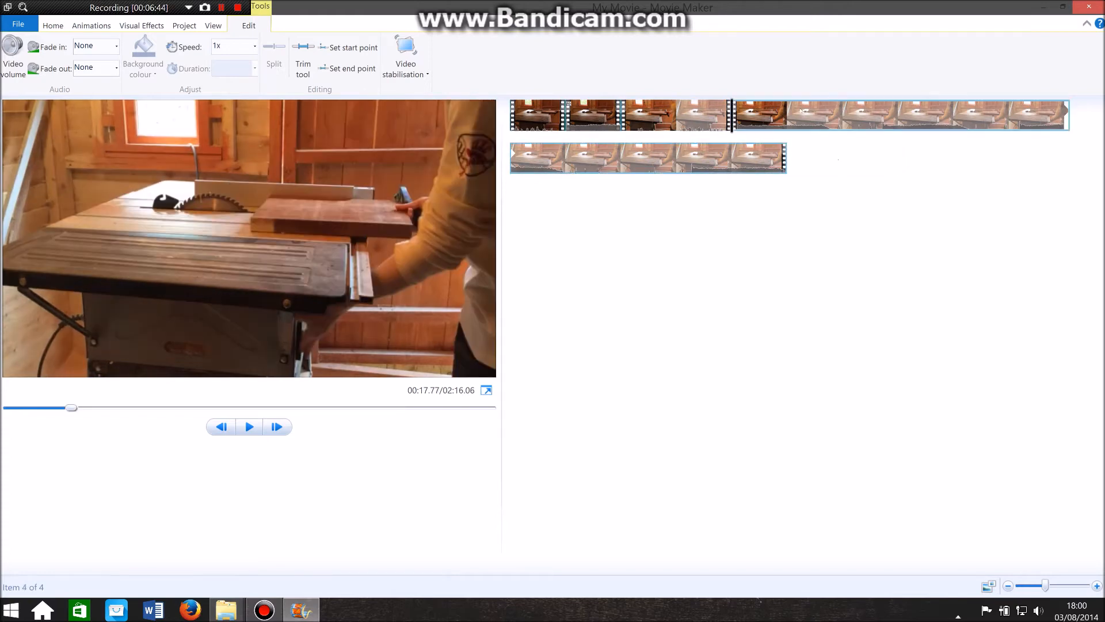
Step: Set the speed of the second IMG_0593 section to 8x and play the footage from the clip before it
{"action": "left_click", "coordinate": [256, 49]}
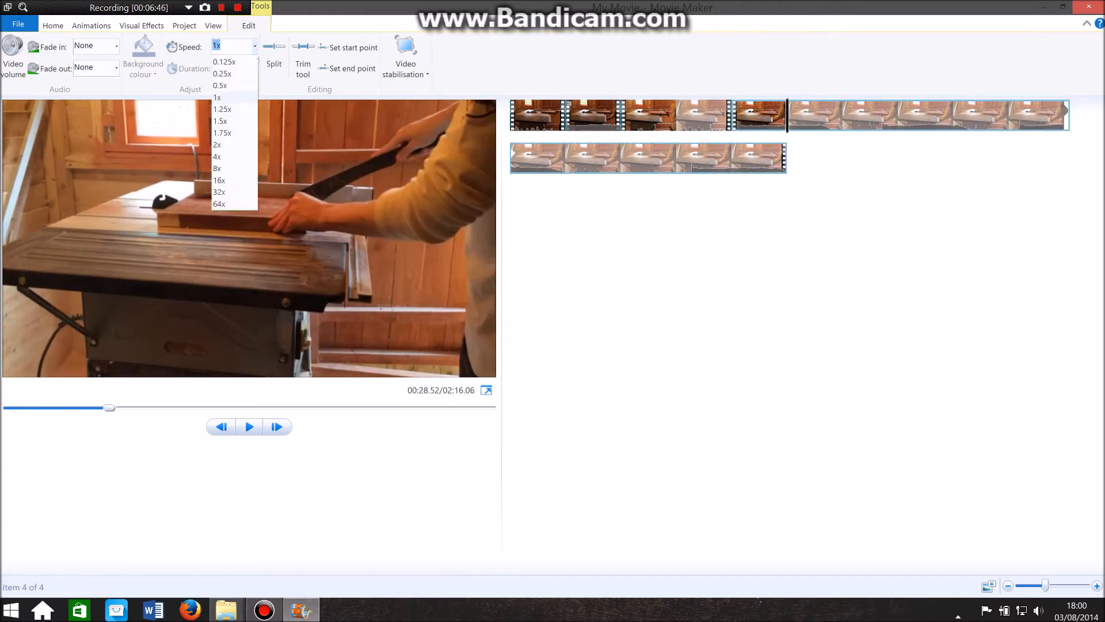
{"action": "left_click", "coordinate": [231, 168]}
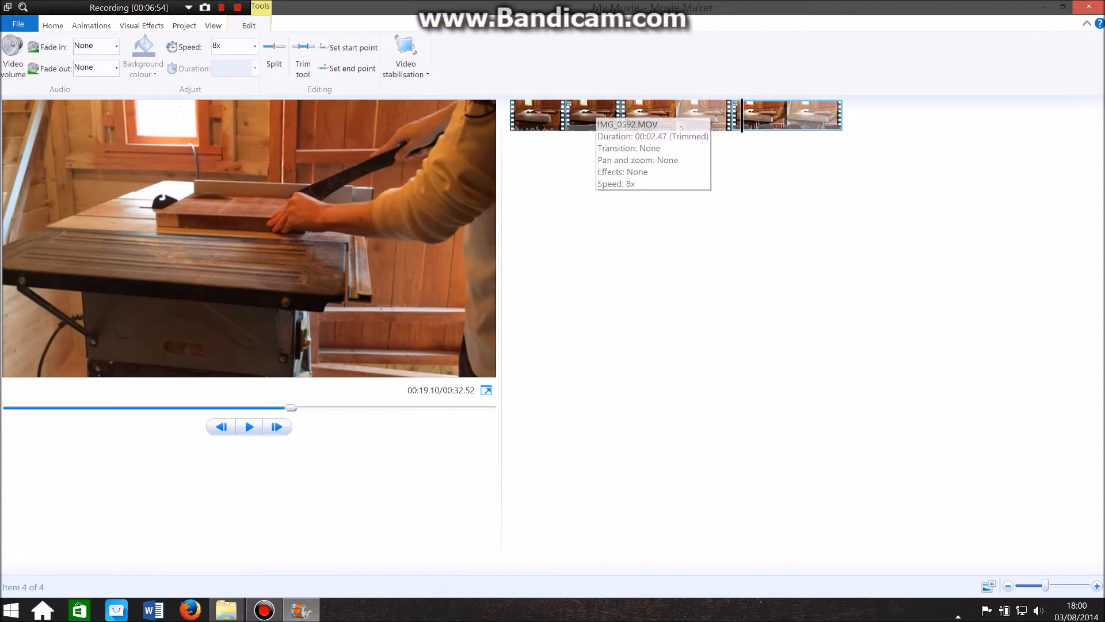
{"action": "left_click", "coordinate": [677, 115]}
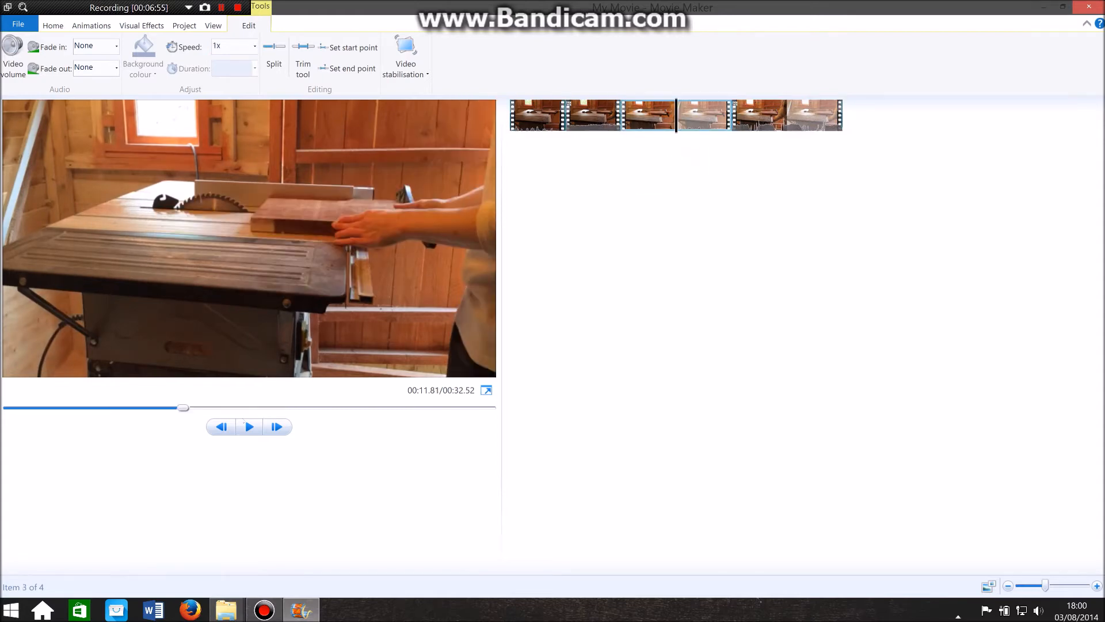
{"action": "left_click", "coordinate": [248, 426]}
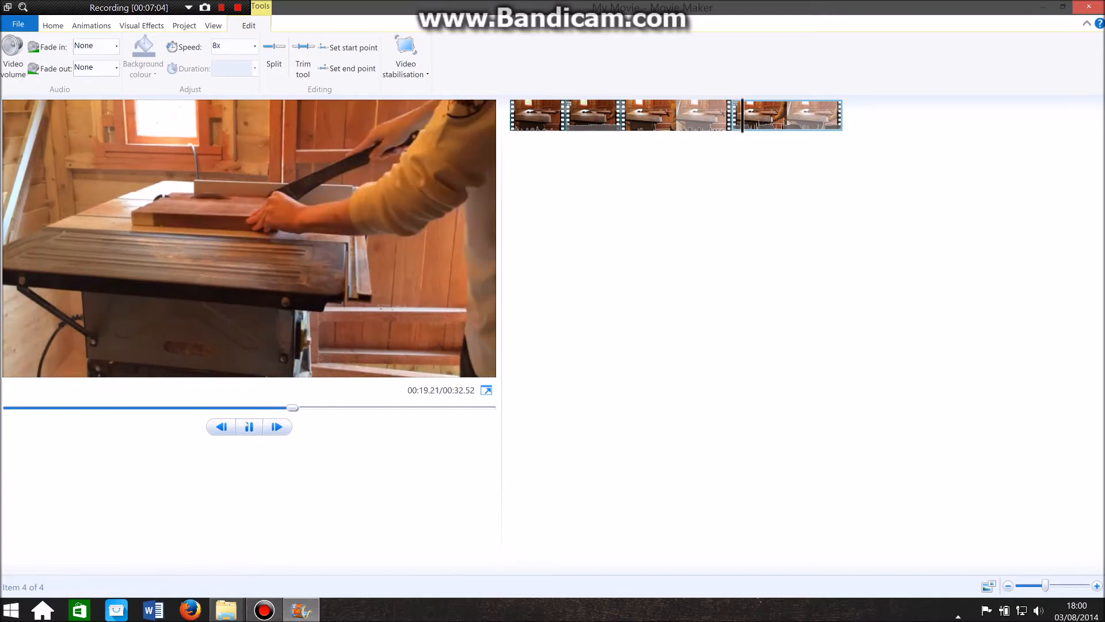
{"action": "key", "text": "space"}
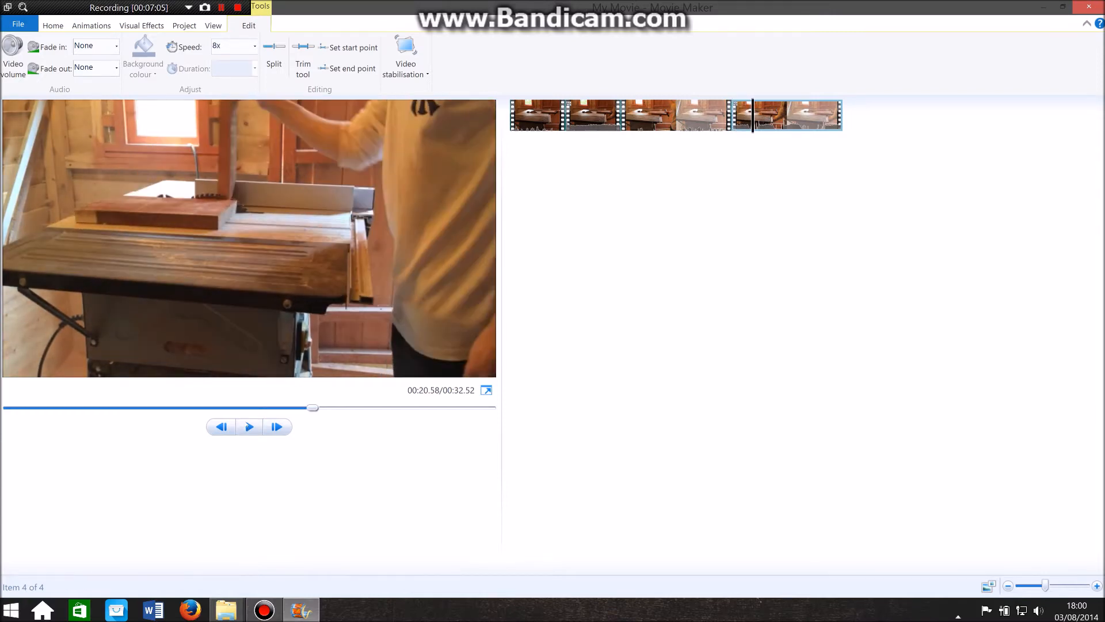
{"action": "key", "text": "space"}
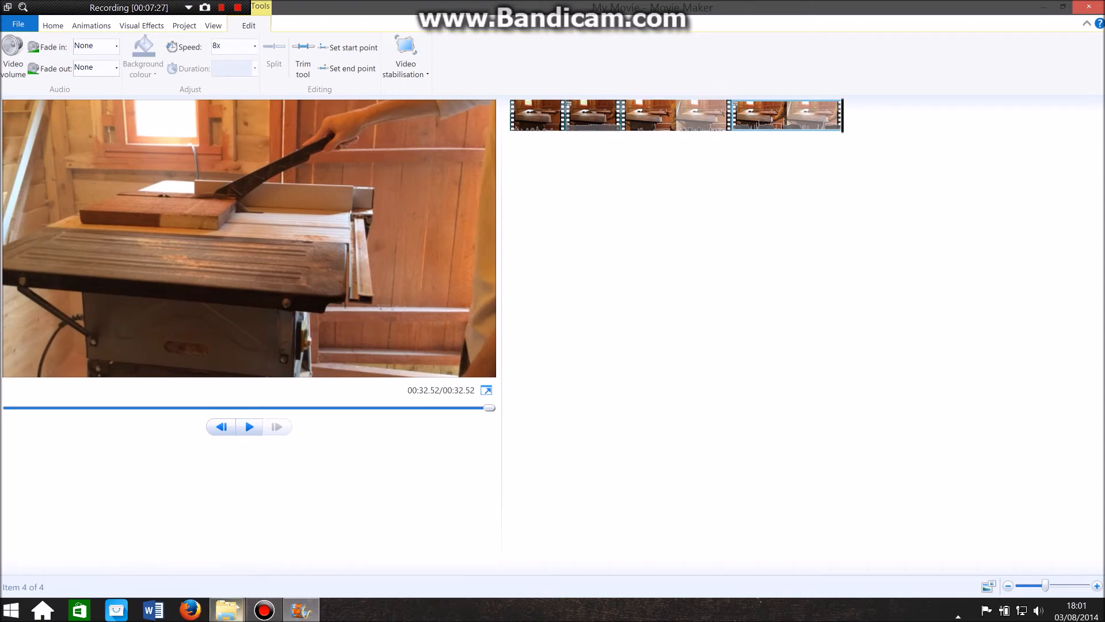
{"action": "mouse_move", "coordinate": [226, 610]}
{"action": "left_click", "coordinate": [397, 541]}
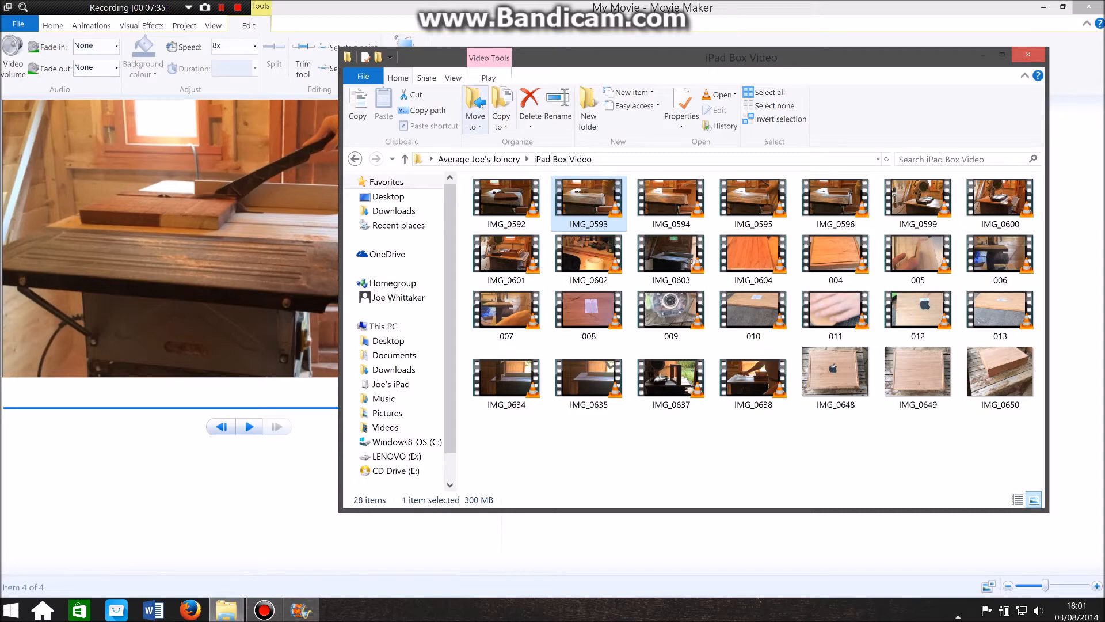
{"action": "left_click", "coordinate": [237, 7]}
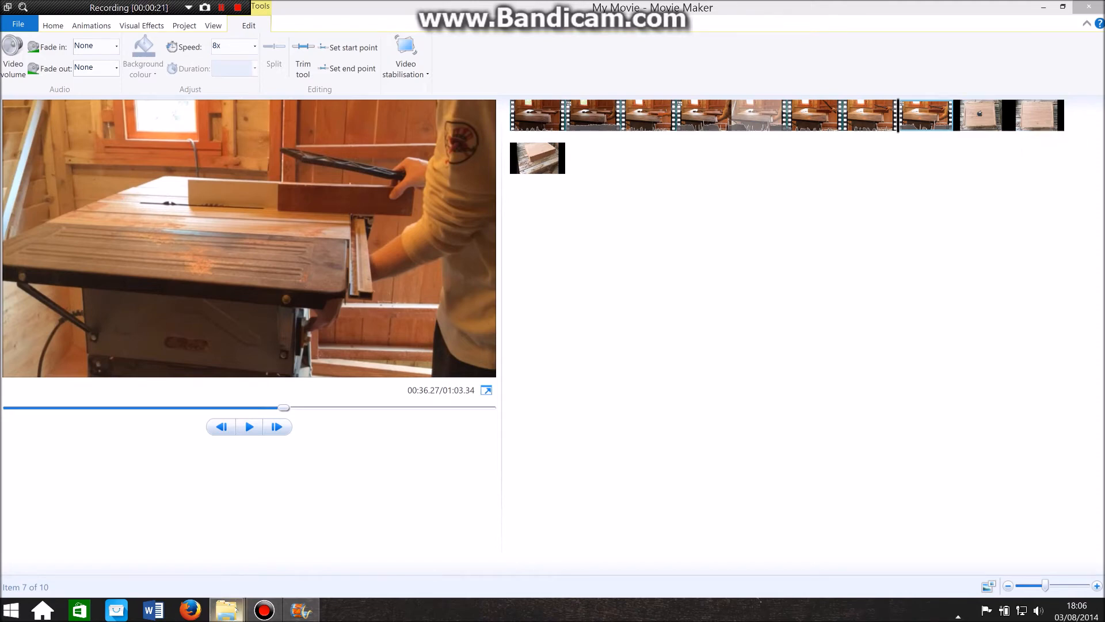
Step: Locate the IMG_0648 photo in the iPad Box Video folder and return to the movie project
{"action": "mouse_move", "coordinate": [226, 609]}
{"action": "left_click", "coordinate": [409, 538]}
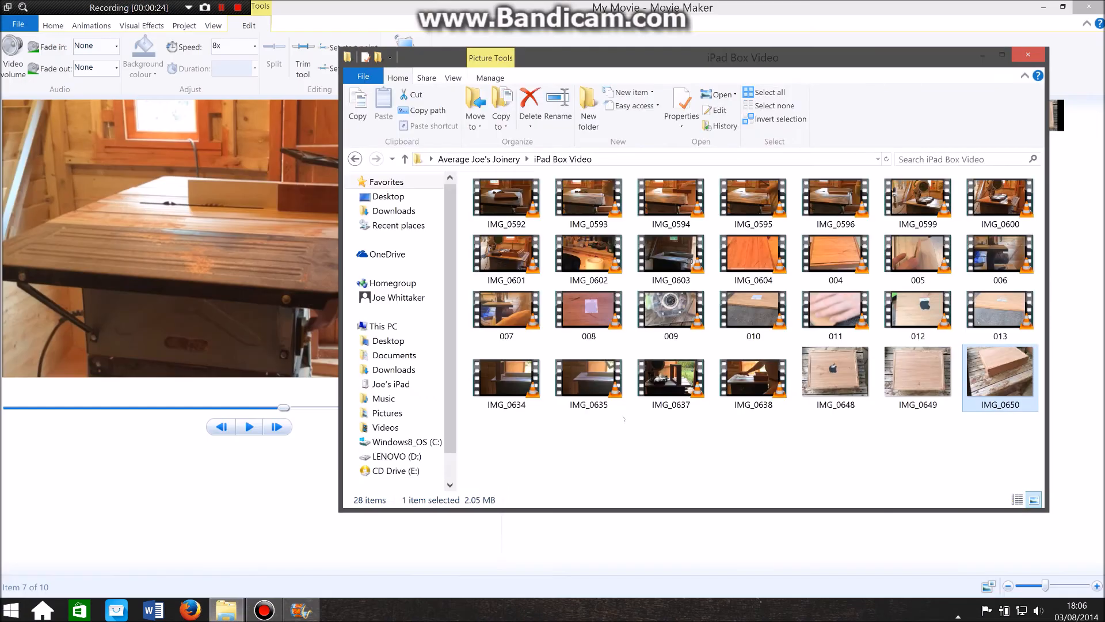
{"action": "mouse_move", "coordinate": [831, 390]}
{"action": "left_mouse_down"}
{"action": "mouse_move", "coordinate": [812, 468]}
{"action": "mouse_move", "coordinate": [839, 400]}
{"action": "left_mouse_up"}
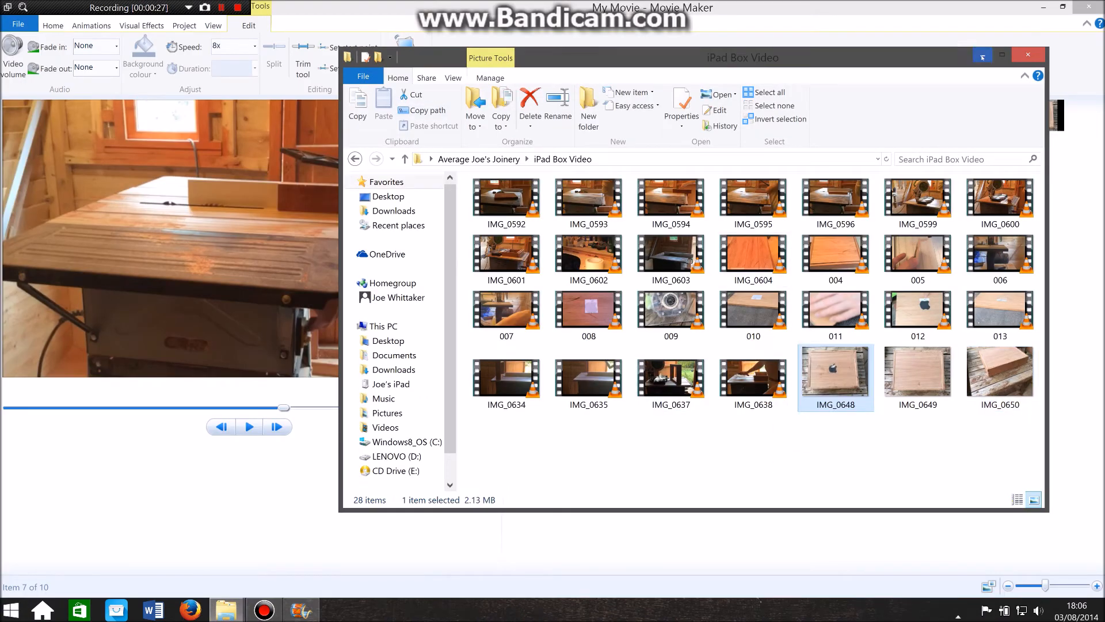
{"action": "left_click", "coordinate": [983, 57]}
Step: Move the photo of the box lid with the apple logo to the very start of the movie timeline
{"action": "left_click", "coordinate": [532, 115]}
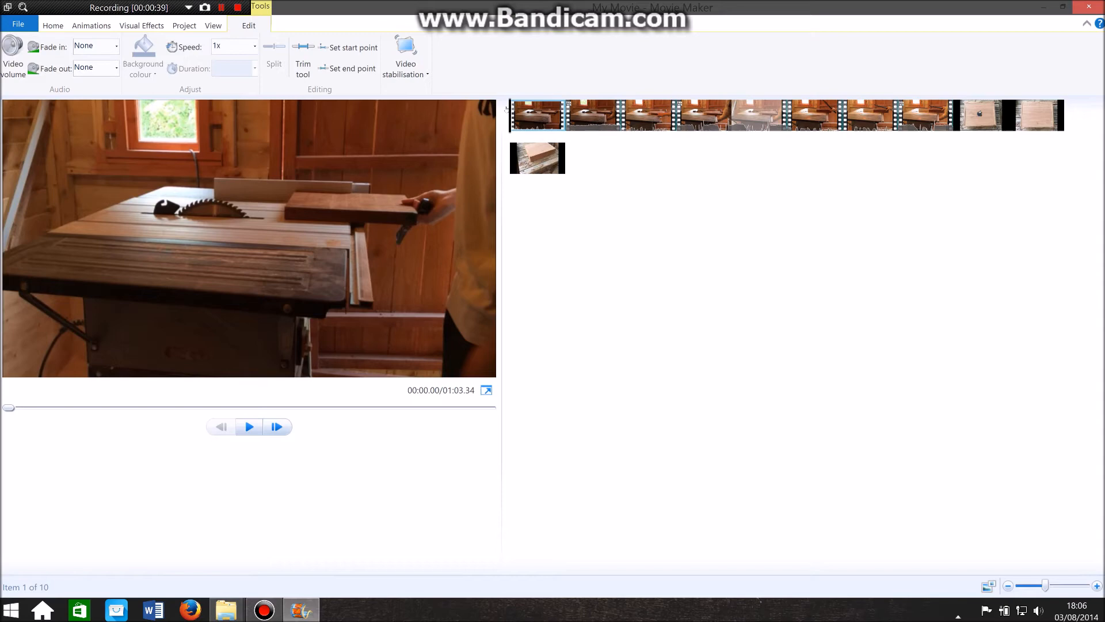
{"action": "left_click", "coordinate": [53, 26]}
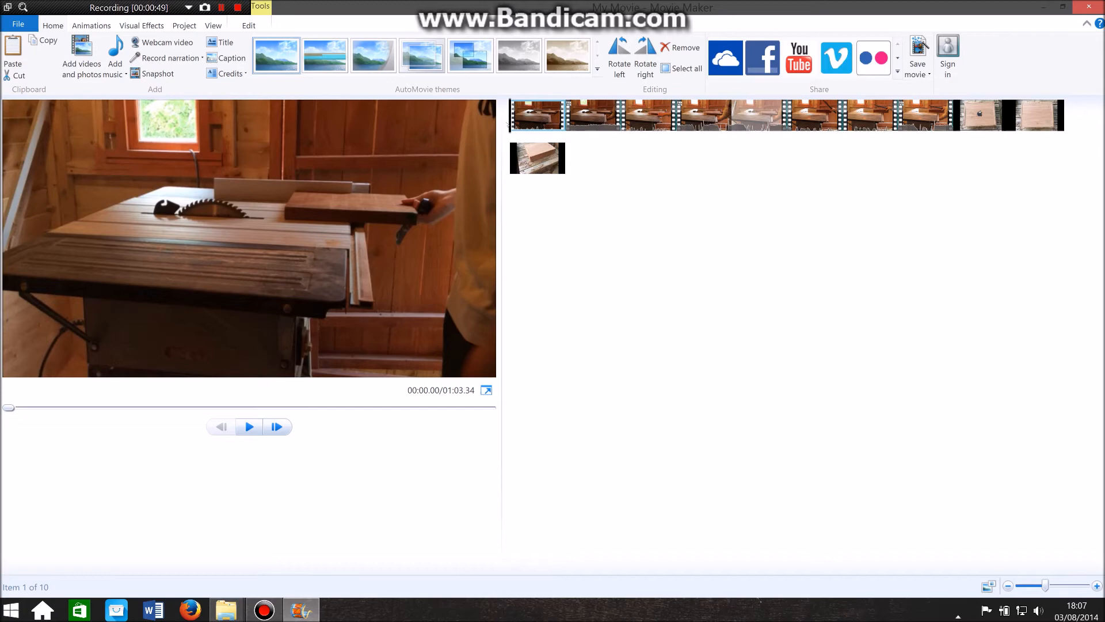
{"action": "left_click", "coordinate": [992, 112]}
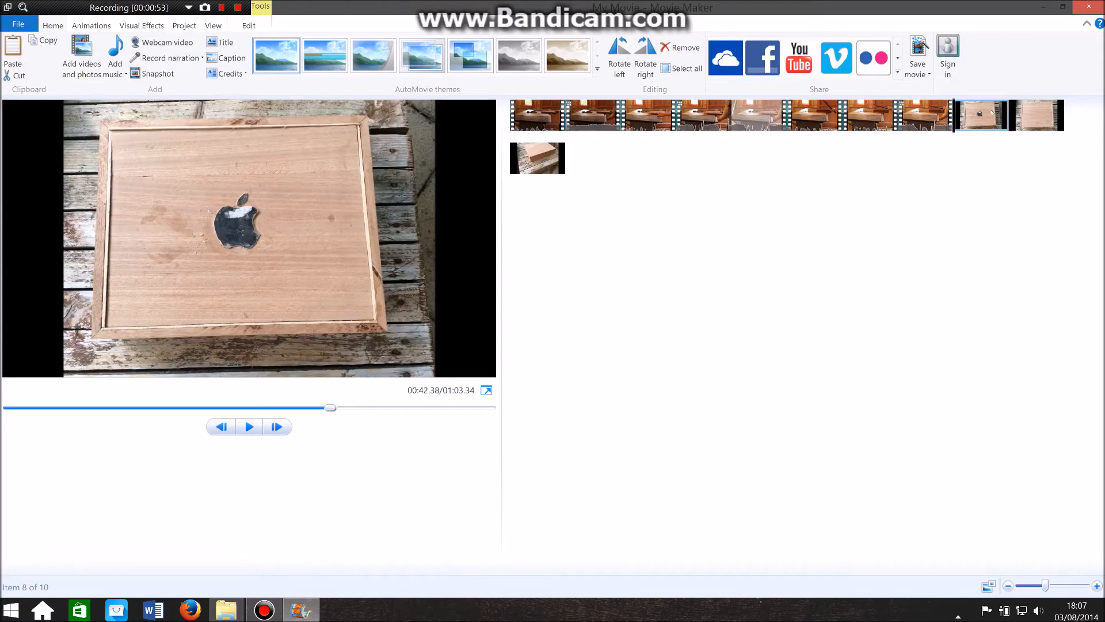
{"action": "left_click_drag", "start_coordinate": [954, 113], "coordinate": [512, 115]}
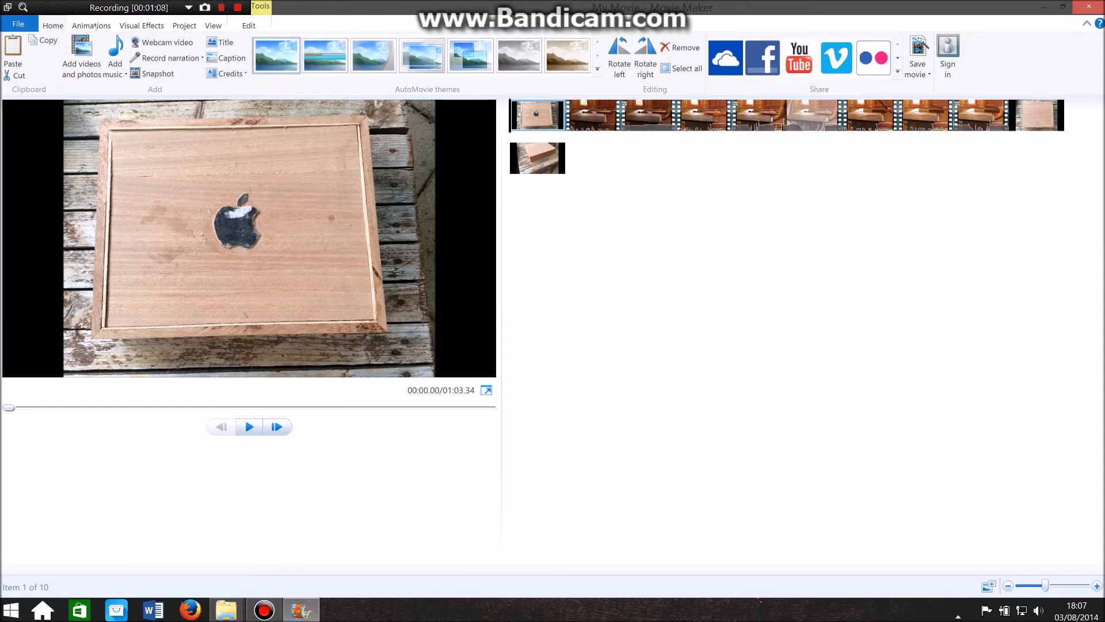
Step: Apply the Flip transition to the opening photo of the box lid with the apple logo and preview it
{"action": "left_click", "coordinate": [94, 27]}
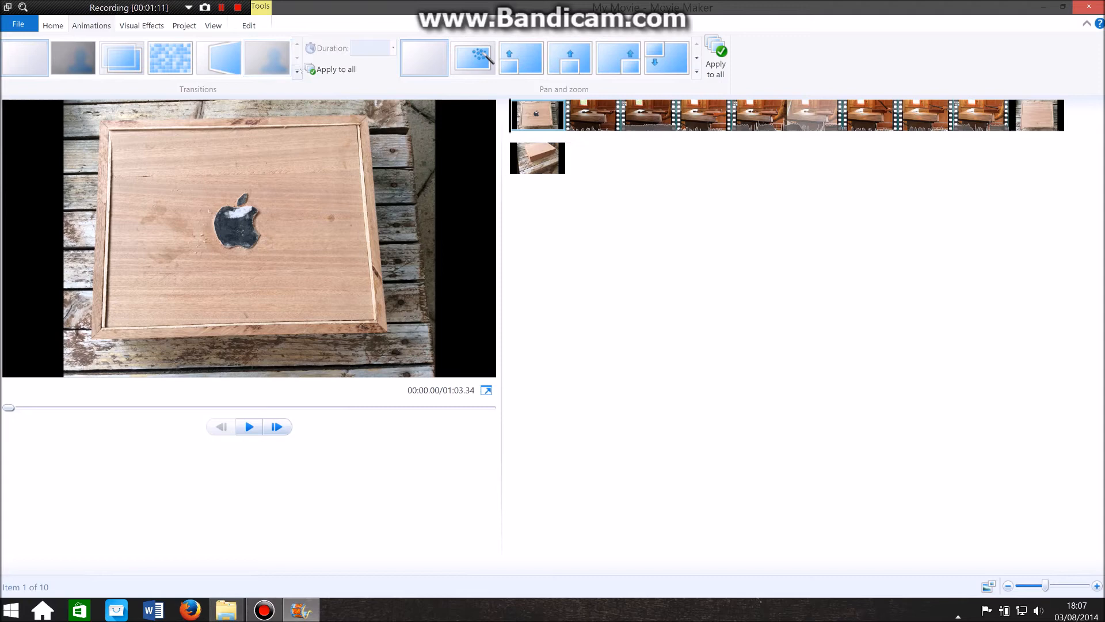
{"action": "left_click", "coordinate": [86, 67]}
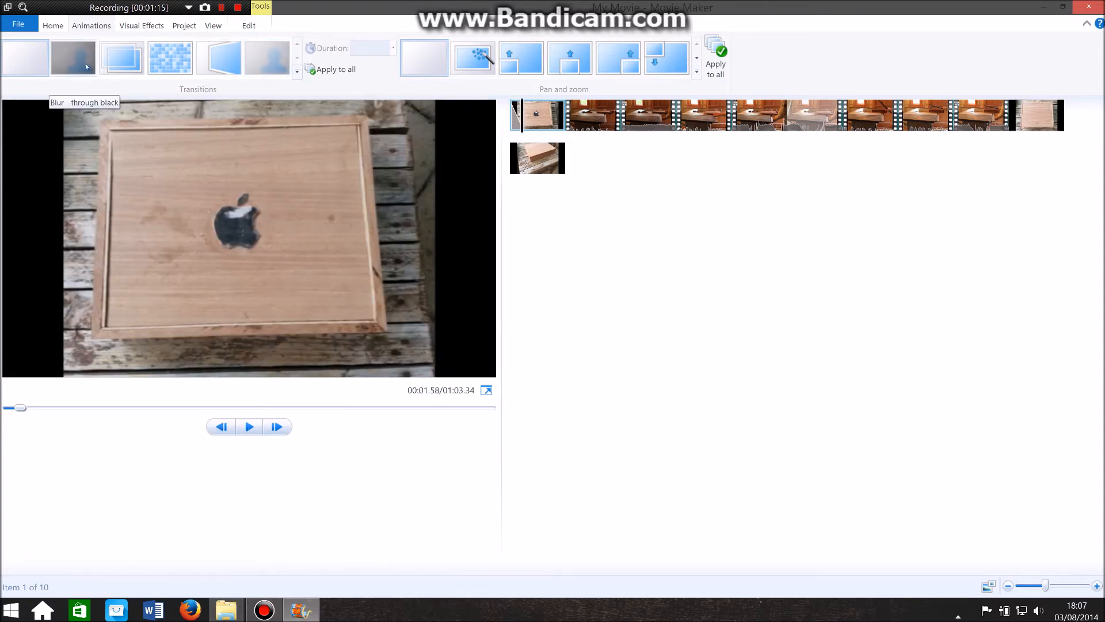
{"action": "left_click", "coordinate": [484, 57]}
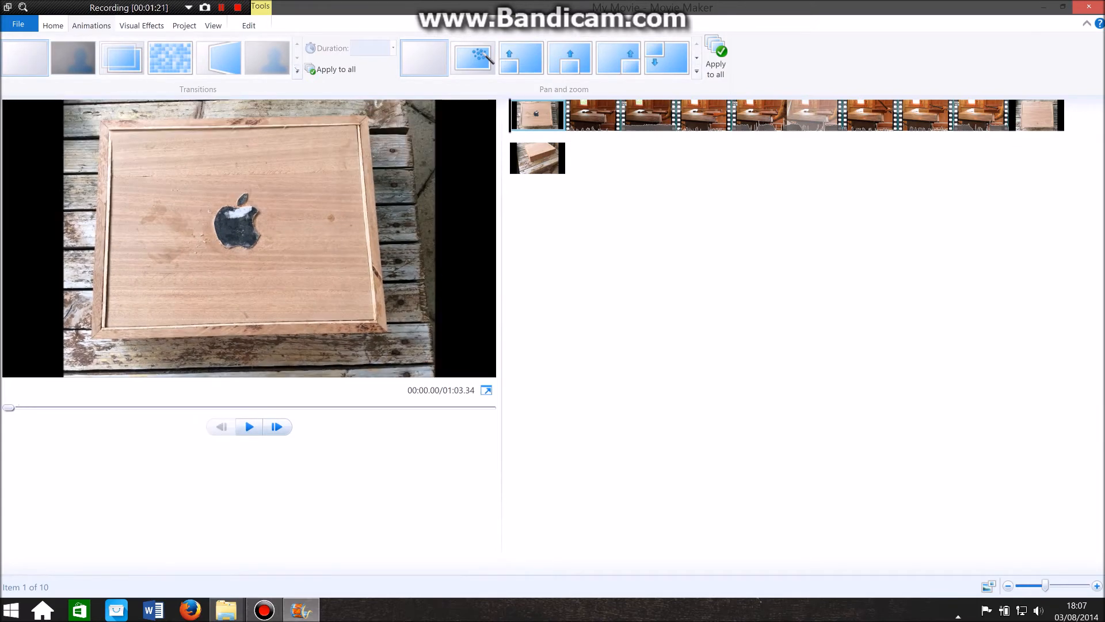
{"action": "left_click", "coordinate": [297, 72]}
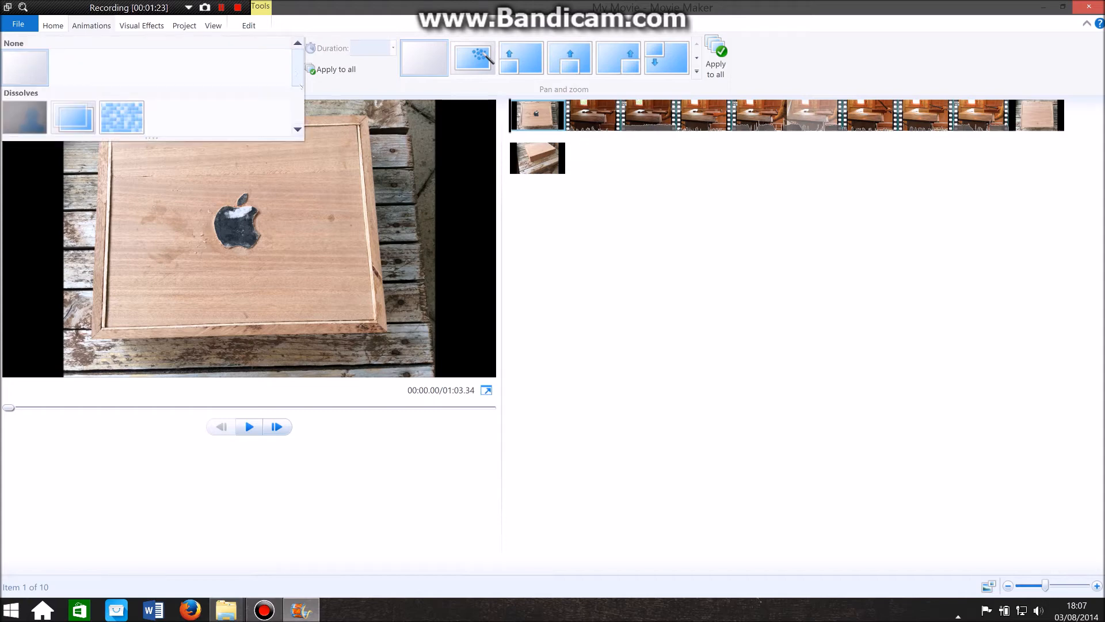
{"action": "left_click_drag", "start_coordinate": [297, 79], "coordinate": [297, 112]}
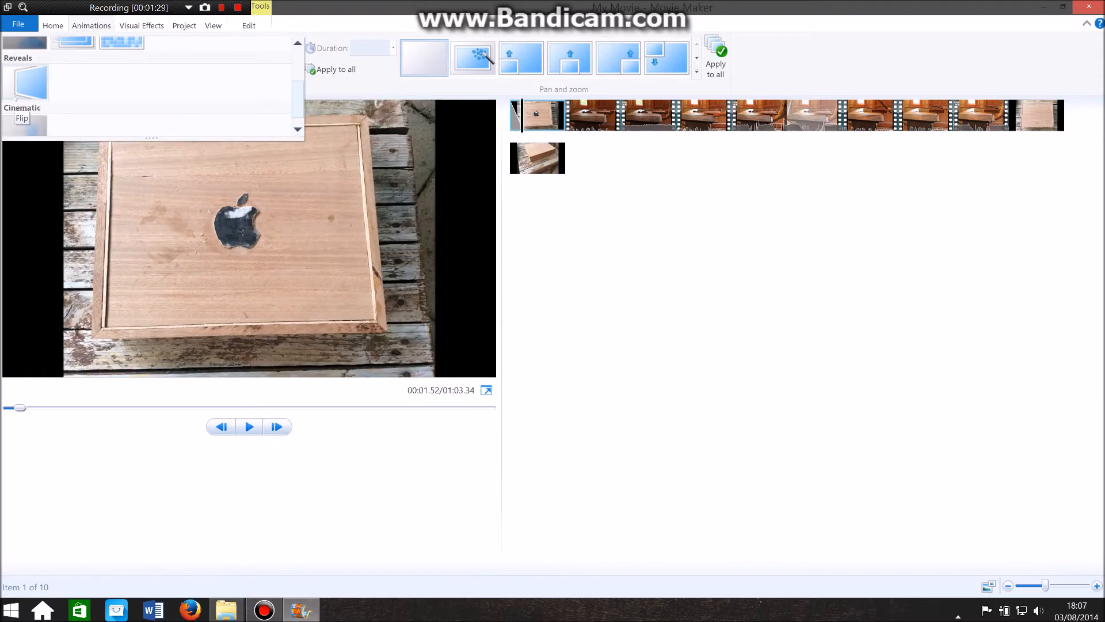
{"action": "left_click", "coordinate": [23, 92]}
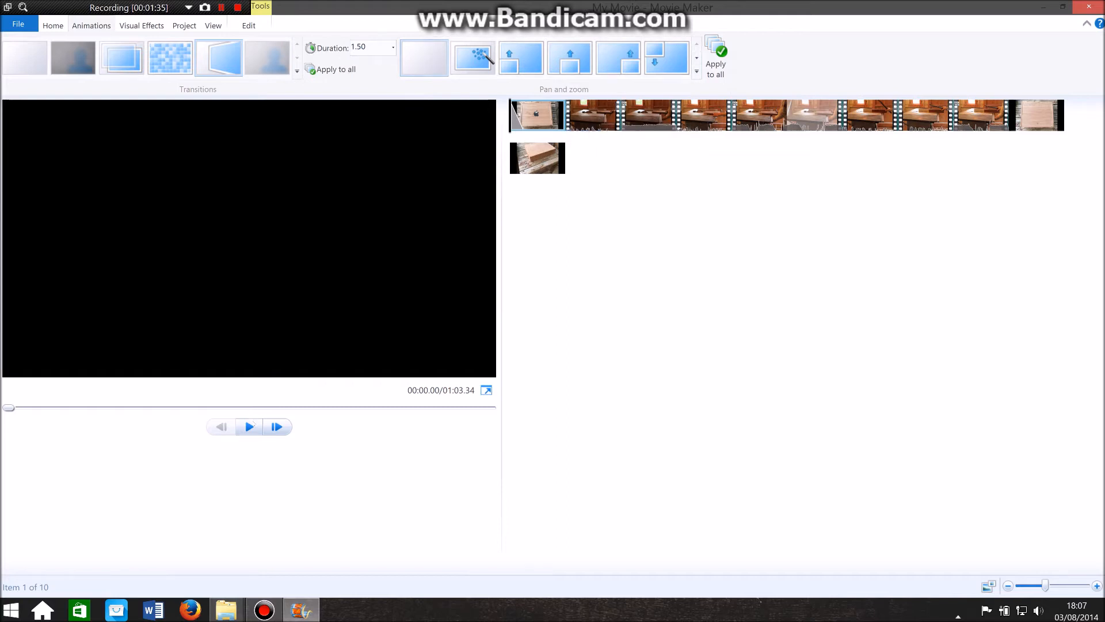
{"action": "left_click", "coordinate": [250, 426]}
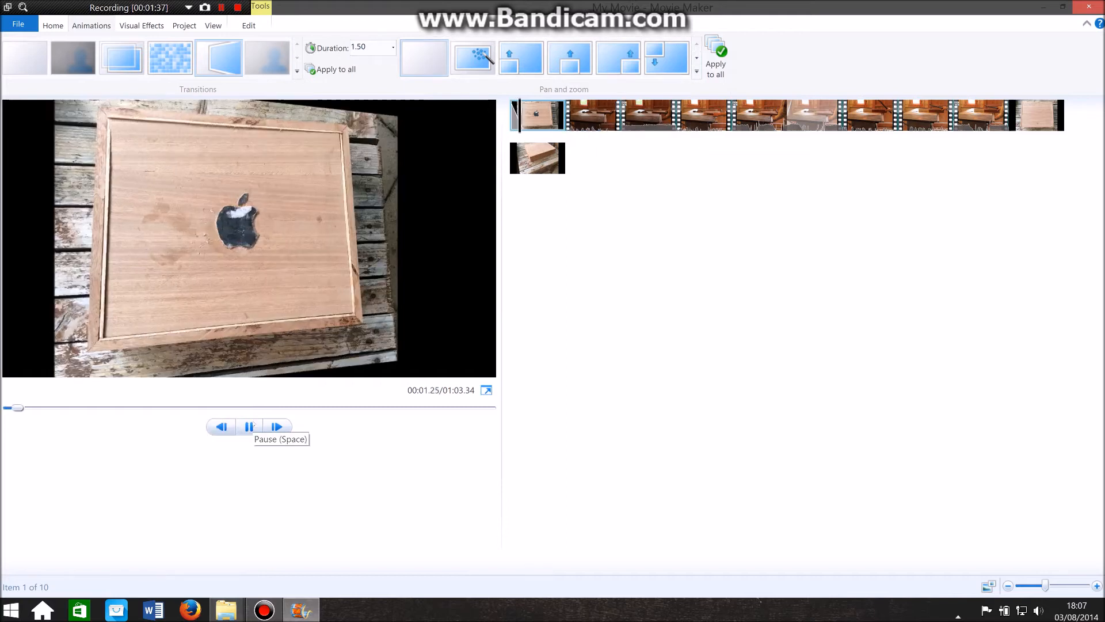
{"action": "left_click", "coordinate": [253, 424]}
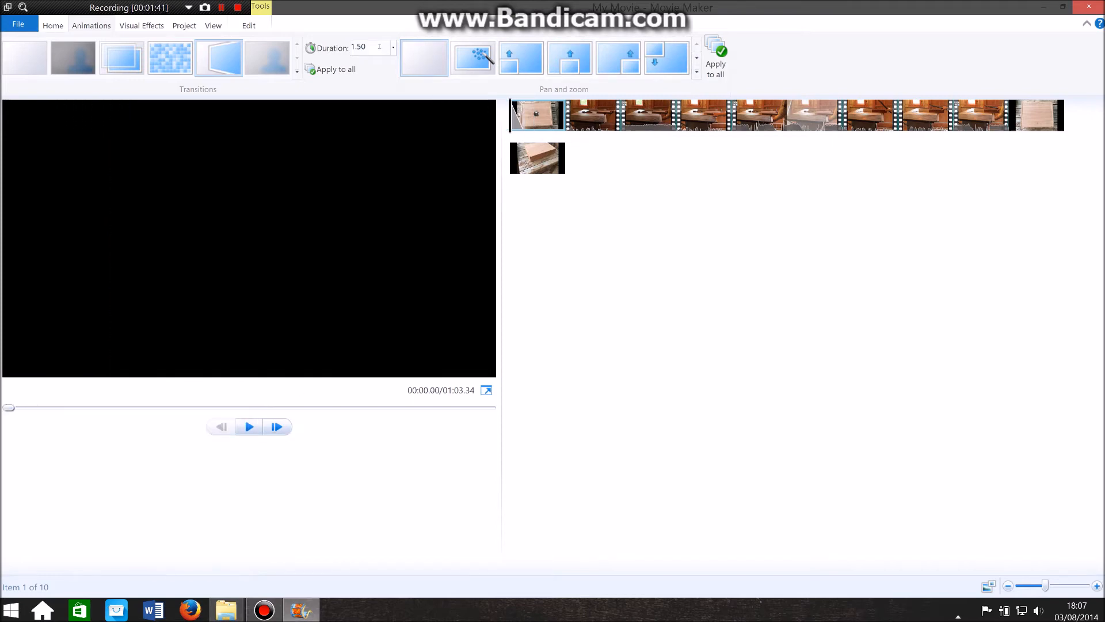
Step: Try the Flip transition with durations of 0.25 and 2.00, previewing each, and set it back to 1.50
{"action": "left_click", "coordinate": [393, 48]}
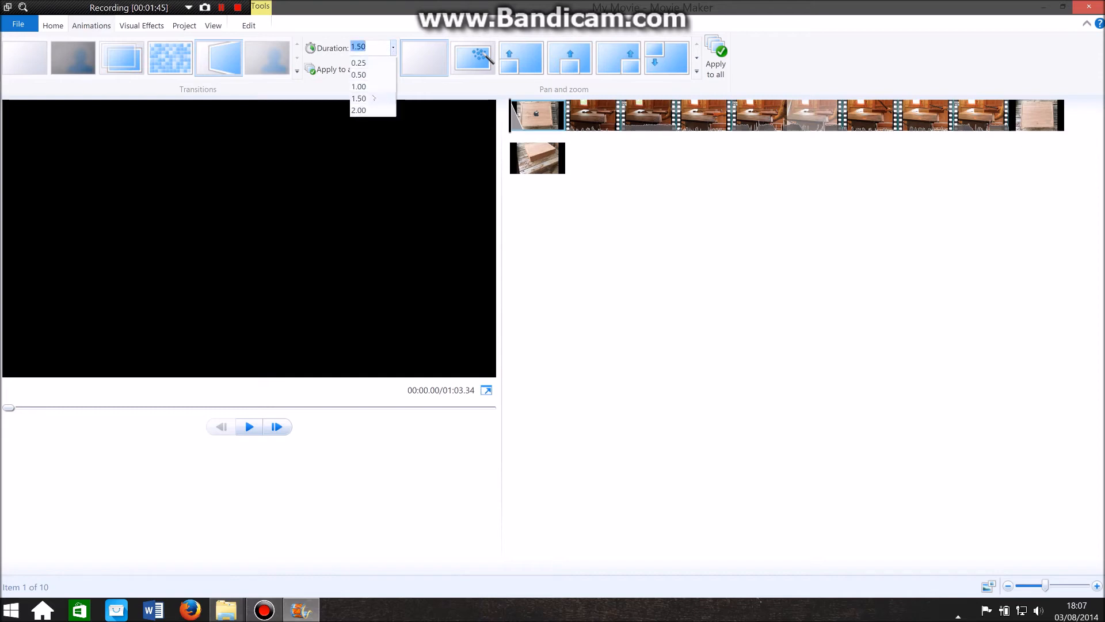
{"action": "left_click", "coordinate": [378, 65]}
{"action": "left_click", "coordinate": [250, 427]}
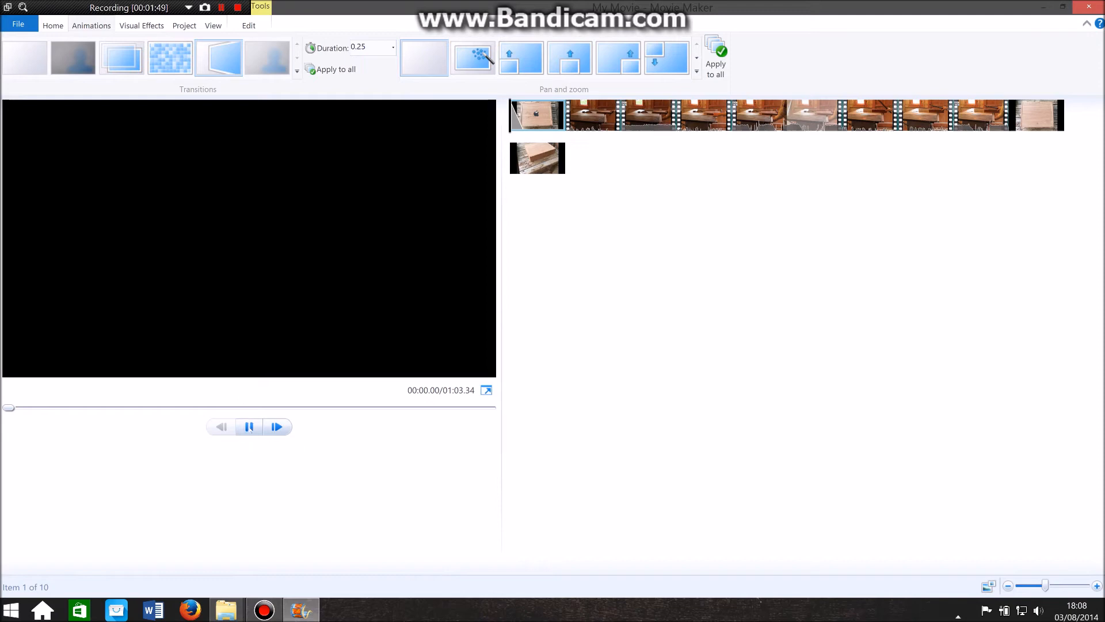
{"action": "left_click", "coordinate": [385, 44]}
{"action": "left_click", "coordinate": [393, 48]}
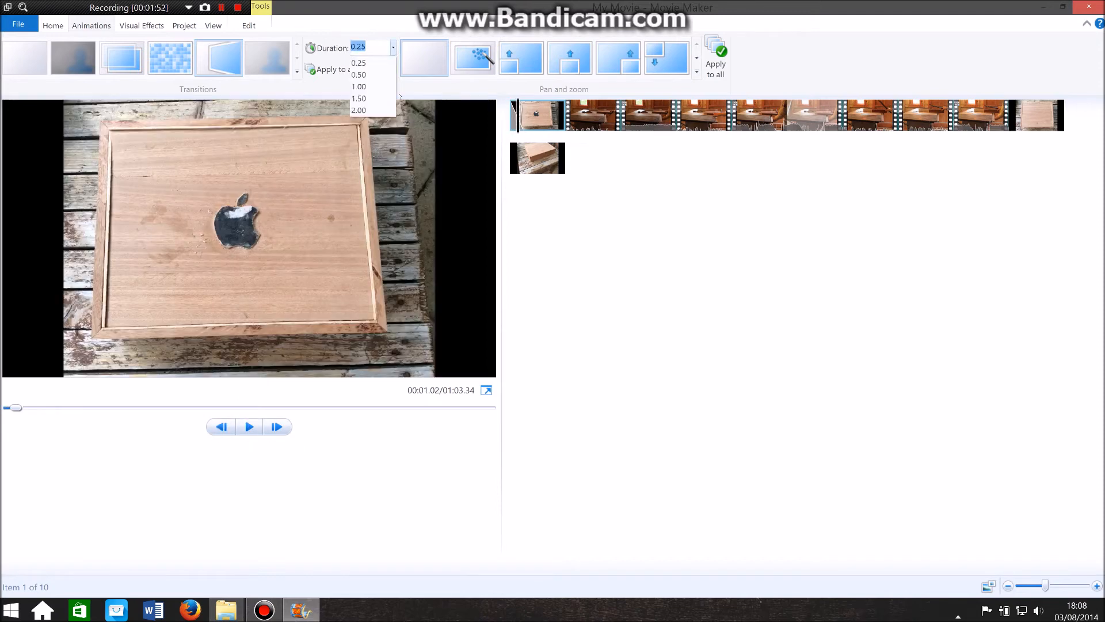
{"action": "left_click", "coordinate": [374, 114]}
{"action": "left_click", "coordinate": [249, 427]}
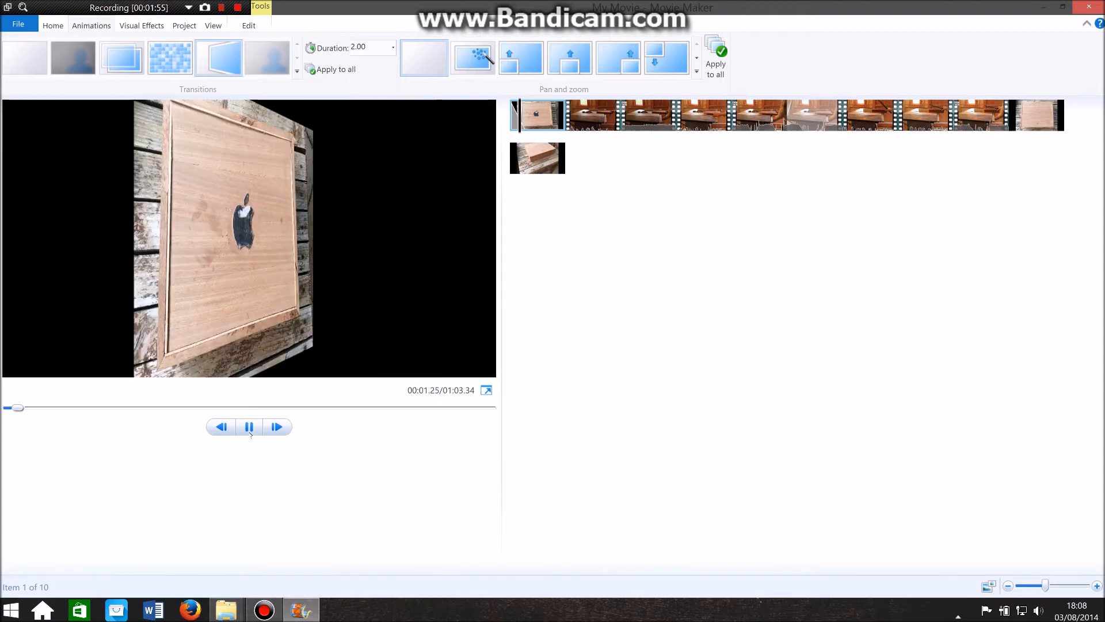
{"action": "left_click", "coordinate": [250, 433]}
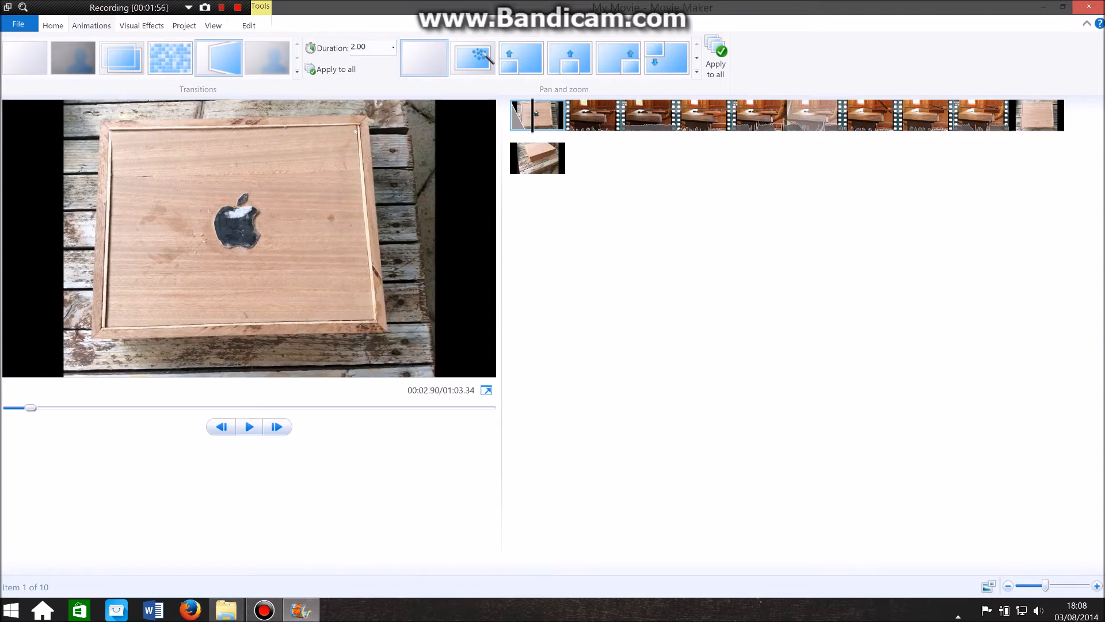
{"action": "left_click", "coordinate": [393, 47]}
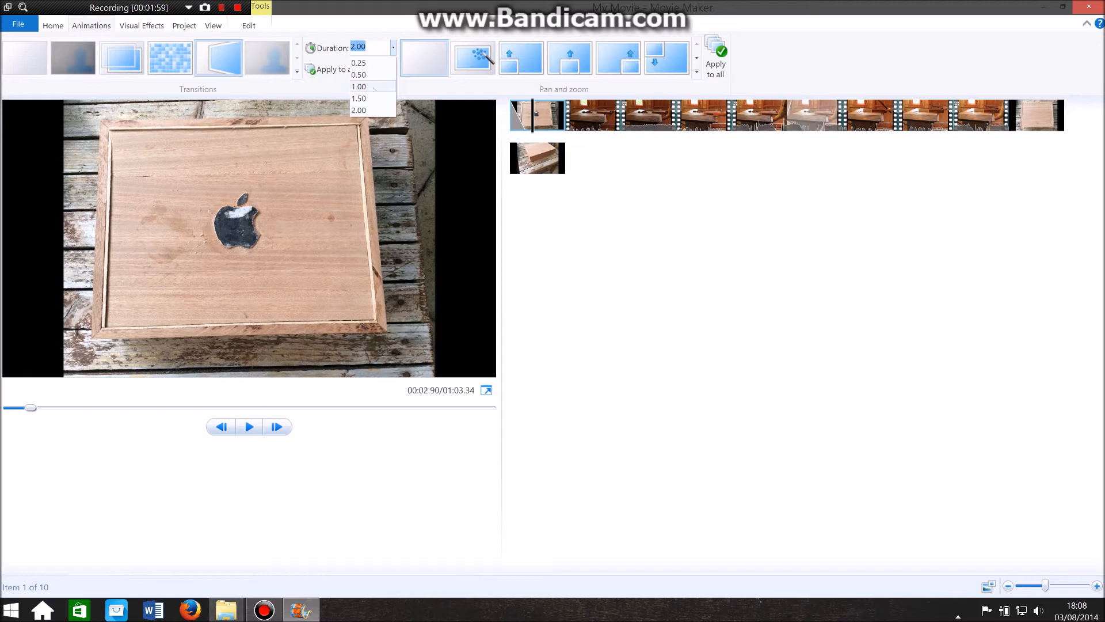
{"action": "left_click", "coordinate": [375, 98]}
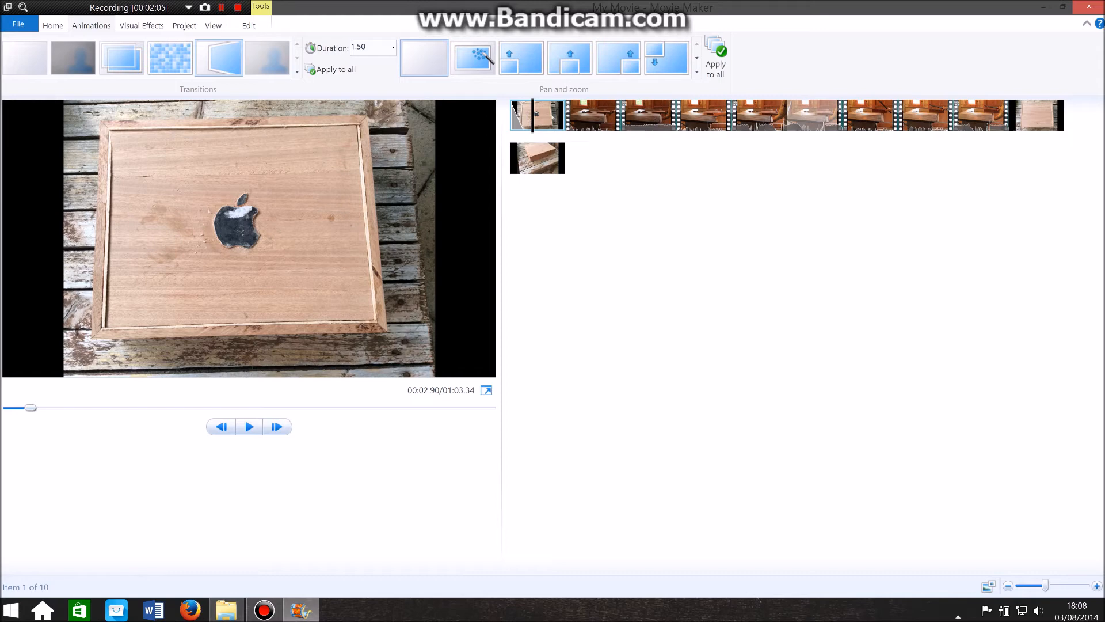
Step: Set the opening photo's display duration to 2.00 seconds and play it into the first table-saw clip
{"action": "left_click_drag", "start_coordinate": [564, 116], "coordinate": [559, 116]}
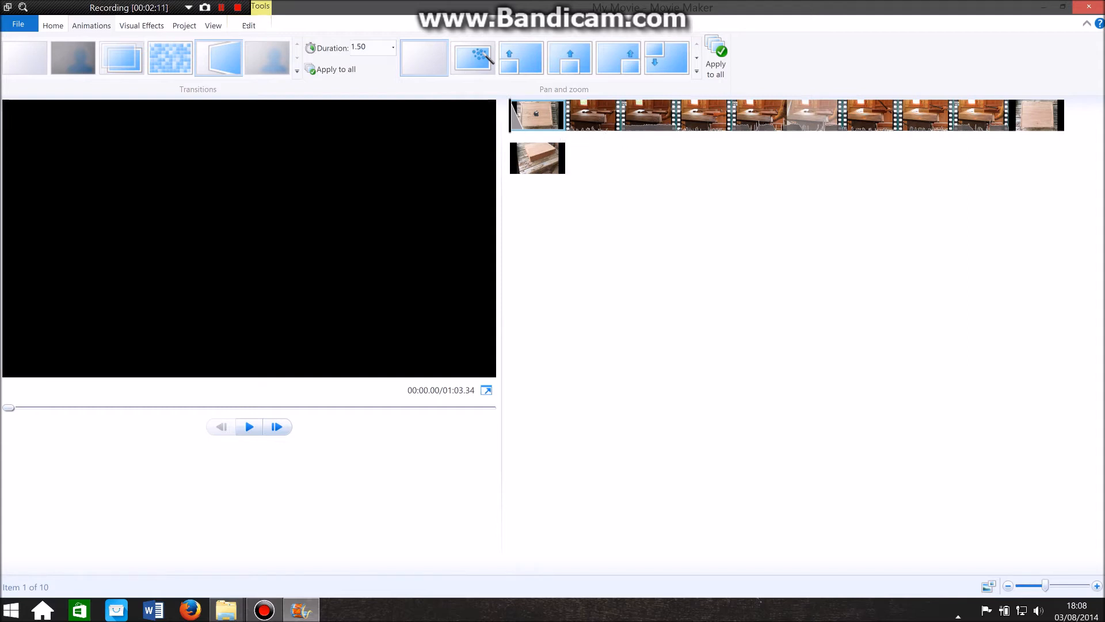
{"action": "left_click", "coordinate": [248, 25]}
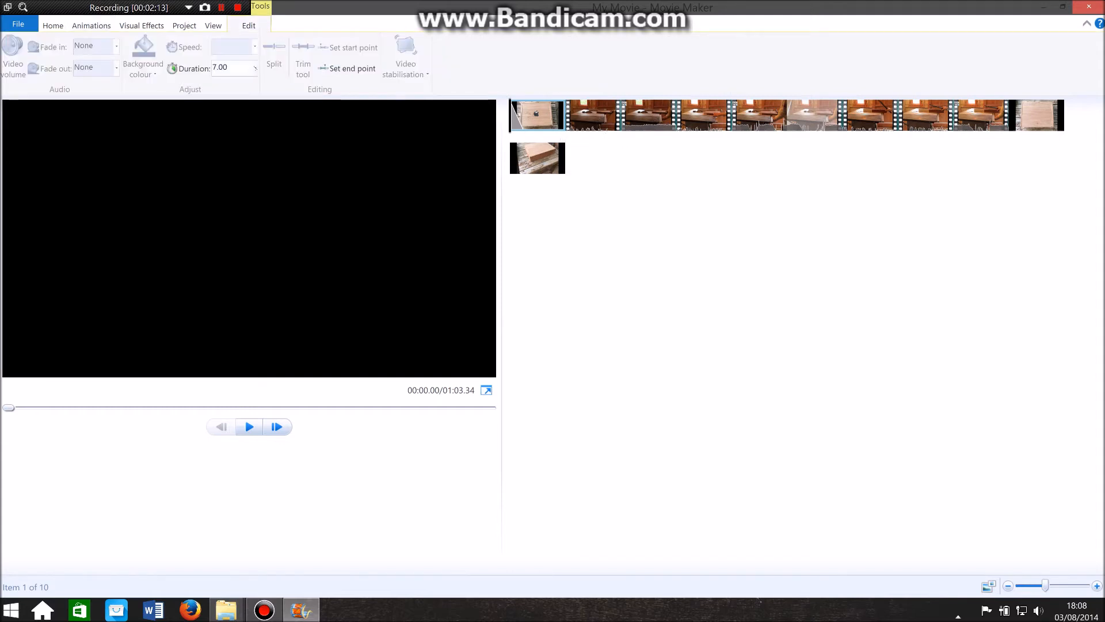
{"action": "left_click", "coordinate": [255, 68]}
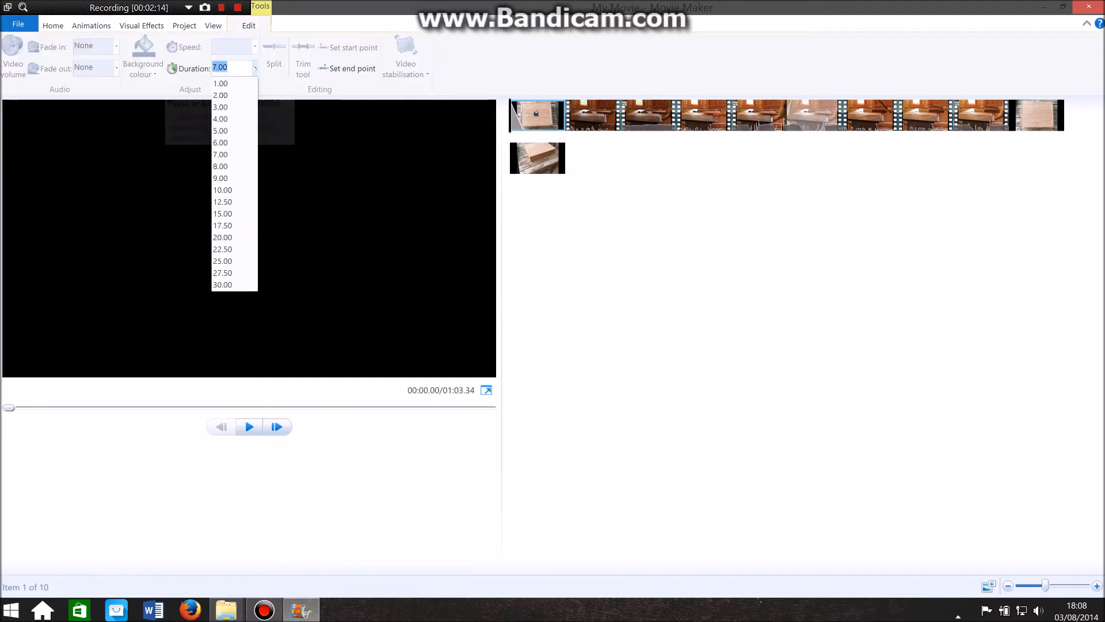
{"action": "left_click", "coordinate": [222, 95]}
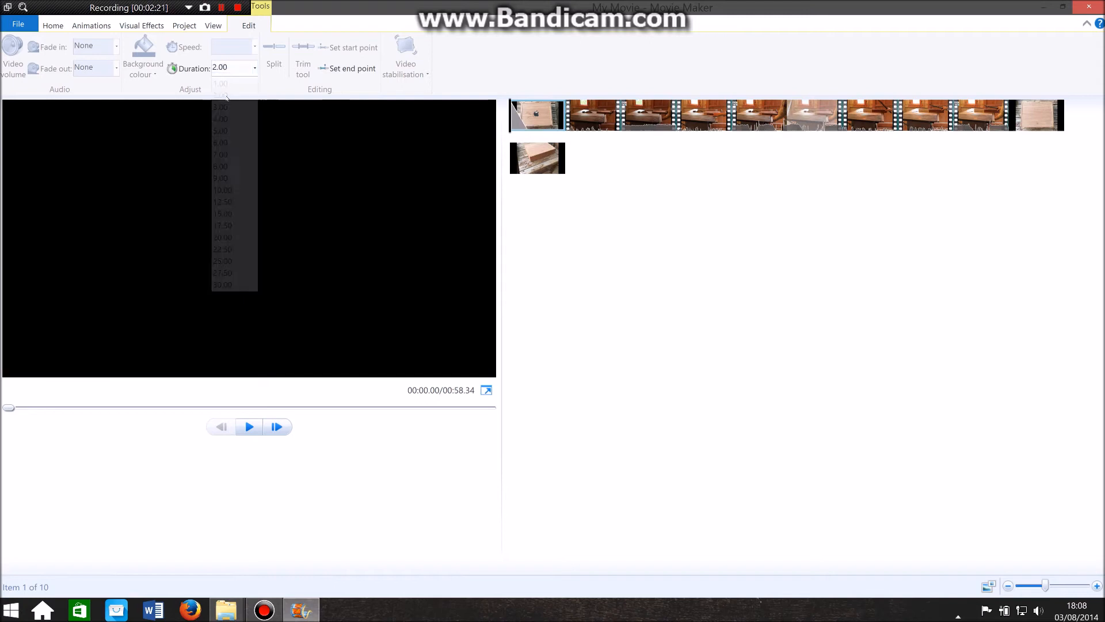
{"action": "left_click", "coordinate": [251, 427]}
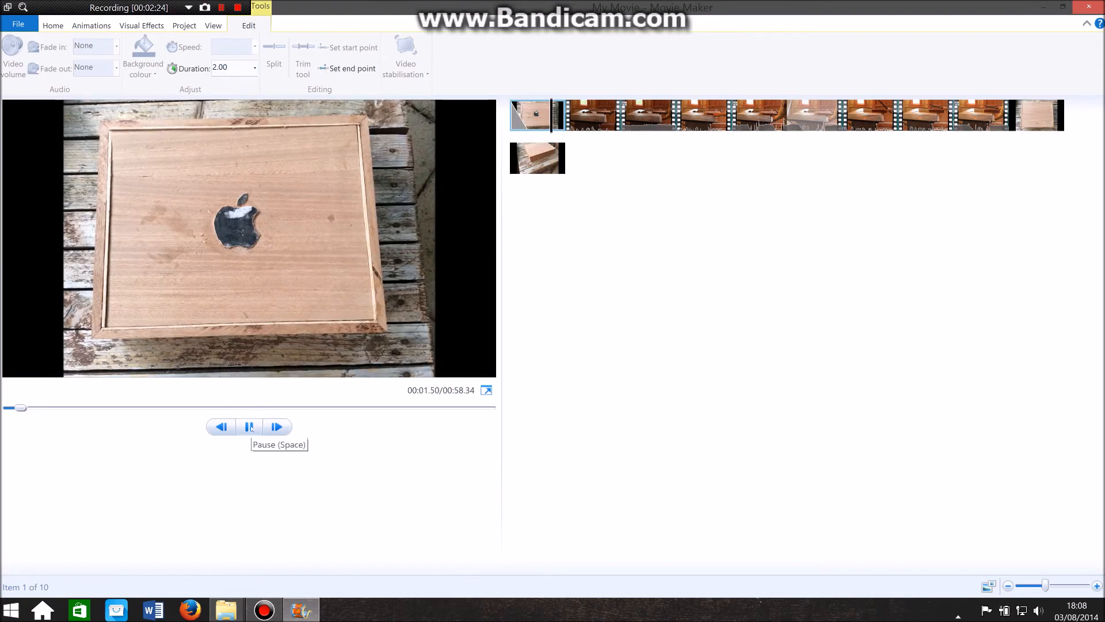
{"action": "left_click", "coordinate": [250, 427]}
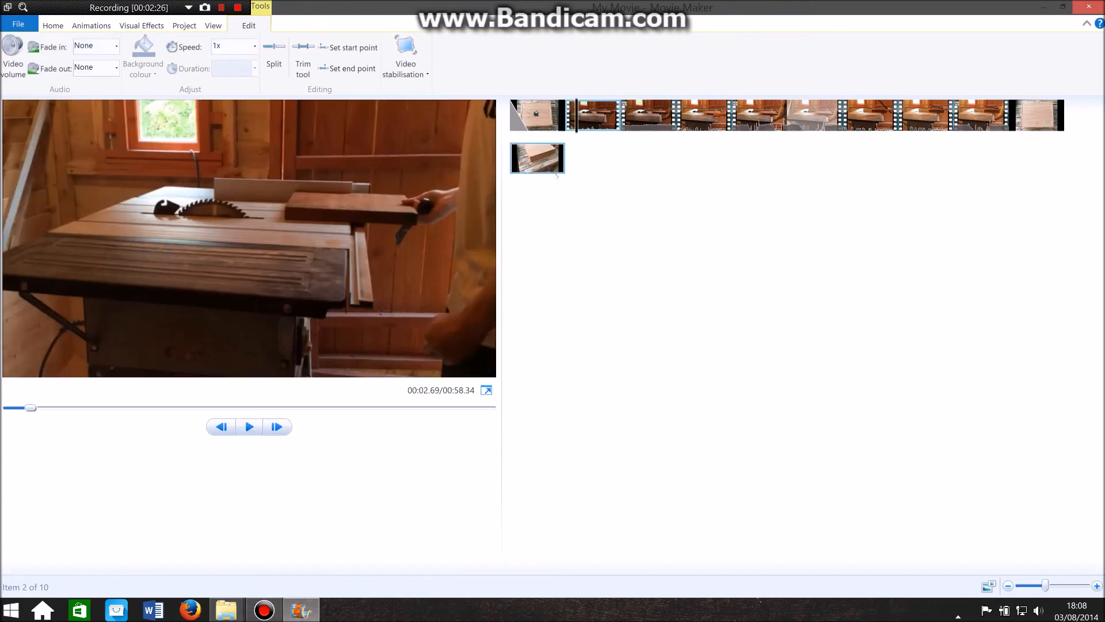
Step: Apply the Blur through black transition to the first table-saw clip following the opening photo
{"action": "left_click", "coordinate": [597, 120]}
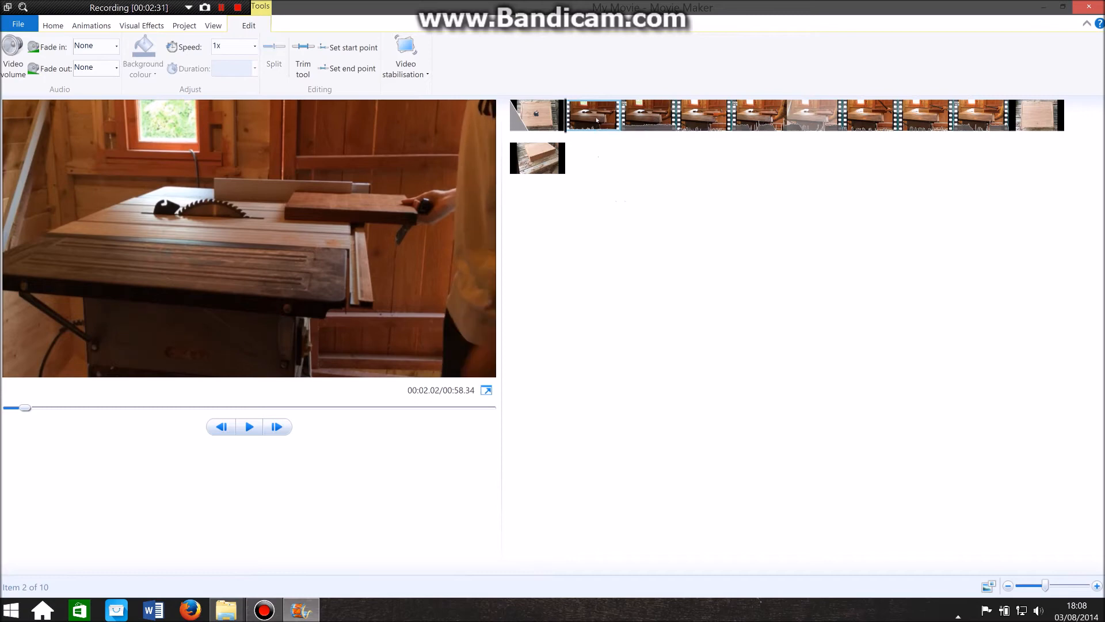
{"action": "left_click", "coordinate": [91, 27]}
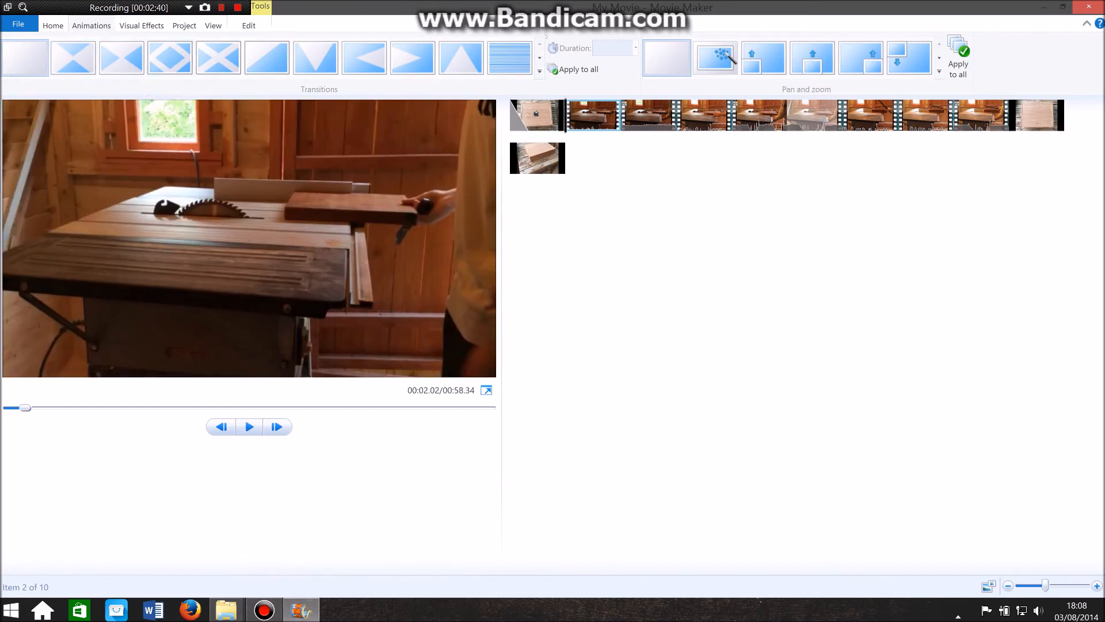
{"action": "left_click", "coordinate": [541, 59]}
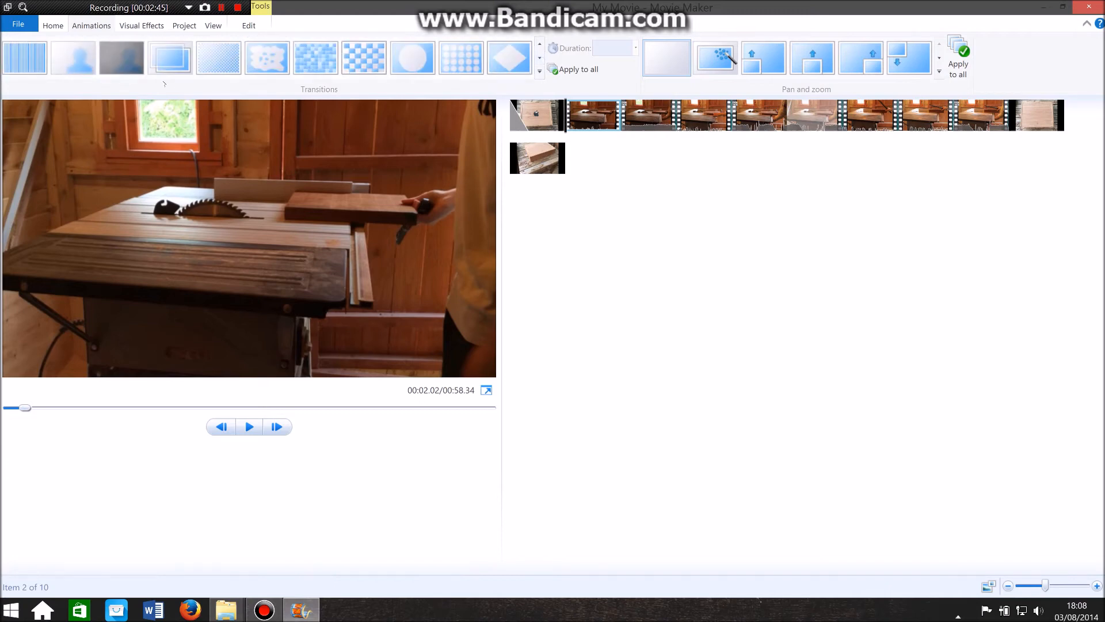
{"action": "left_click", "coordinate": [129, 73]}
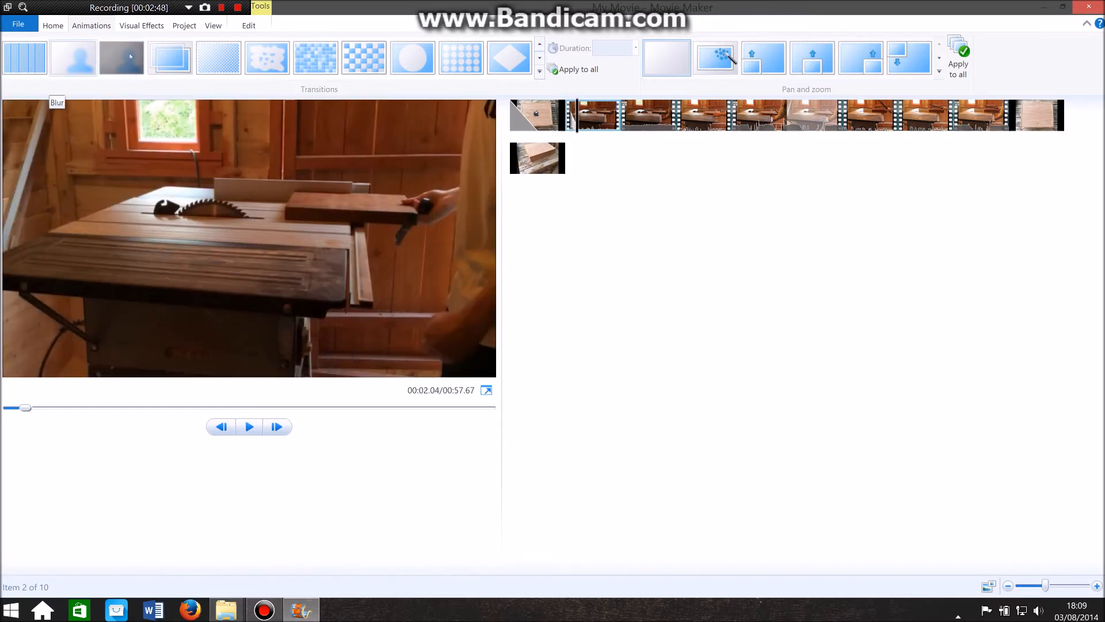
{"action": "left_click", "coordinate": [130, 53]}
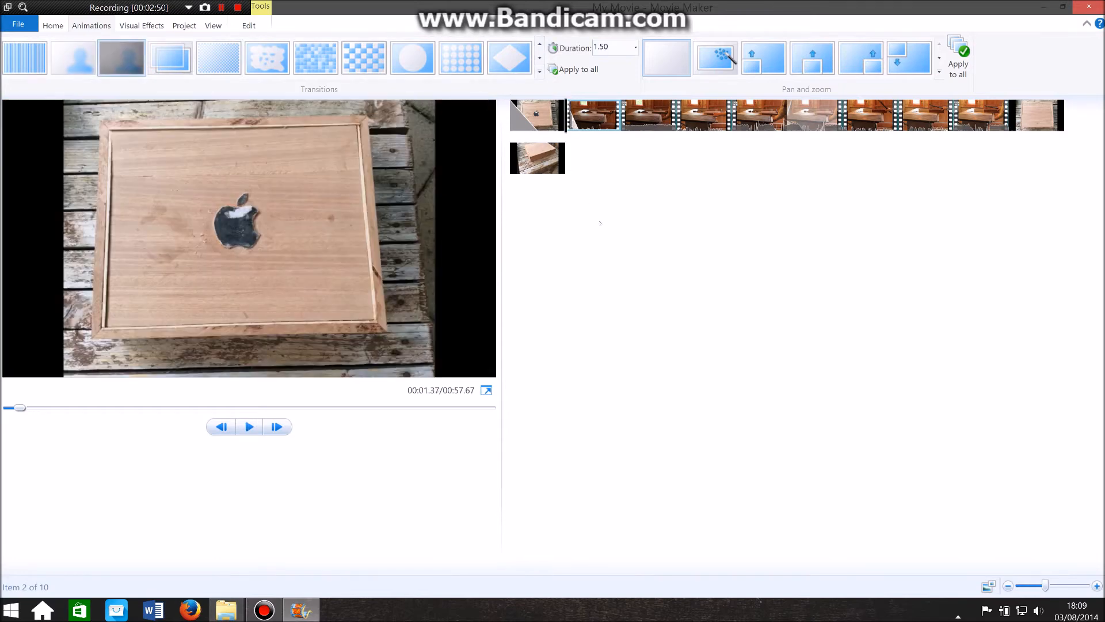
Step: Play the movie from its start through the transition into the first table-saw clip
{"action": "left_click", "coordinate": [510, 105]}
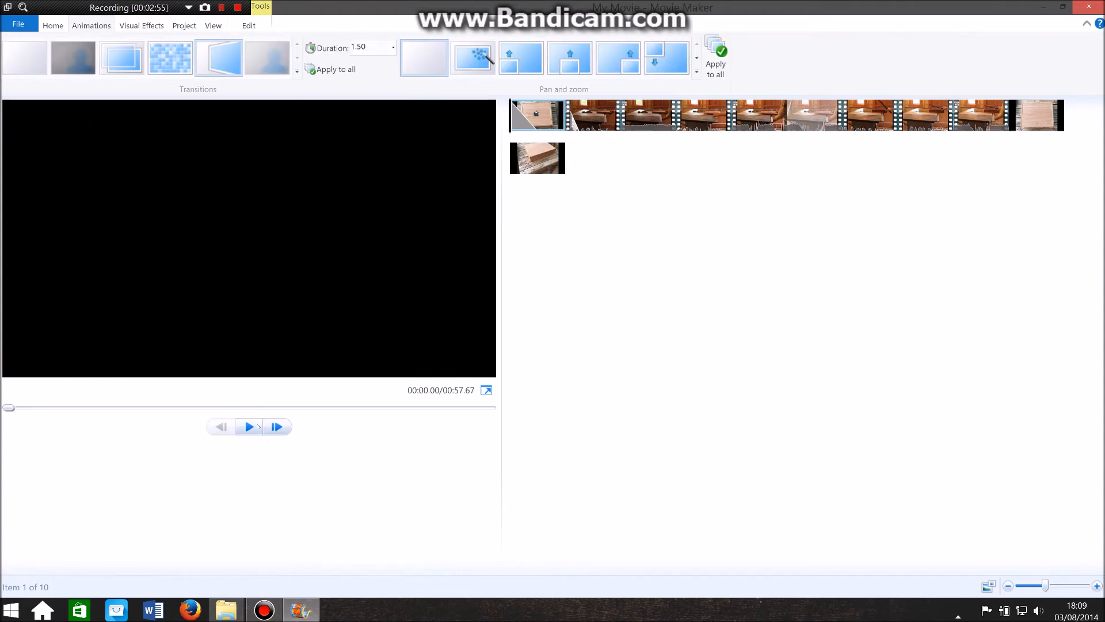
{"action": "left_click", "coordinate": [258, 426]}
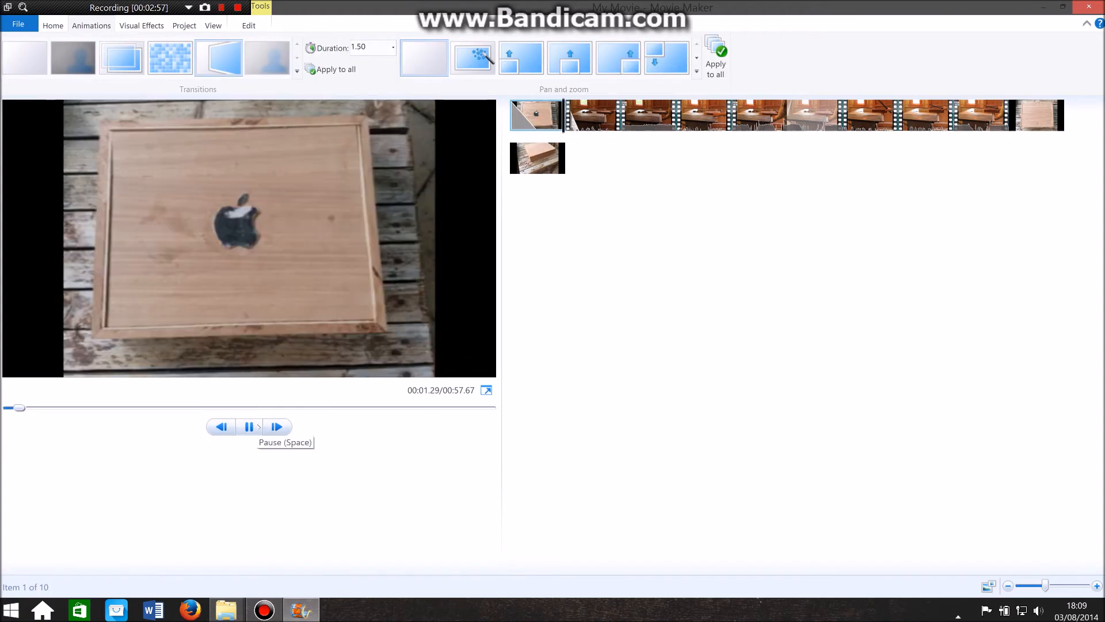
{"action": "left_click", "coordinate": [258, 426]}
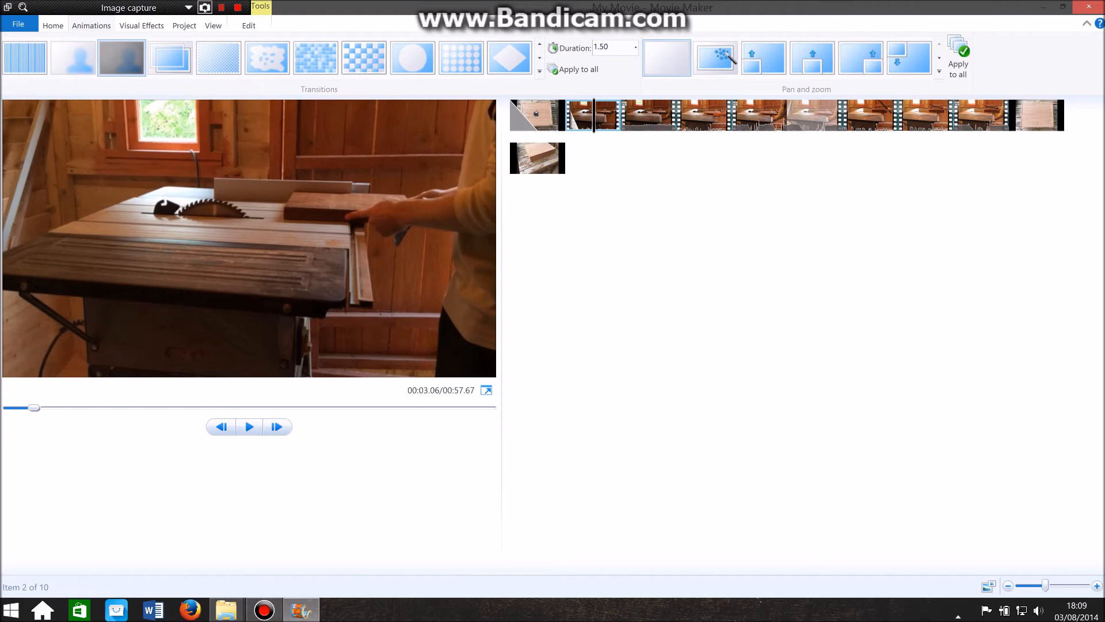
{"action": "left_click", "coordinate": [597, 118]}
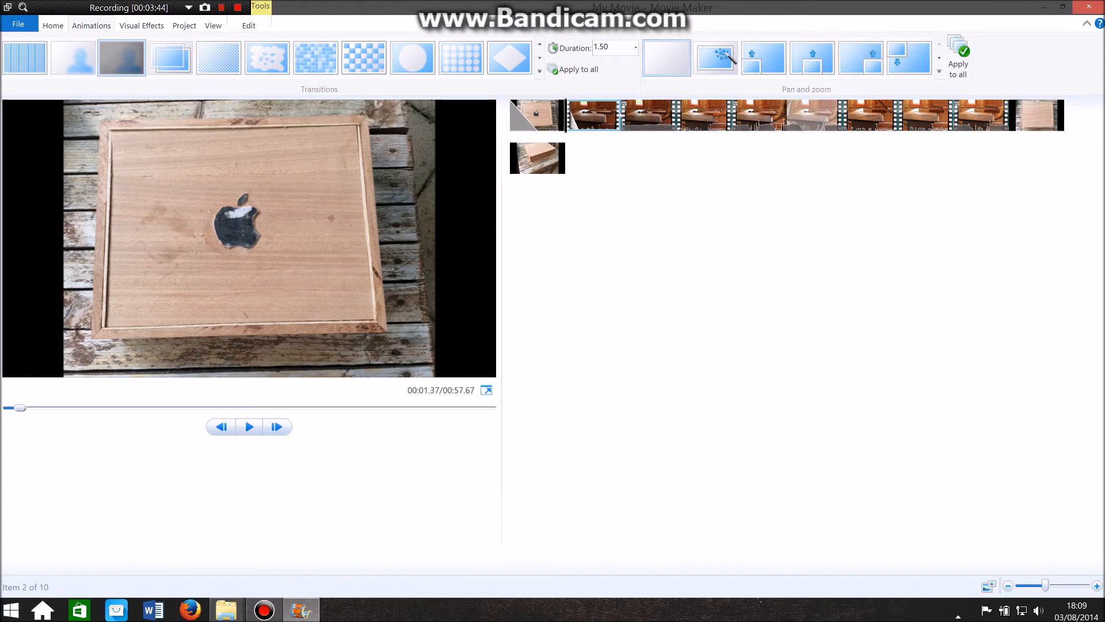
Step: Apply the Spin transition to the photo of the plain box lid that follows the video clips
{"action": "left_click", "coordinate": [1036, 124]}
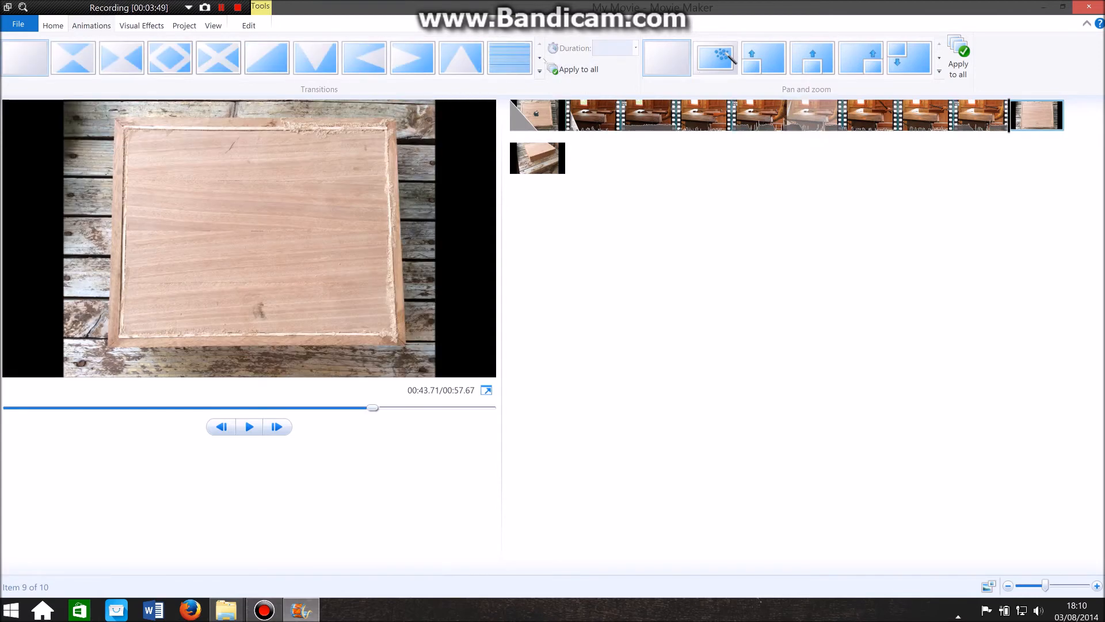
{"action": "left_click", "coordinate": [540, 58]}
{"action": "left_click", "coordinate": [540, 58]}
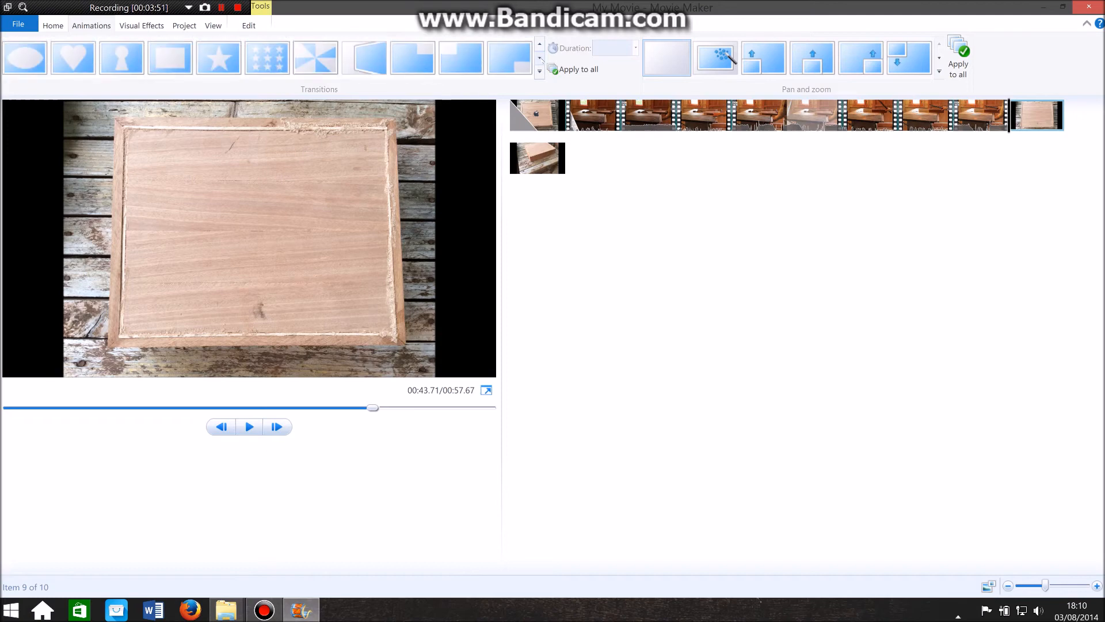
{"action": "left_click", "coordinate": [539, 59]}
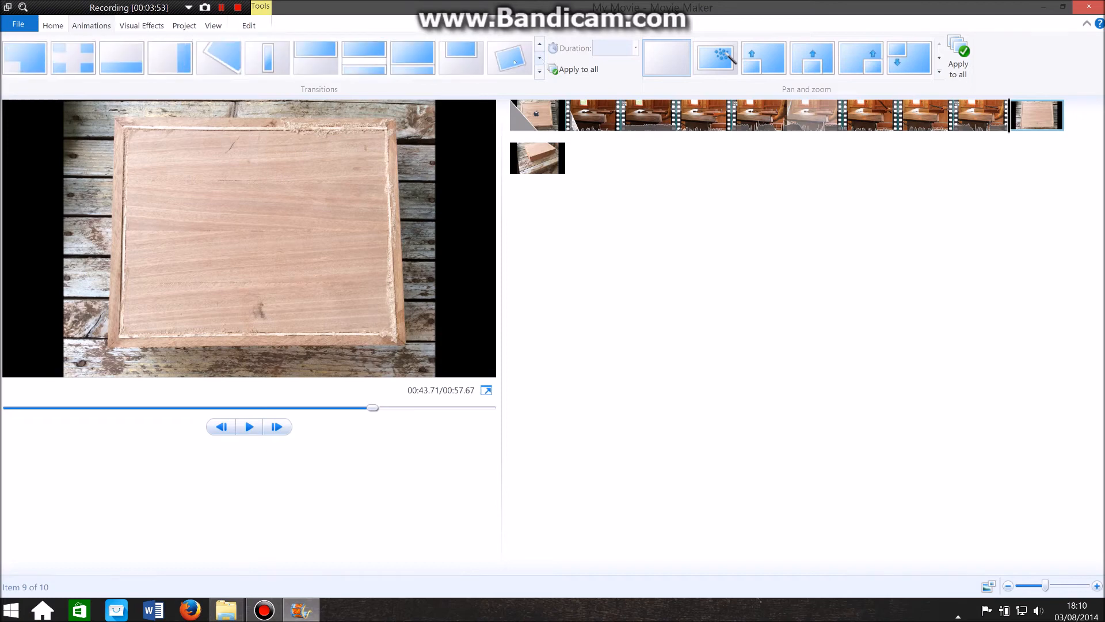
{"action": "left_click", "coordinate": [513, 61]}
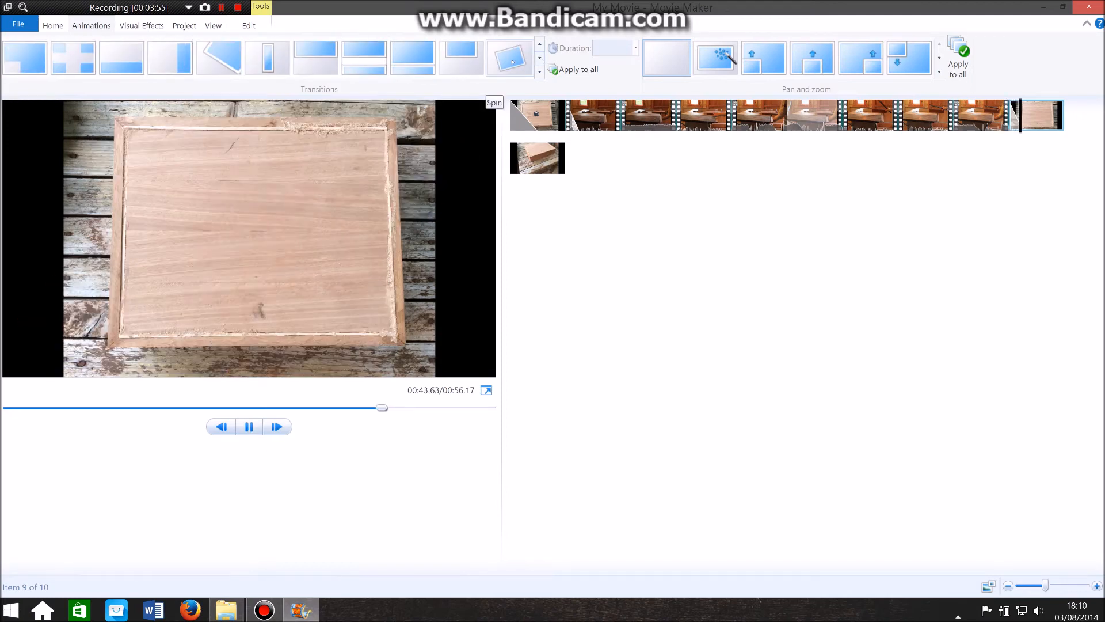
Step: Apply the Spin transition to the final photo of the closed box on the bench
{"action": "left_click", "coordinate": [540, 156]}
{"action": "scroll", "coordinate": [502, 57], "scroll_direction": "down", "scroll_amount": 5}
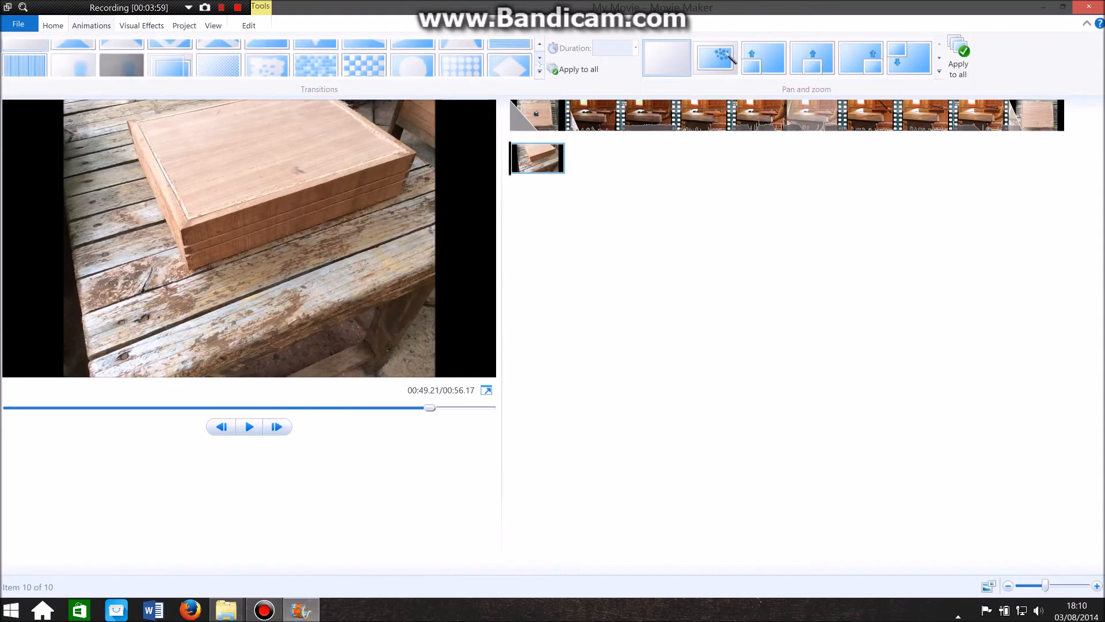
{"action": "left_click", "coordinate": [502, 58]}
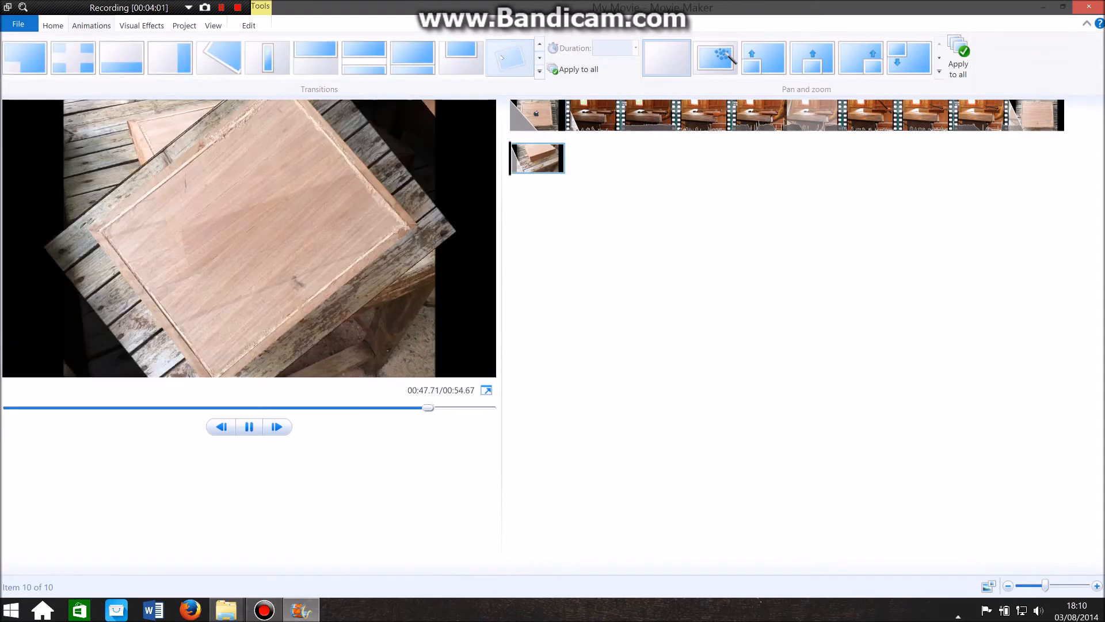
Step: Set the display duration of the plain box lid photo to 3.00 seconds
{"action": "left_click", "coordinate": [1034, 120]}
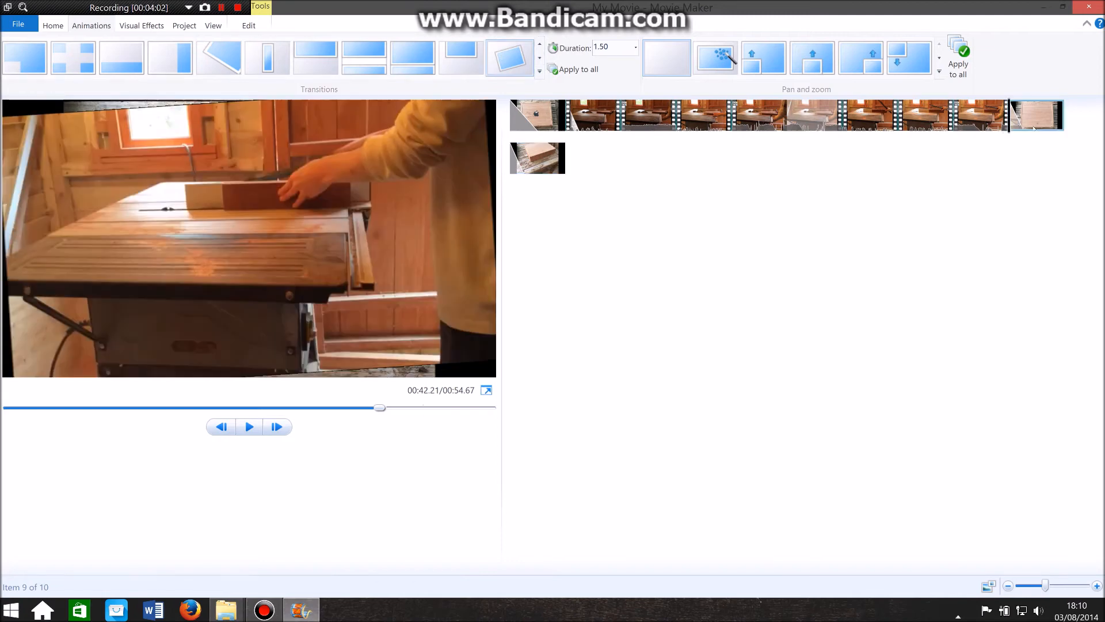
{"action": "left_click", "coordinate": [248, 25]}
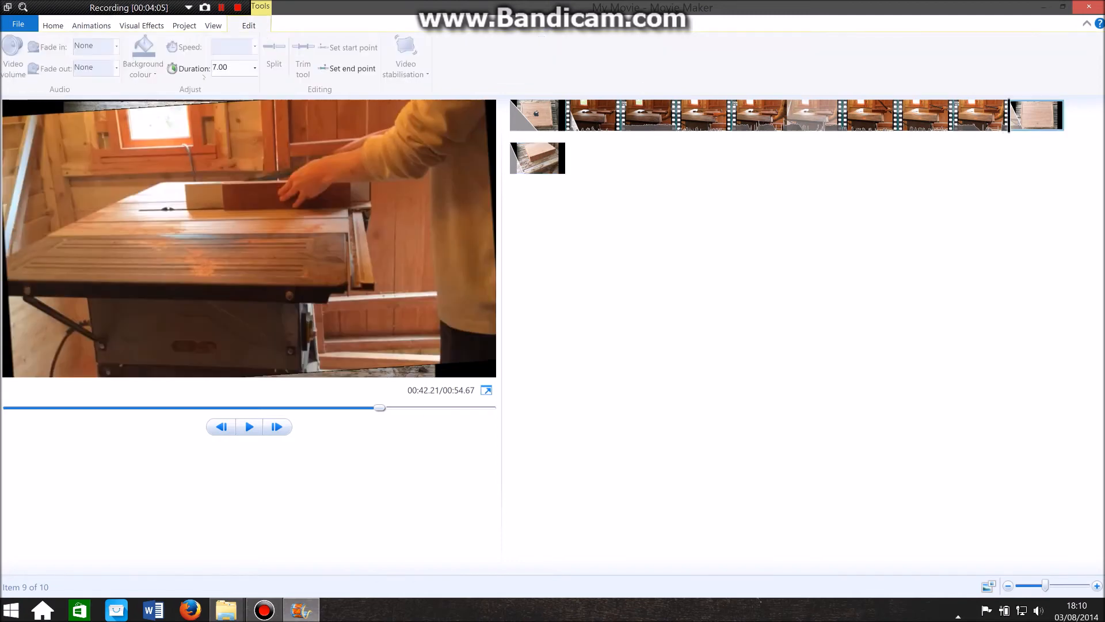
{"action": "left_click", "coordinate": [241, 67]}
{"action": "left_click", "coordinate": [255, 69]}
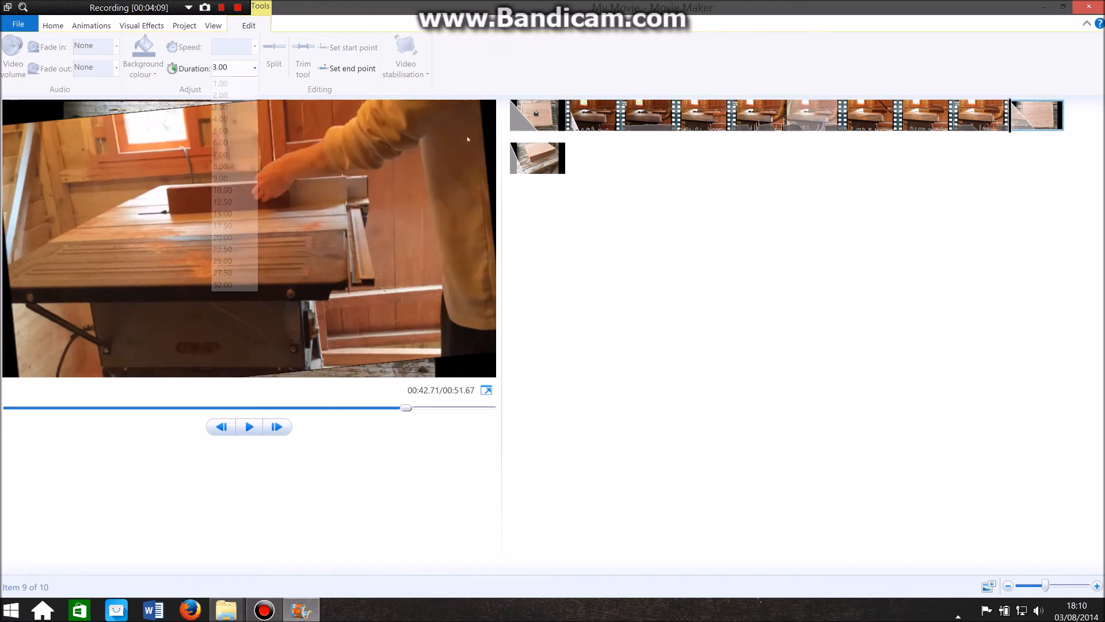
Step: Set the display duration of the final closed-box photo to 4.00 seconds
{"action": "left_click", "coordinate": [537, 157]}
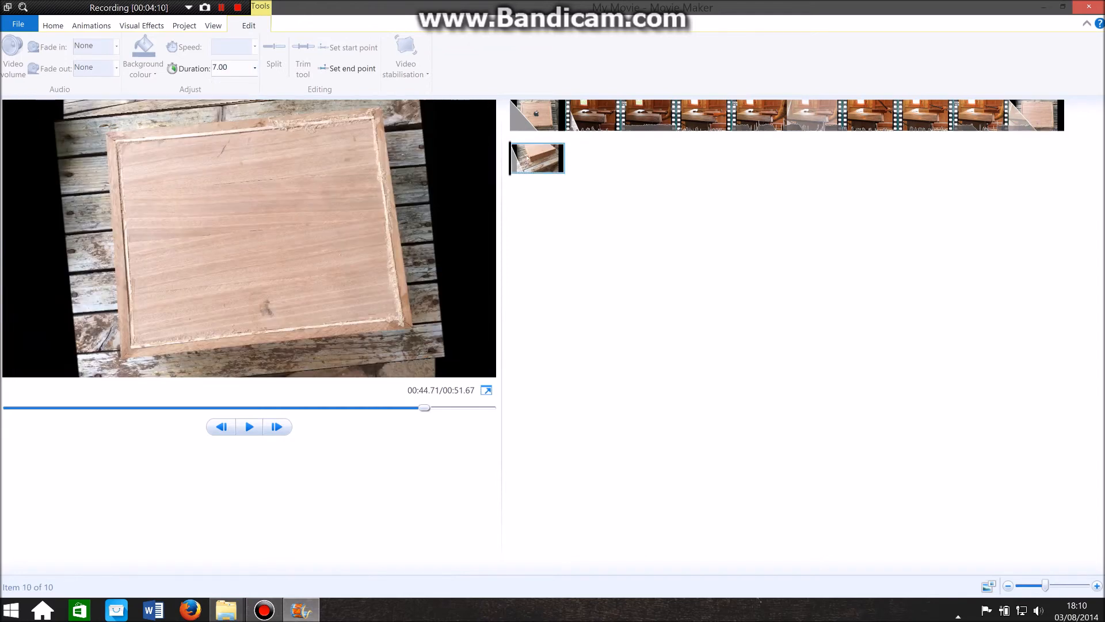
{"action": "left_click", "coordinate": [255, 69]}
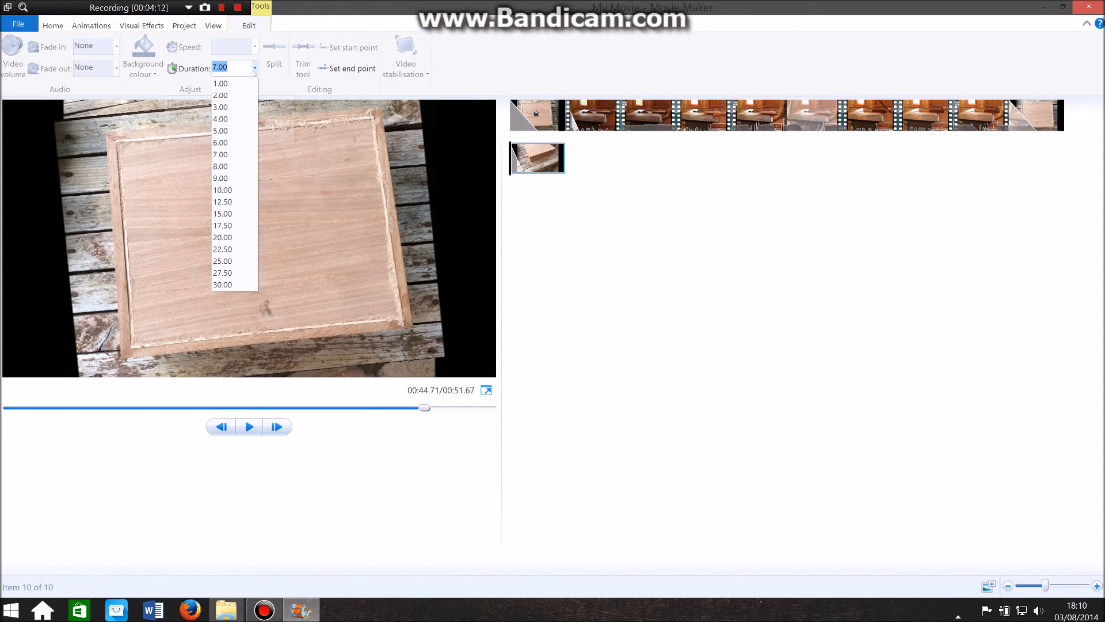
{"action": "left_click", "coordinate": [221, 118]}
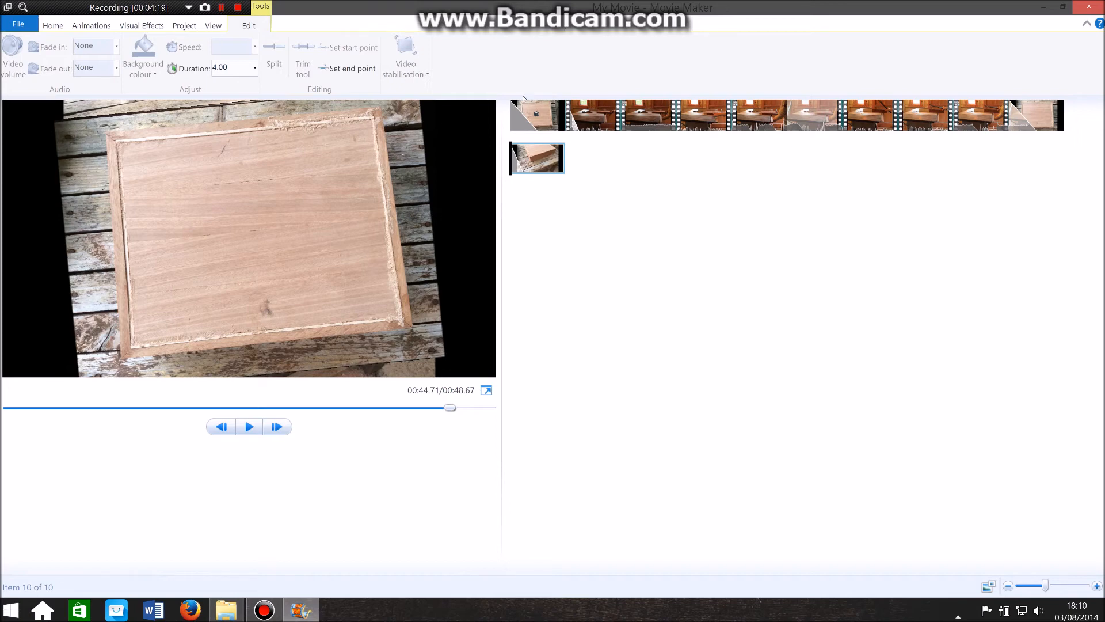
Step: Preview the movie full screen from its start and pause playback during the table-saw footage
{"action": "left_click", "coordinate": [510, 114]}
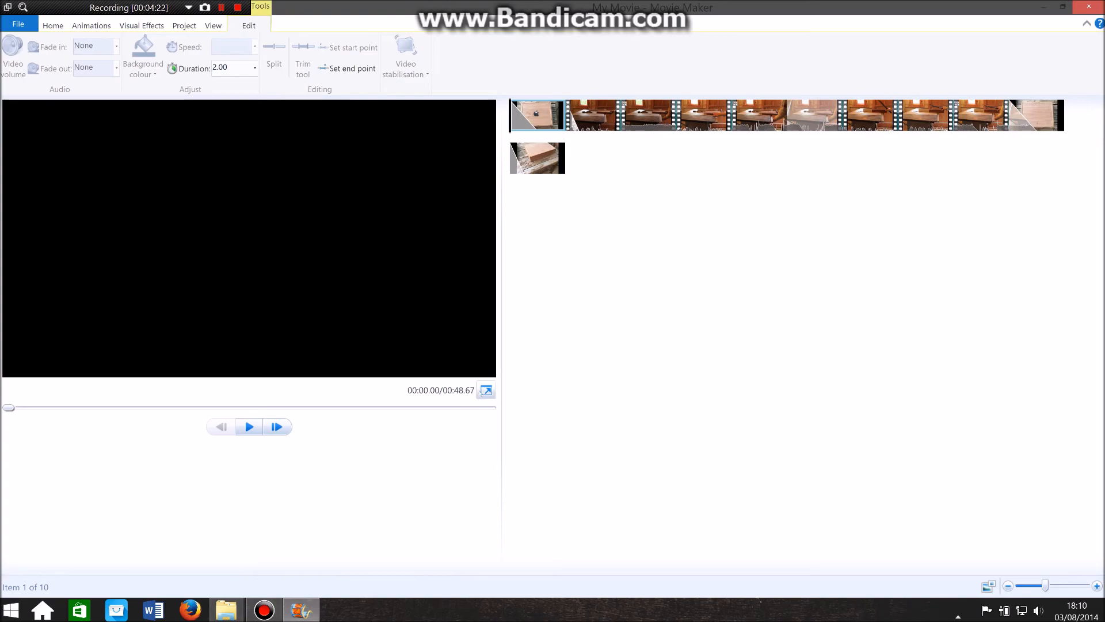
{"action": "left_click", "coordinate": [481, 391]}
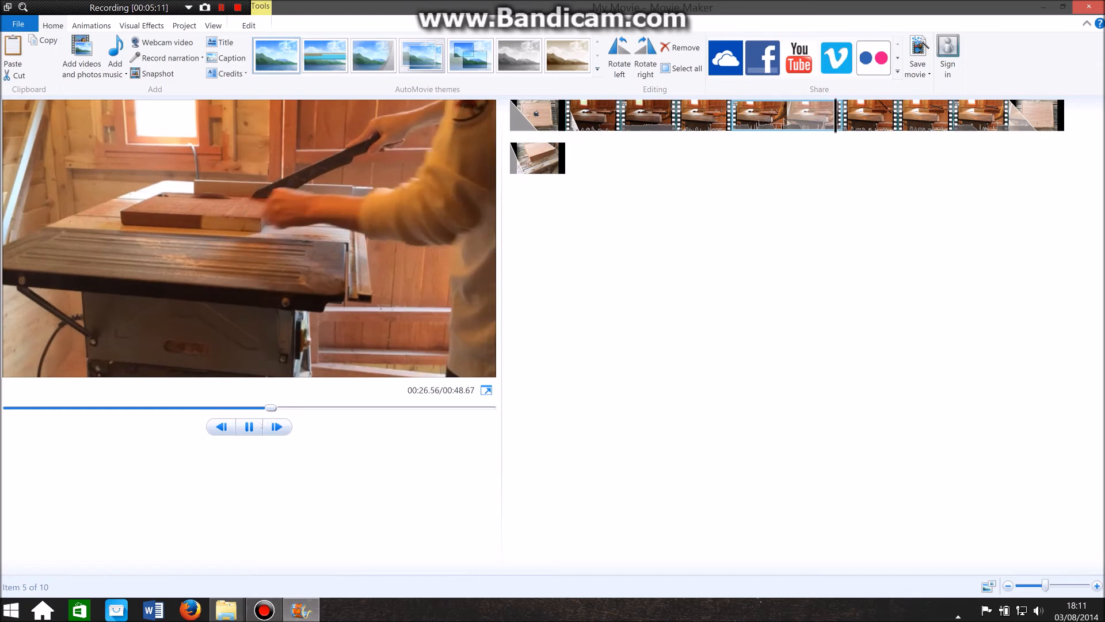
{"action": "left_click", "coordinate": [259, 426]}
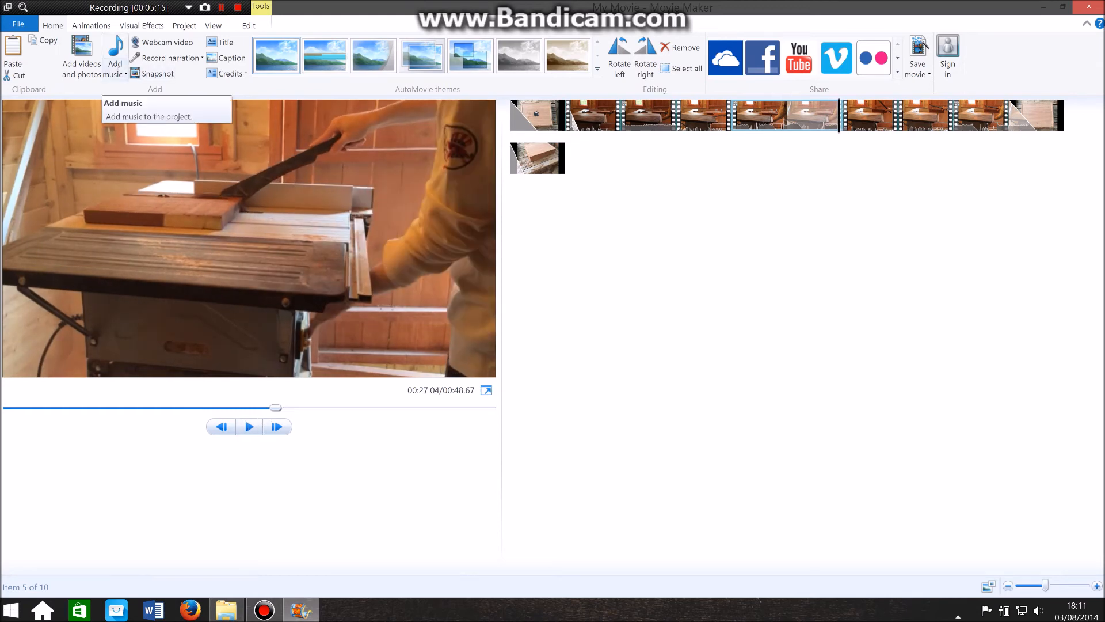
Step: Start adding music from the PC and browse to the Adele - 21 folder in the Music library
{"action": "left_click", "coordinate": [115, 74]}
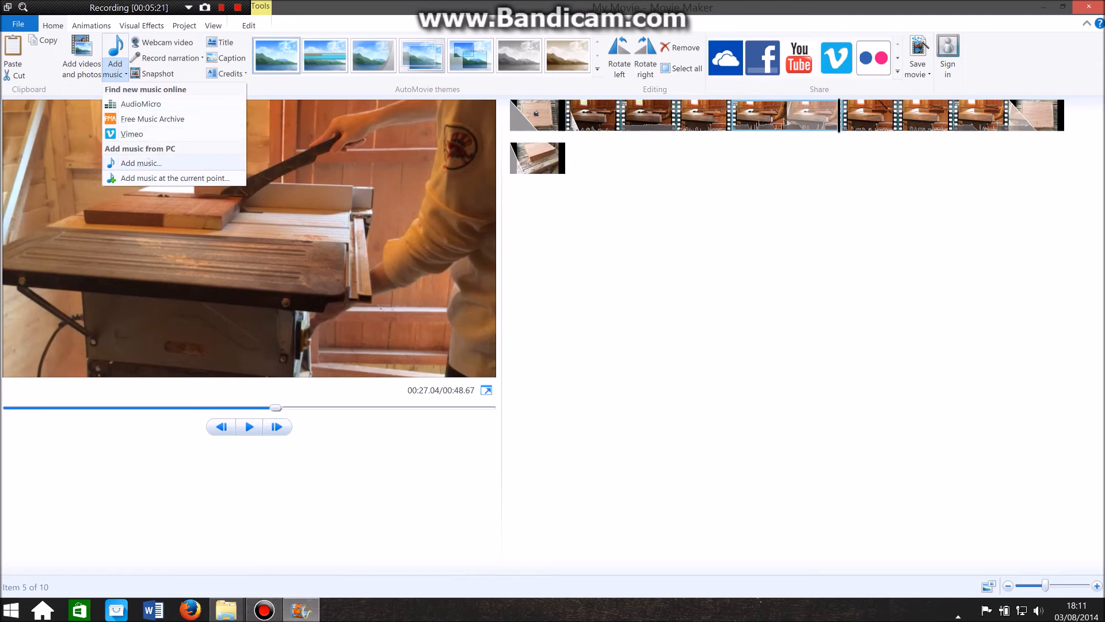
{"action": "left_click", "coordinate": [149, 163]}
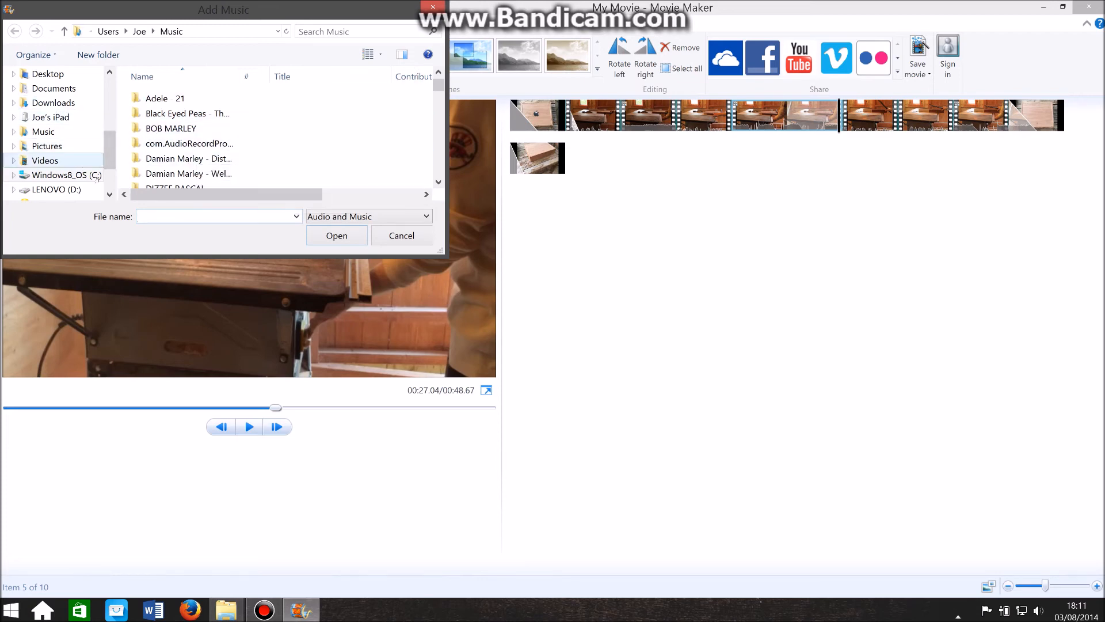
{"action": "left_click_drag", "start_coordinate": [110, 145], "coordinate": [111, 98]}
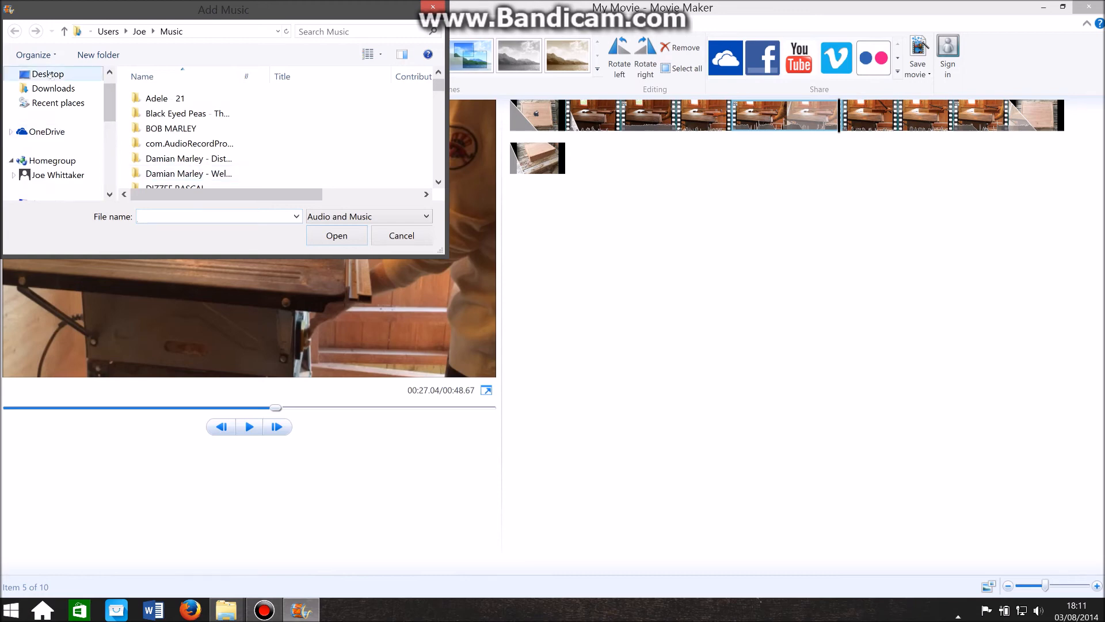
{"action": "left_click", "coordinate": [49, 74]}
{"action": "left_click_drag", "start_coordinate": [441, 113], "coordinate": [441, 85]}
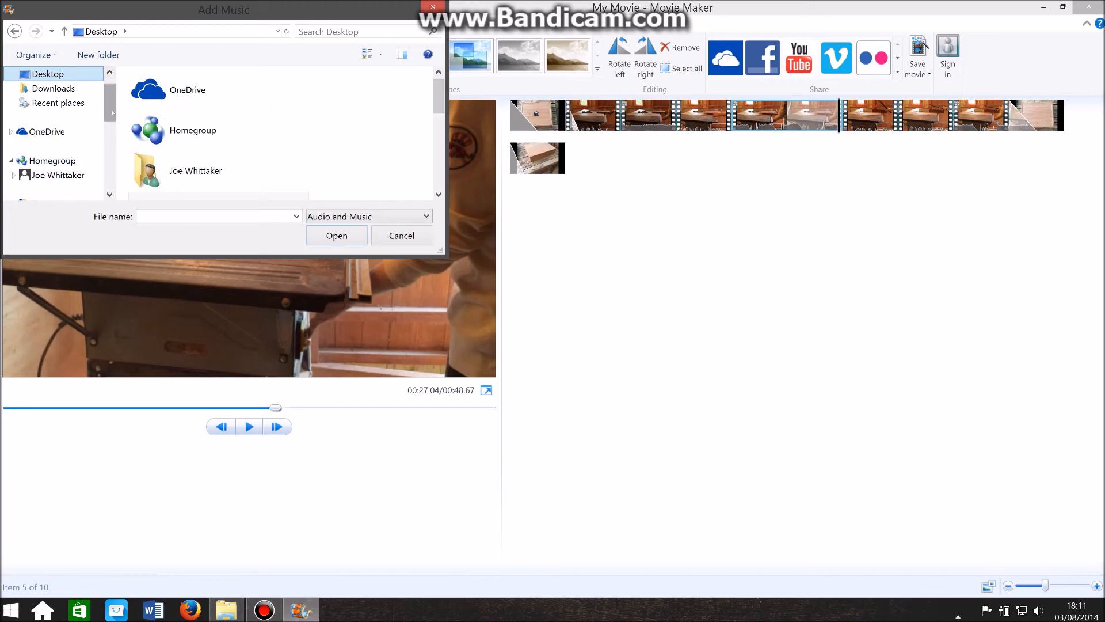
{"action": "left_click_drag", "start_coordinate": [112, 113], "coordinate": [115, 178]}
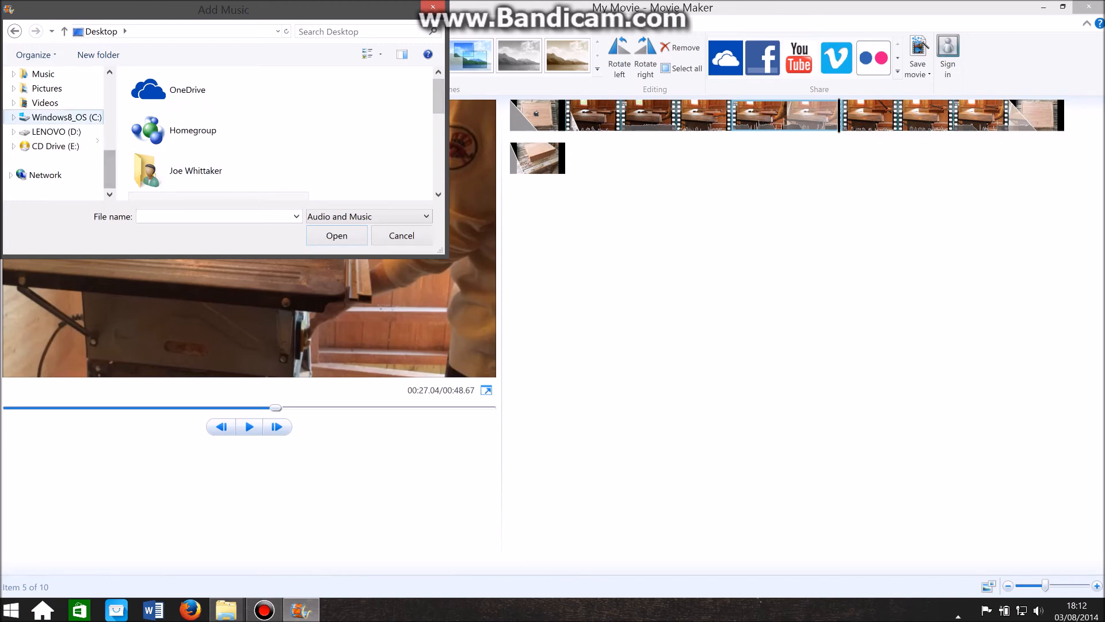
{"action": "left_click_drag", "start_coordinate": [113, 155], "coordinate": [113, 145]}
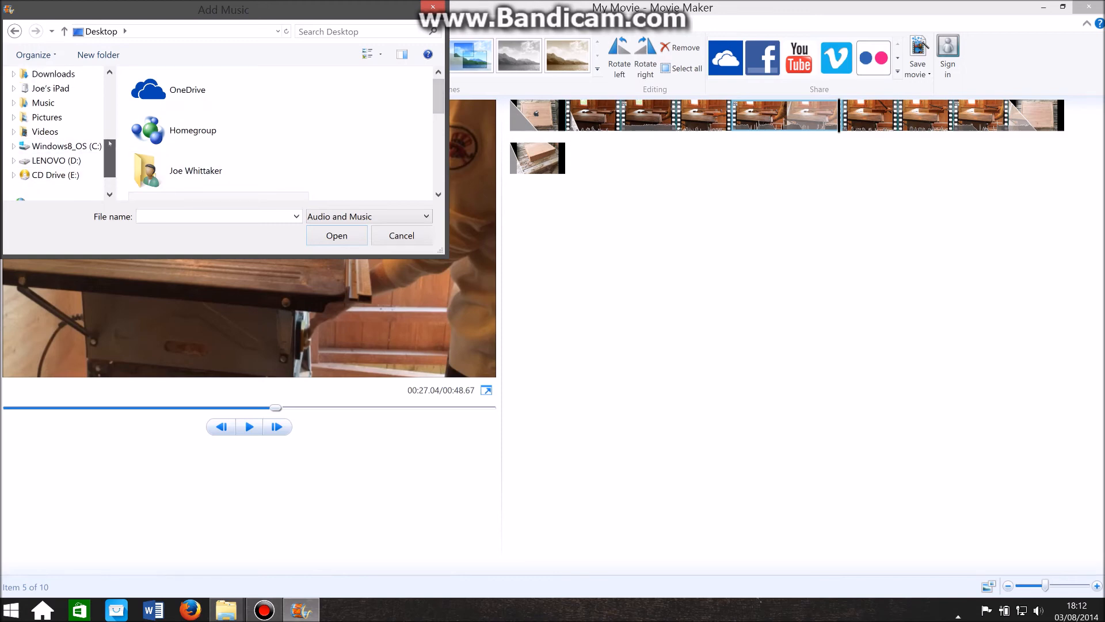
{"action": "left_click", "coordinate": [44, 104]}
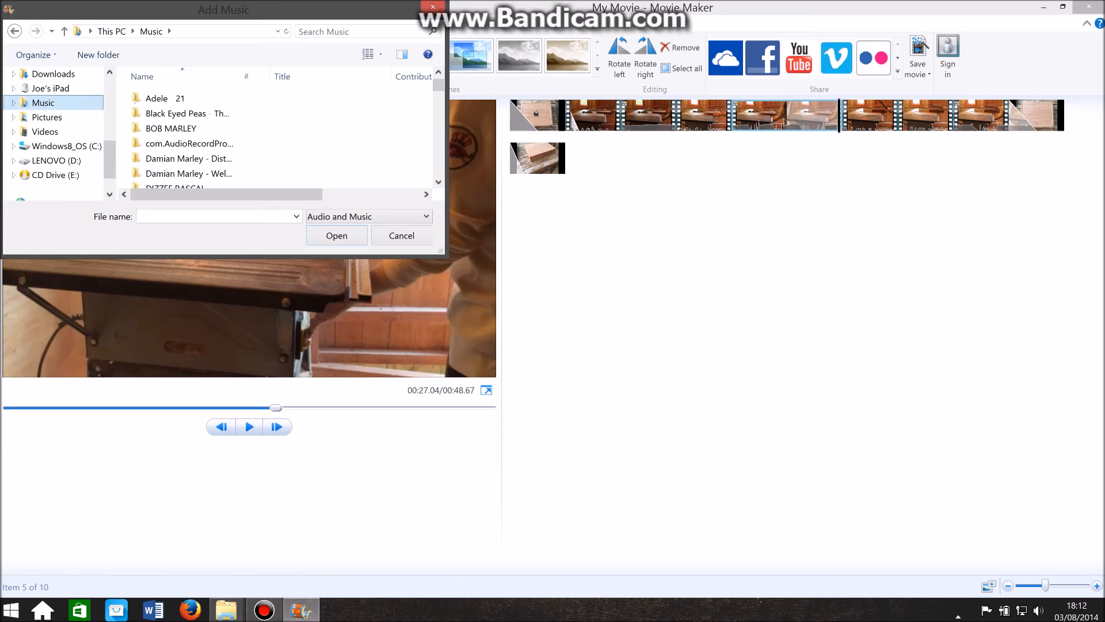
{"action": "double_click", "coordinate": [149, 99]}
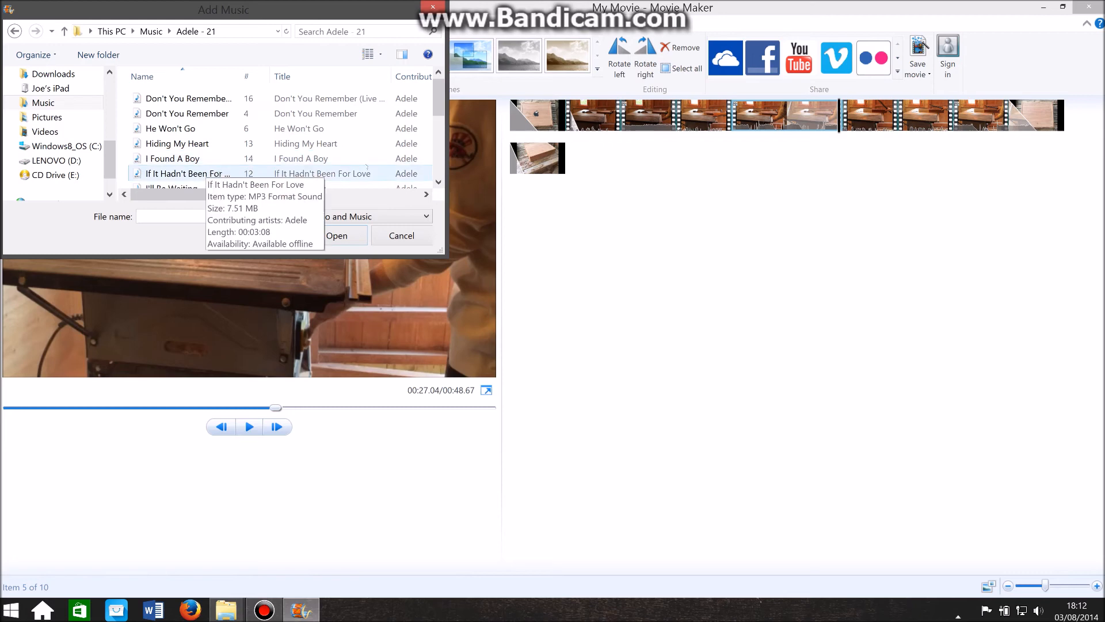
Step: Add the song Rolling In The Deep from the Adele - 21 folder as the movie's music
{"action": "left_click", "coordinate": [439, 182]}
{"action": "left_click", "coordinate": [439, 182]}
{"action": "left_click", "coordinate": [439, 181]}
{"action": "left_click", "coordinate": [439, 181]}
{"action": "left_click", "coordinate": [440, 181]}
{"action": "left_click", "coordinate": [439, 181]}
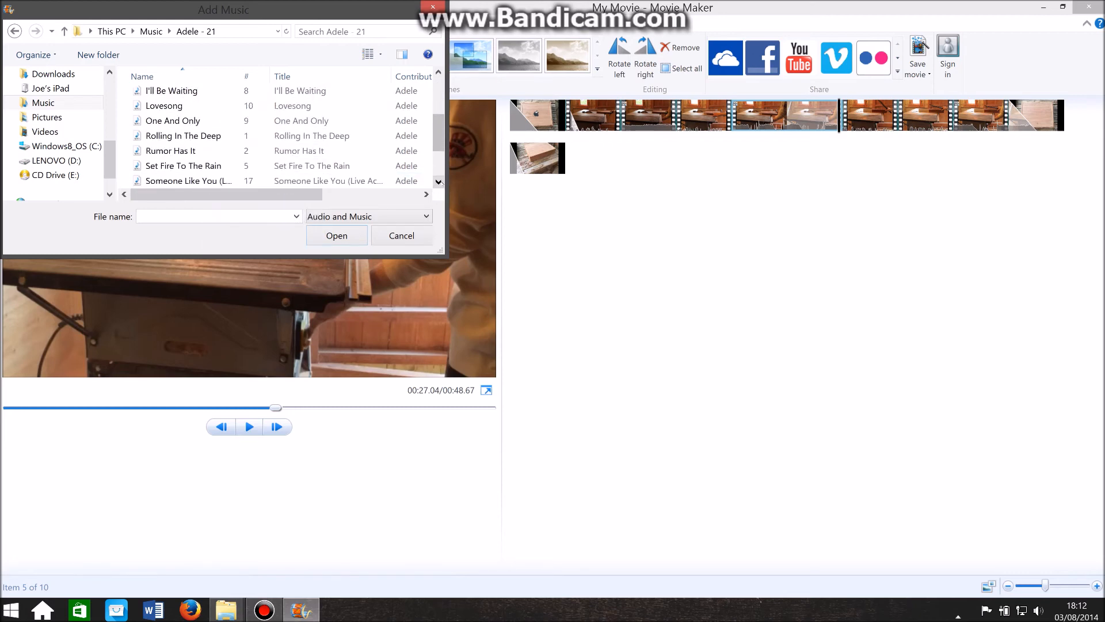
{"action": "left_click_drag", "start_coordinate": [212, 138], "coordinate": [615, 178]}
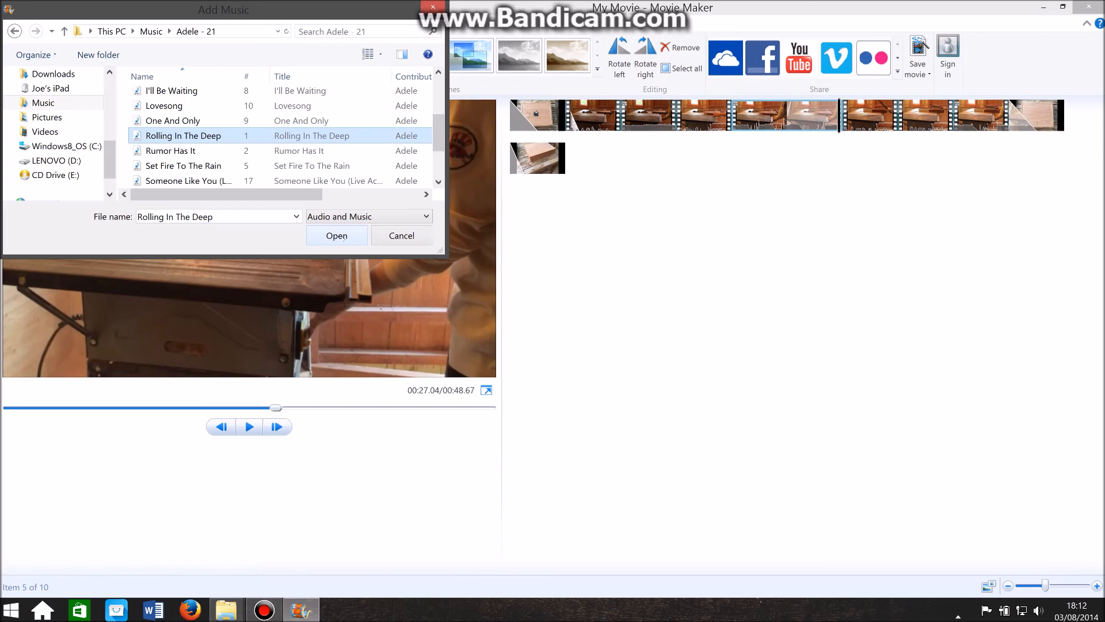
{"action": "left_click", "coordinate": [337, 236]}
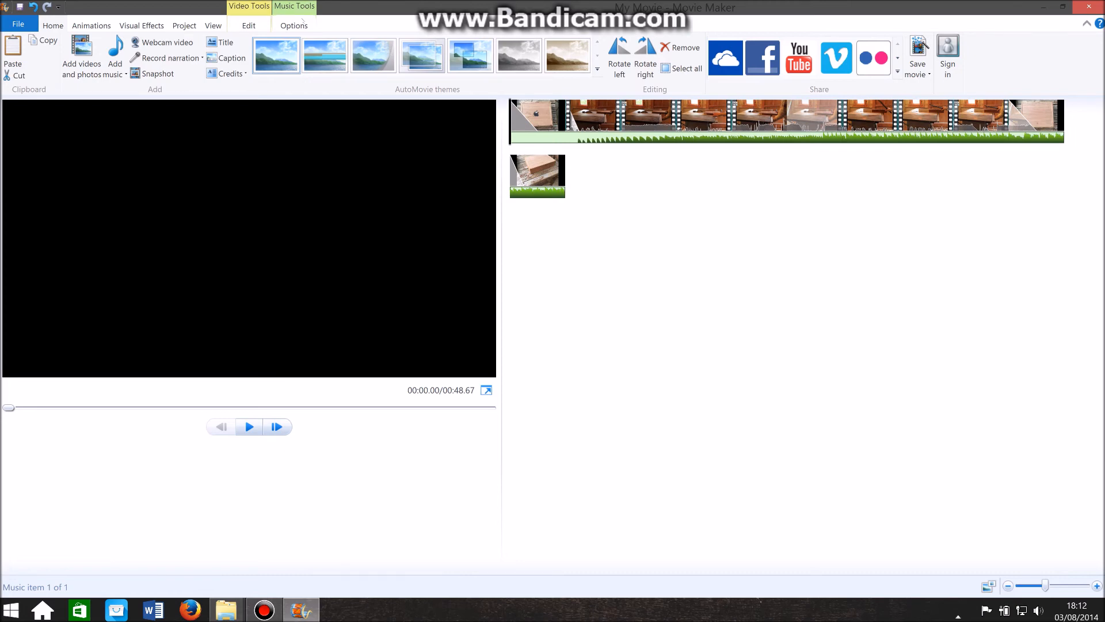
Step: Set the music's start time to 0.48 s and its end point to 228.51 s
{"action": "left_click", "coordinate": [295, 26]}
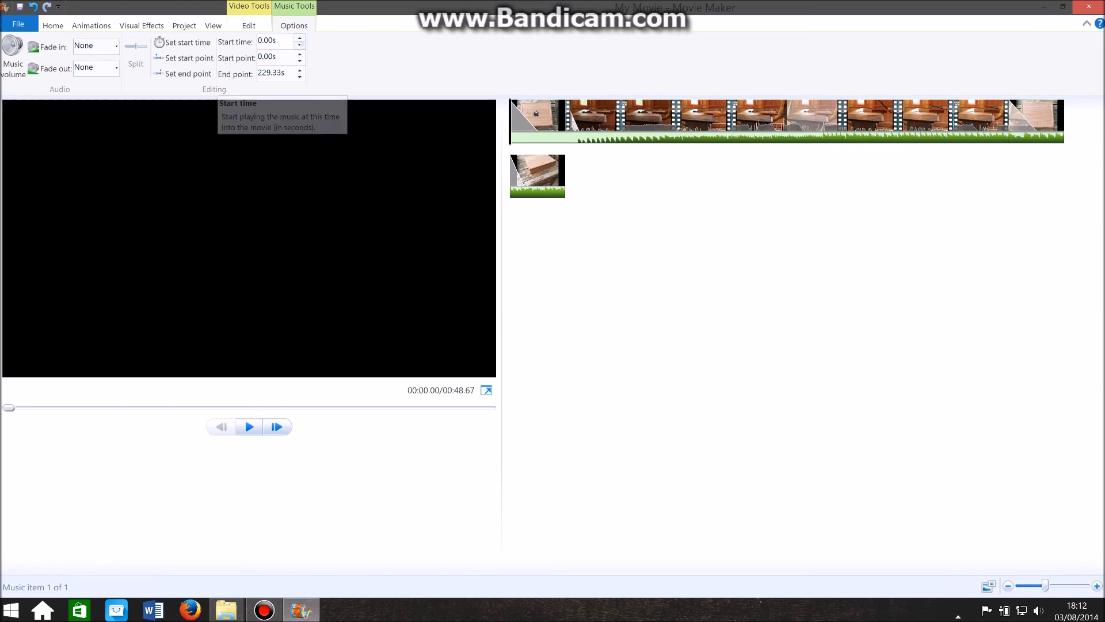
{"action": "left_click", "coordinate": [300, 38]}
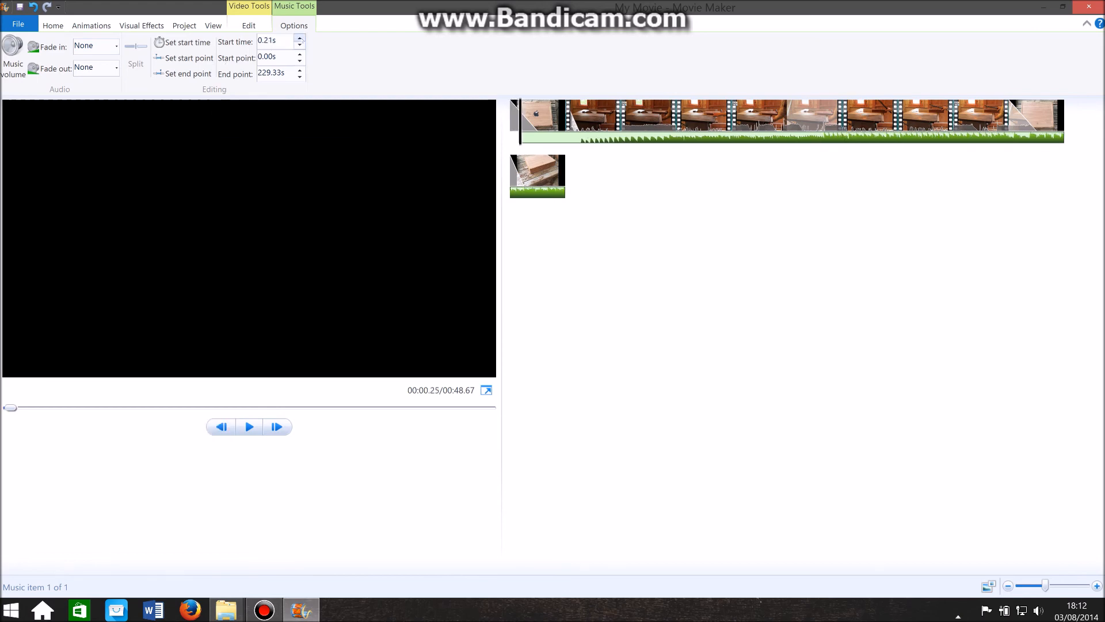
{"action": "left_click", "coordinate": [300, 38]}
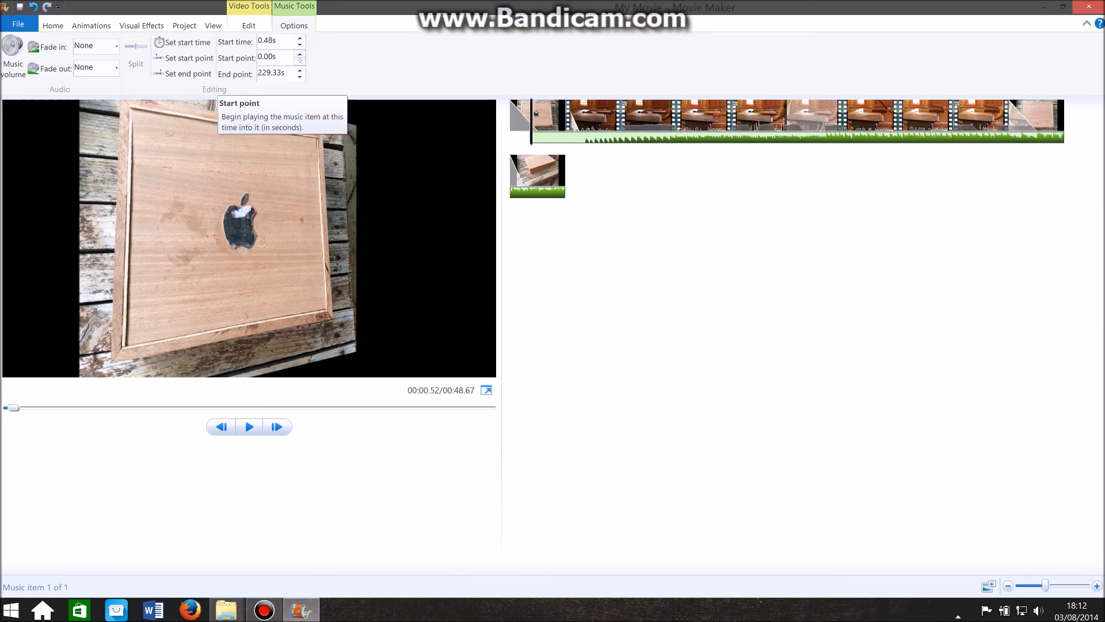
{"action": "left_click", "coordinate": [300, 76]}
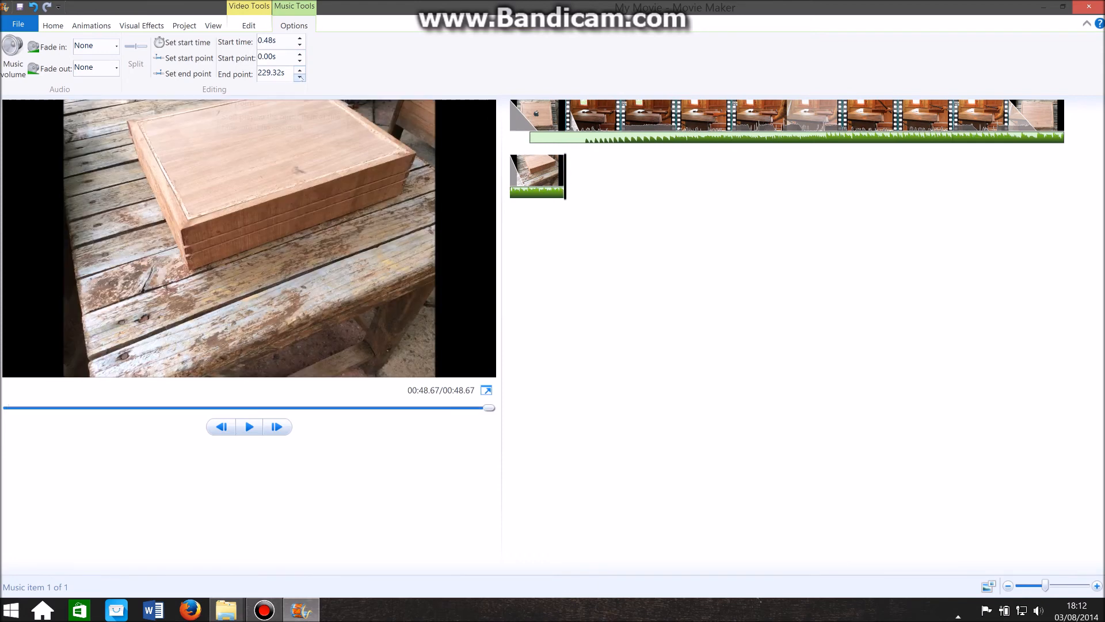
{"action": "left_click_drag", "start_coordinate": [300, 77], "coordinate": [300, 76]}
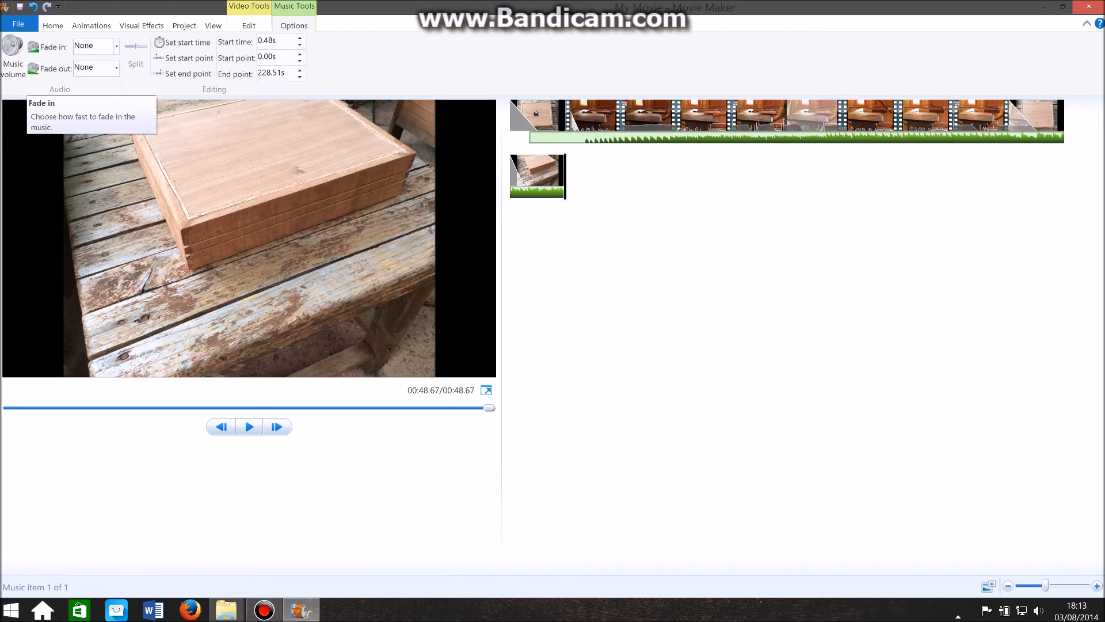
Step: Delete the music track from the movie
{"action": "left_click", "coordinate": [568, 138]}
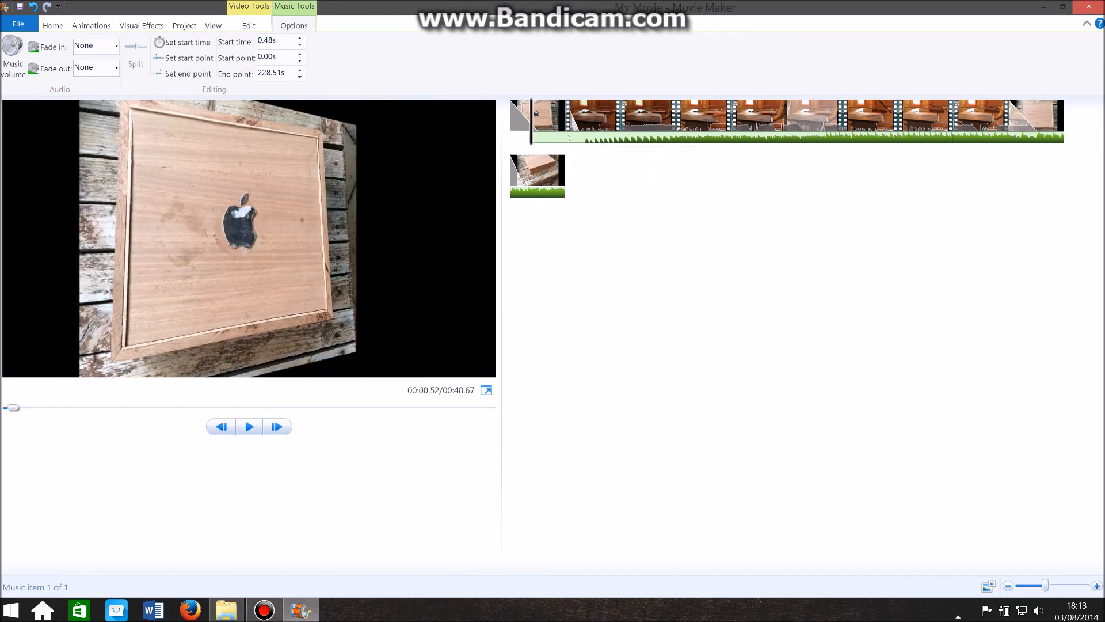
{"action": "key", "text": "Delete"}
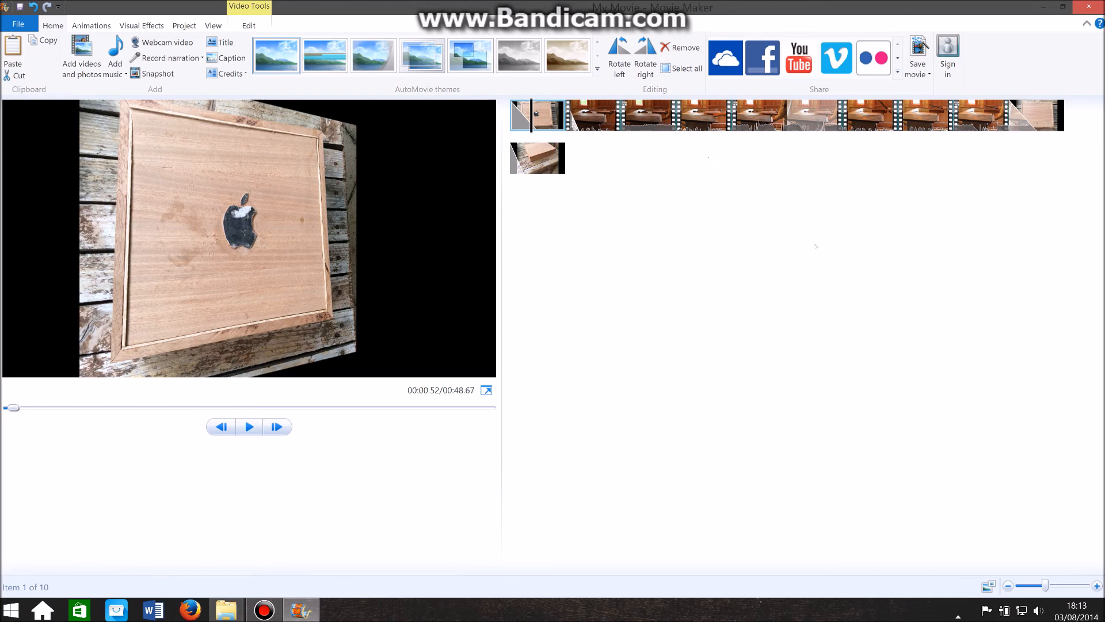
Step: Save the project as a Movie Maker project named iPad Box Video
{"action": "left_click", "coordinate": [33, 25]}
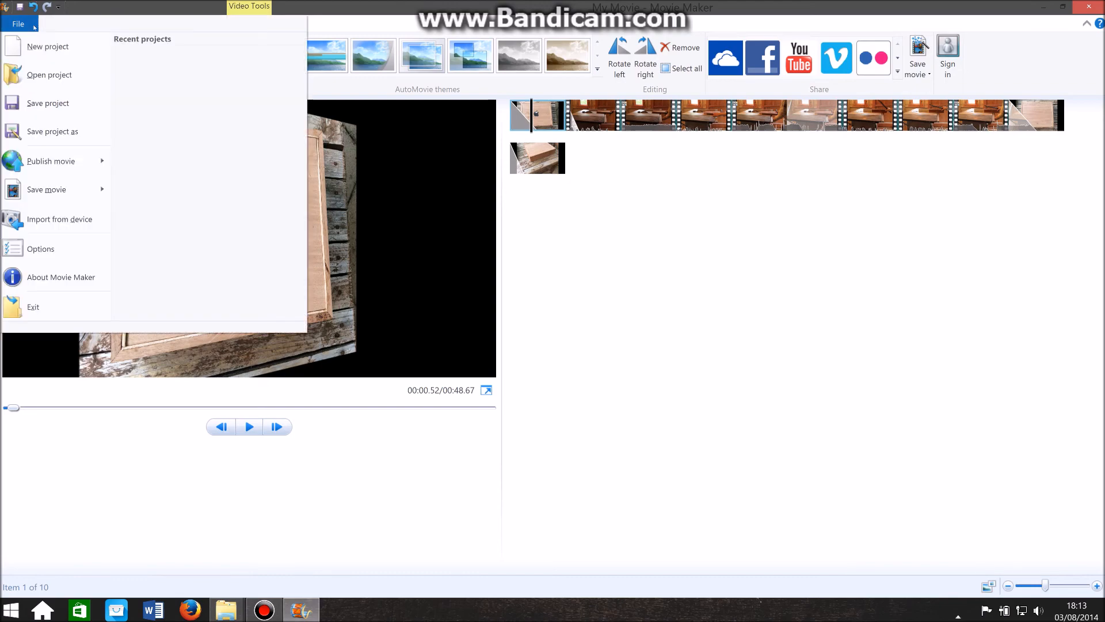
{"action": "left_click", "coordinate": [50, 105]}
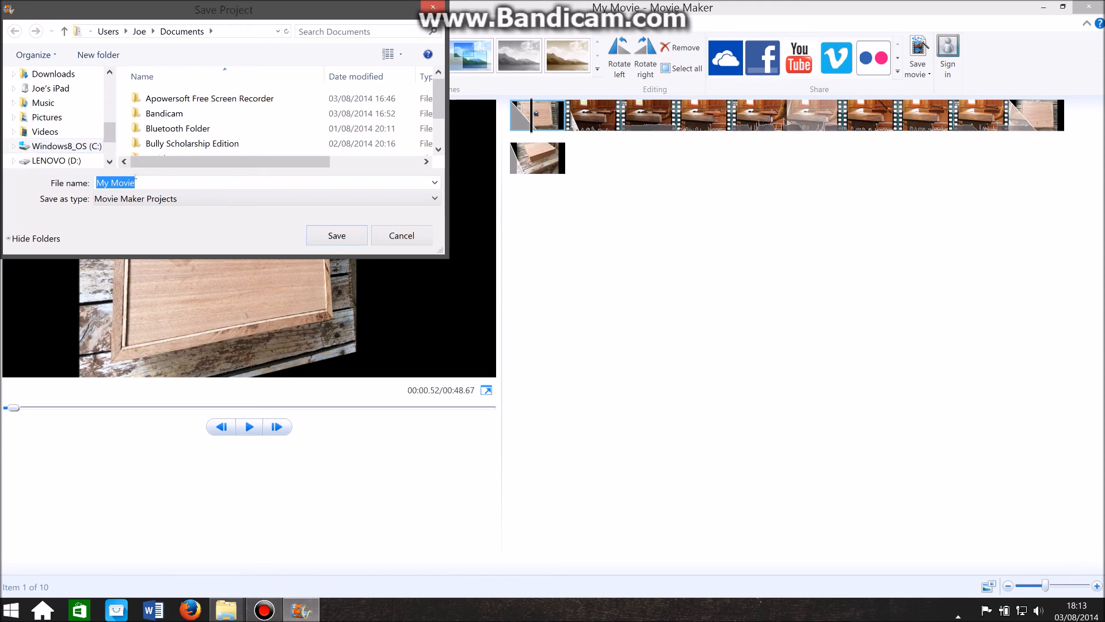
{"action": "type", "text": "iPad Box Video"}
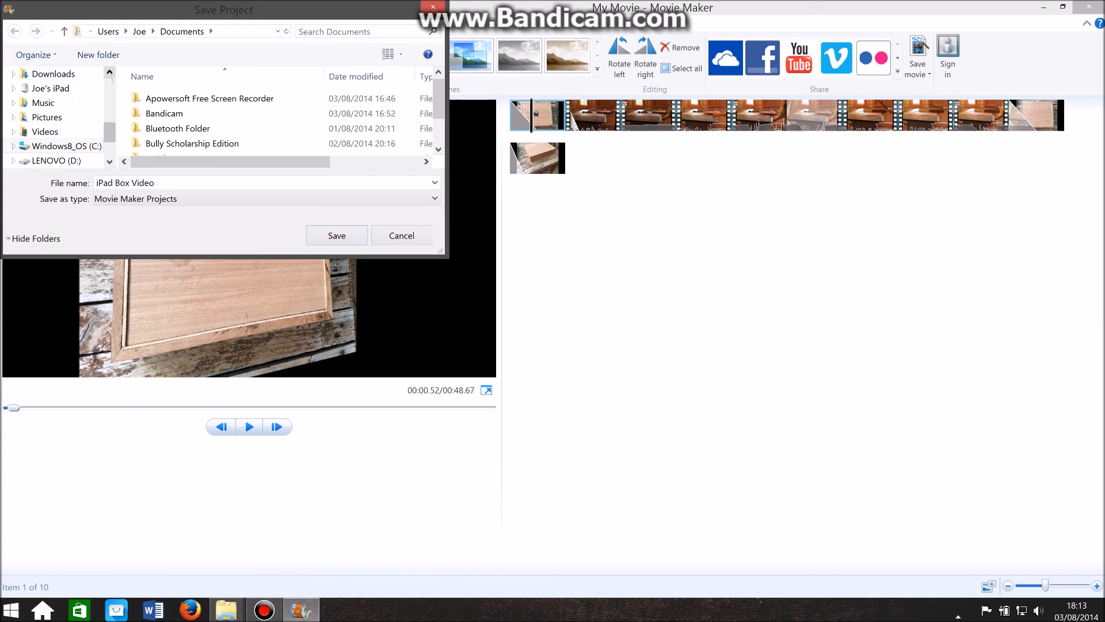
{"action": "scroll", "coordinate": [111, 78], "scroll_direction": "up", "scroll_amount": 2}
{"action": "scroll", "coordinate": [111, 78], "scroll_direction": "up", "scroll_amount": 1}
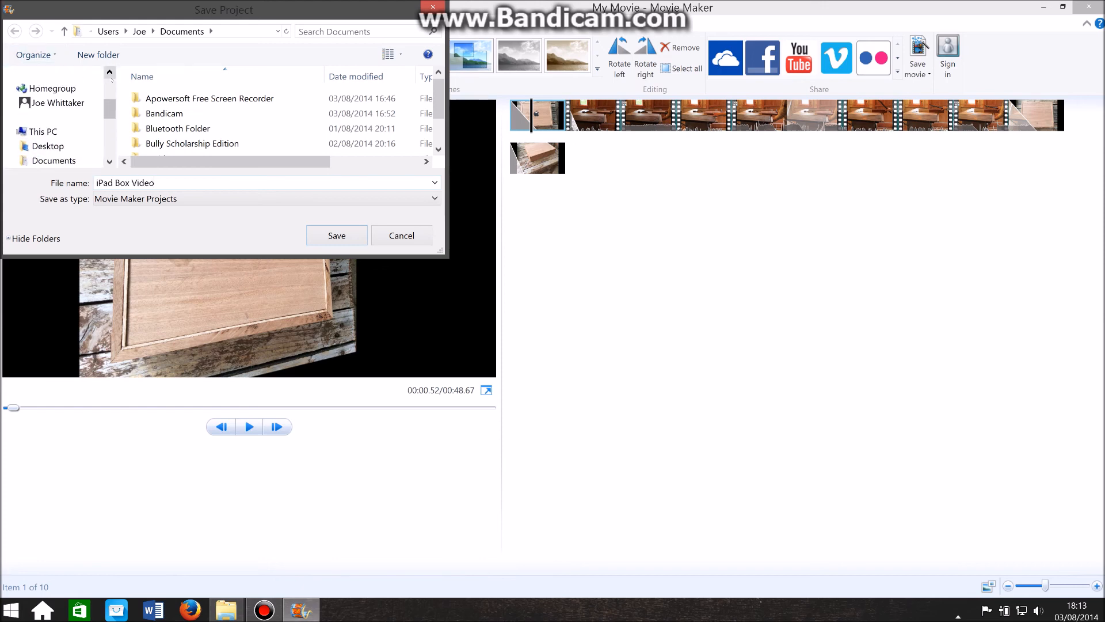
{"action": "left_click", "coordinate": [61, 151]}
{"action": "left_click", "coordinate": [336, 235]}
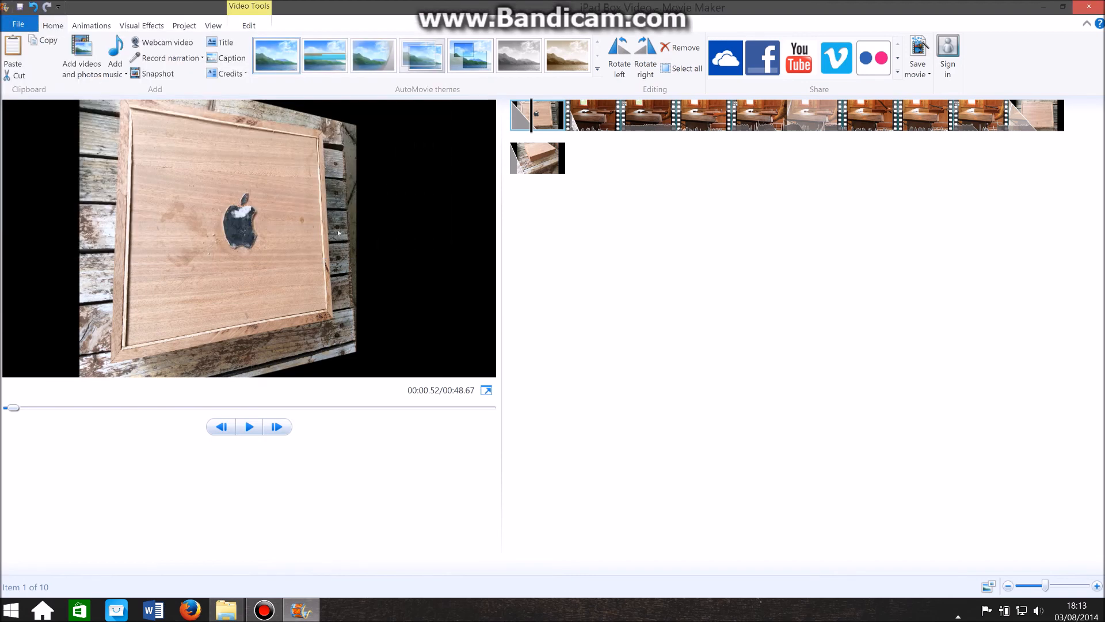
Step: Export the movie for high-definition display as an MPEG-4/H.264 file named iPad Box Video in the Downloads folder
{"action": "left_click", "coordinate": [6, 26]}
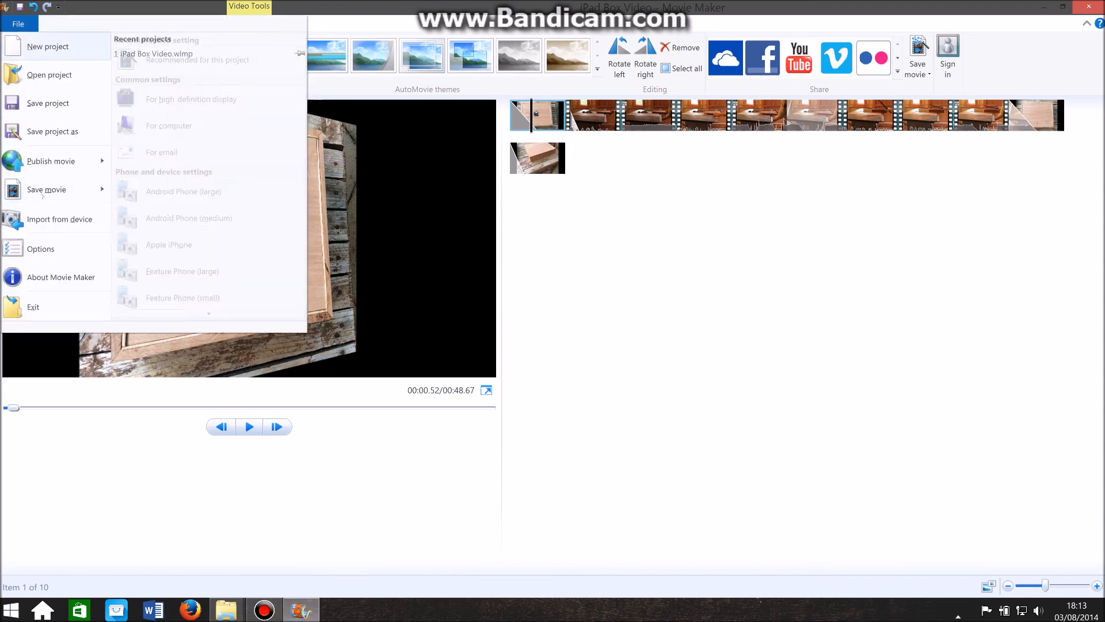
{"action": "mouse_move", "coordinate": [40, 198]}
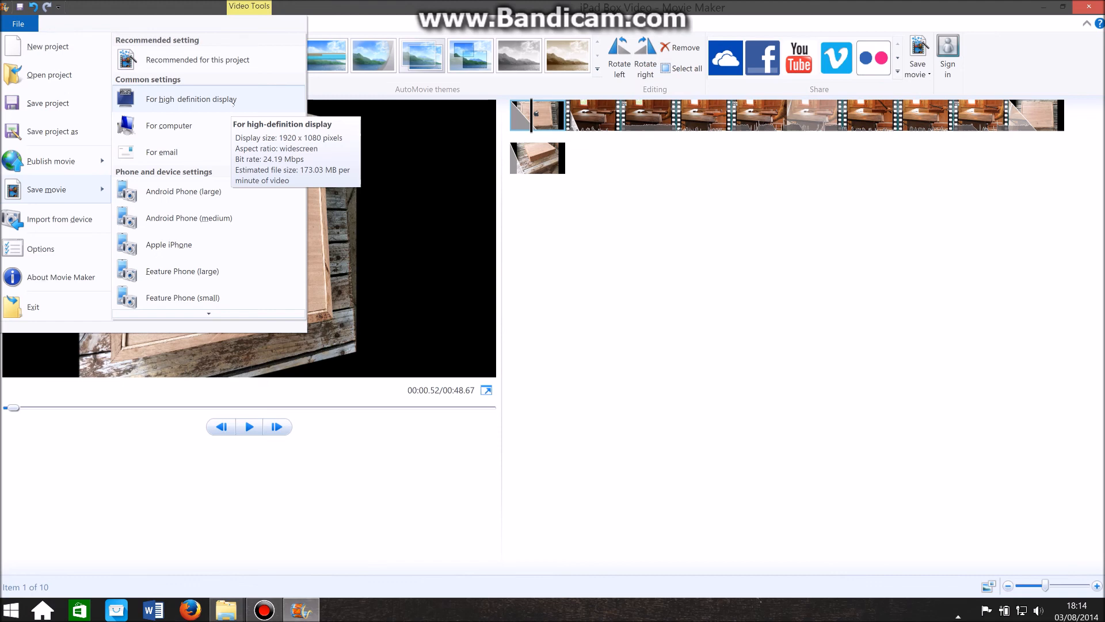
{"action": "left_click", "coordinate": [233, 99]}
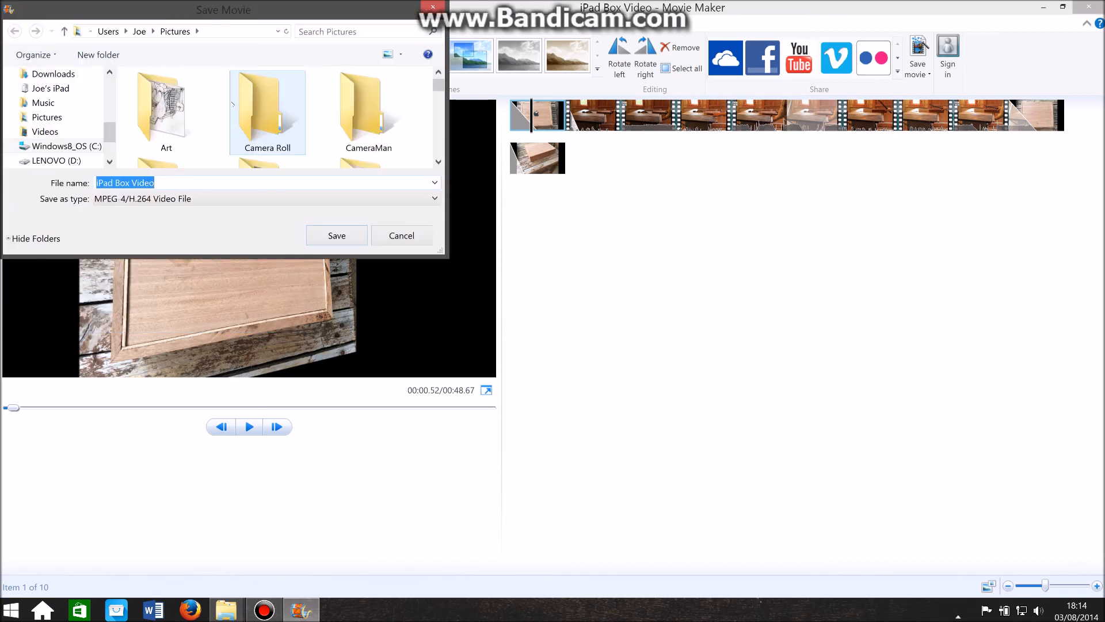
{"action": "left_click", "coordinate": [53, 74]}
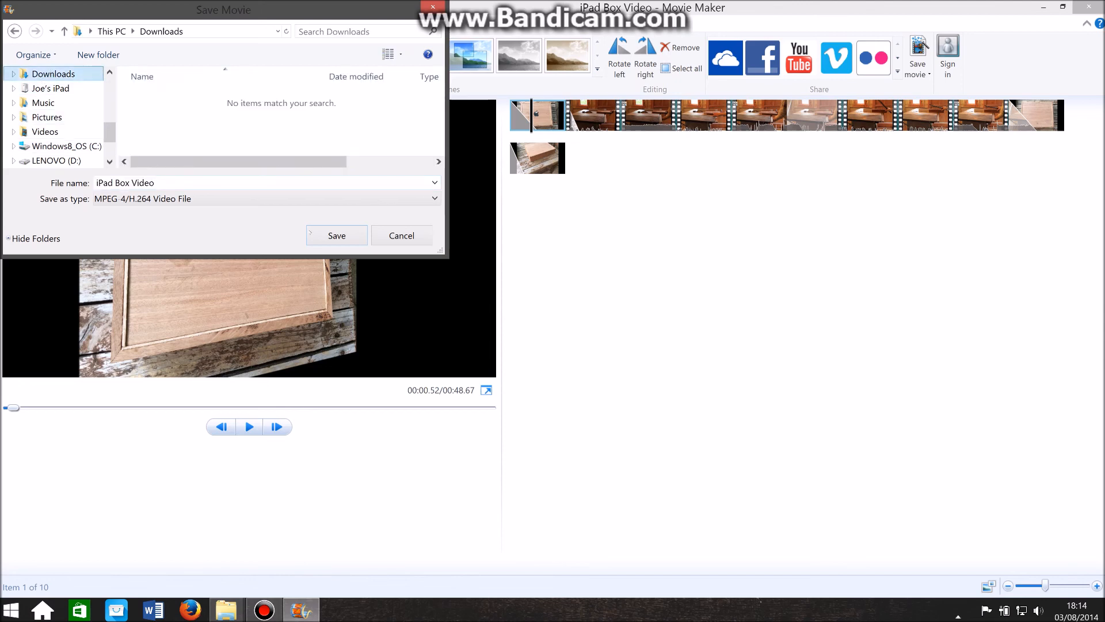
{"action": "left_click", "coordinate": [336, 236]}
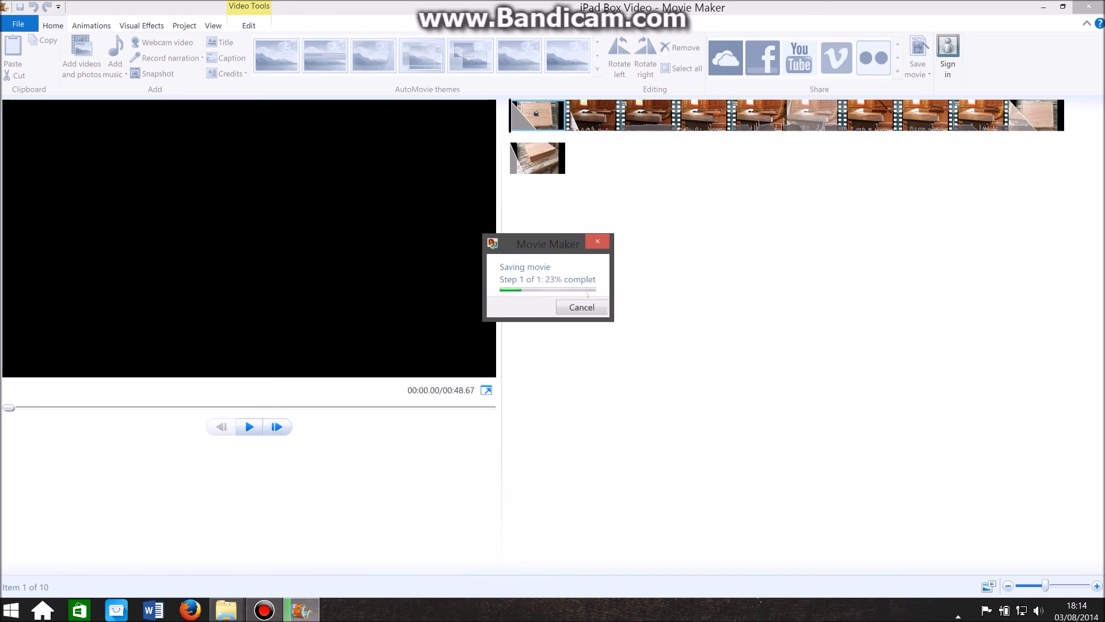
{"action": "left_click_drag", "start_coordinate": [541, 252], "coordinate": [618, 220]}
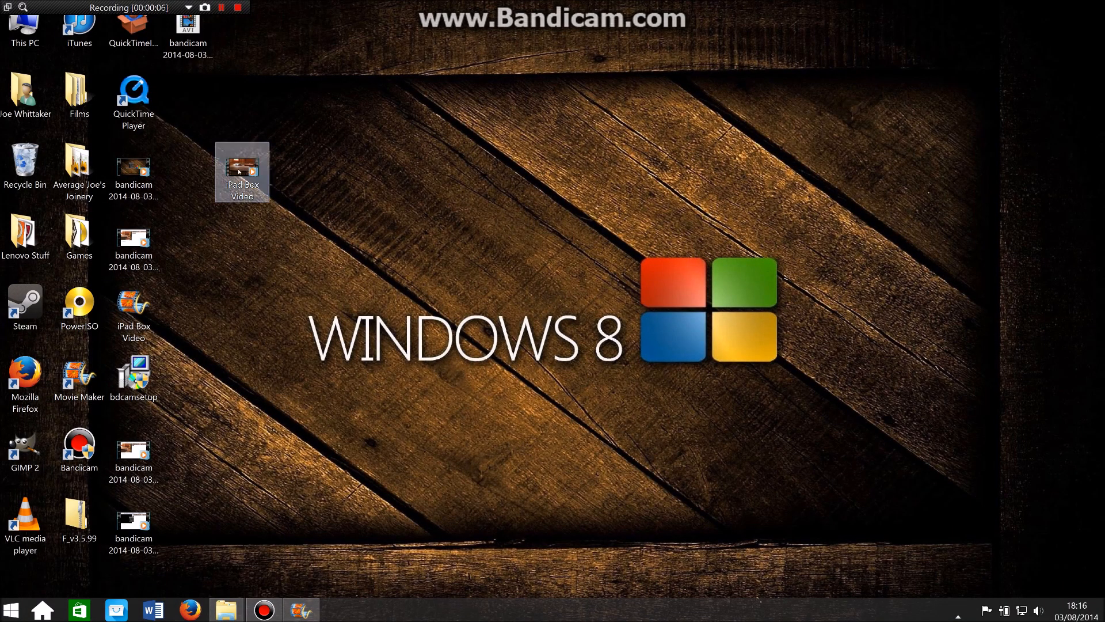
Step: Play the exported iPad Box Video from the desktop, skipping ahead, then close the player and move the file nearer the desktop's centre
{"action": "double_click", "coordinate": [239, 171]}
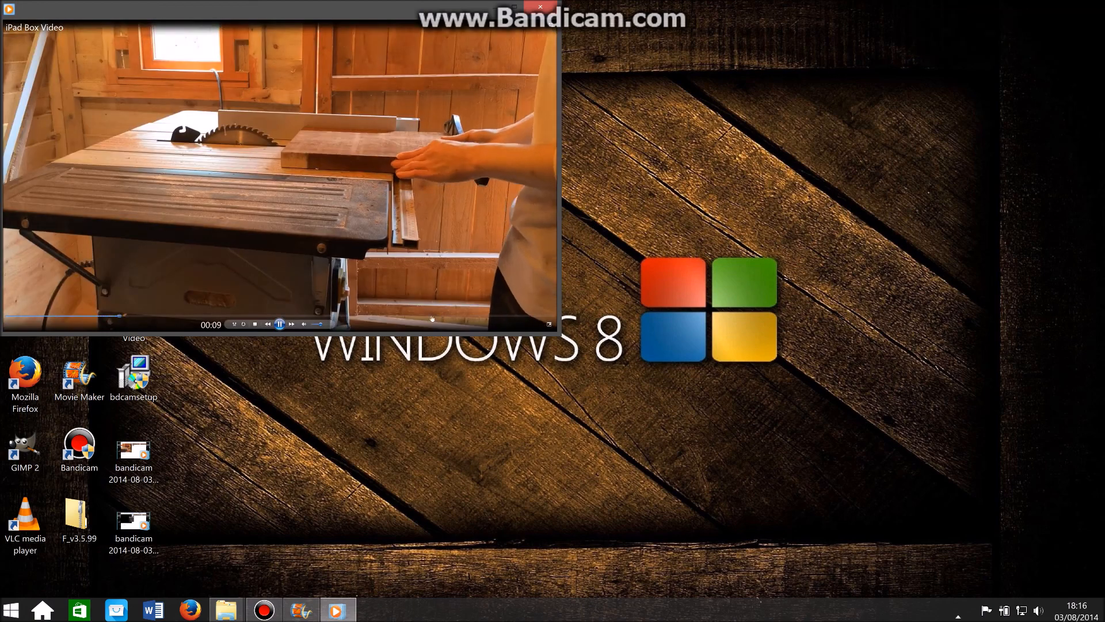
{"action": "left_click", "coordinate": [435, 316]}
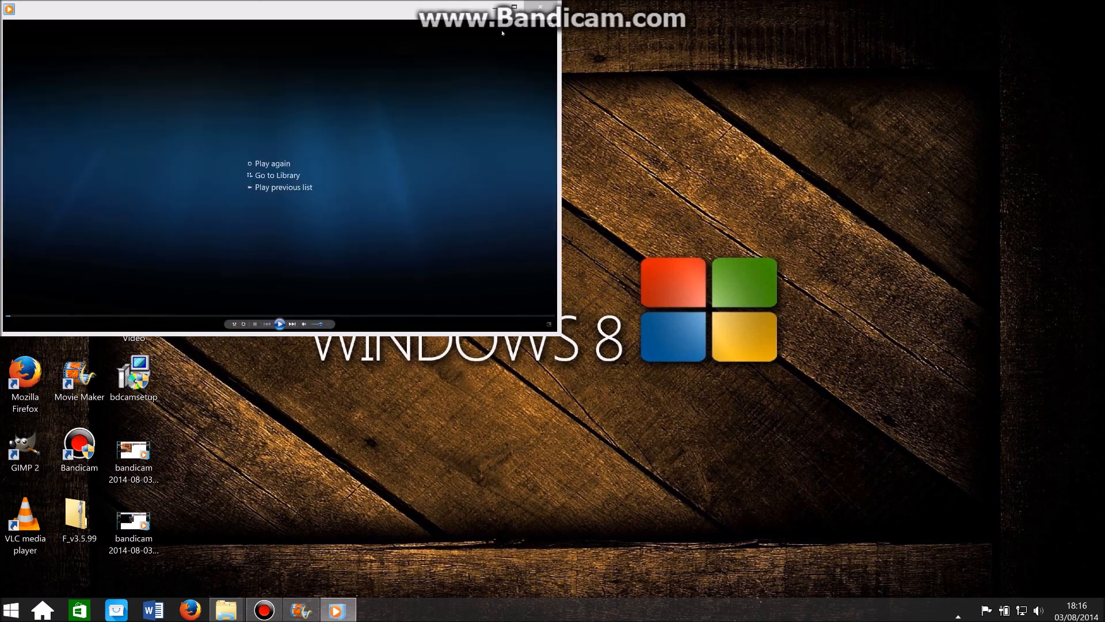
{"action": "left_click", "coordinate": [539, 5]}
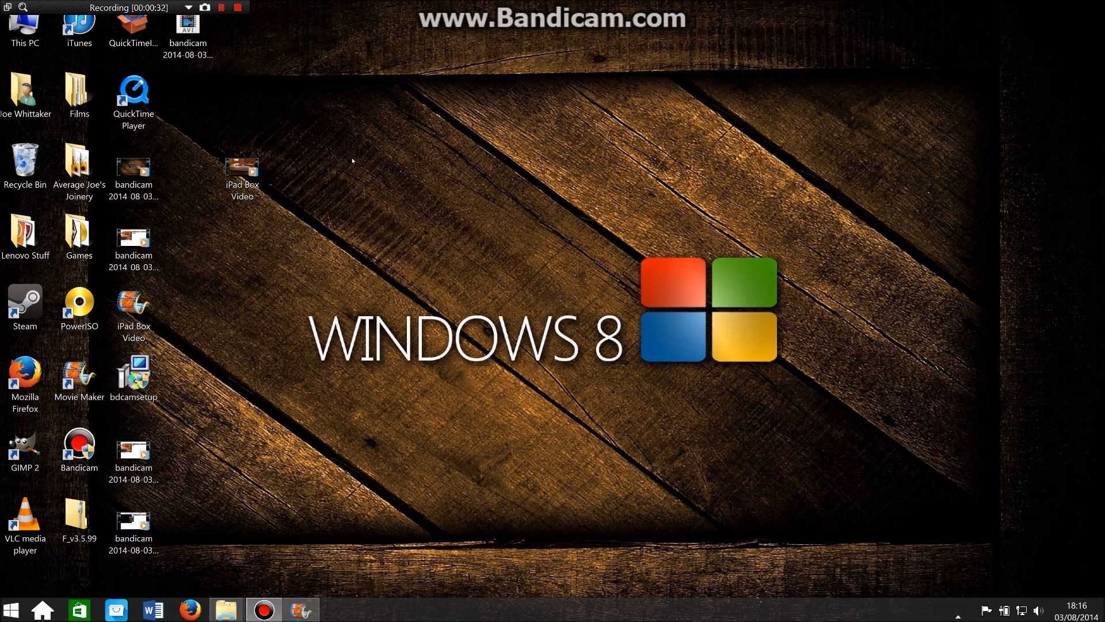
{"action": "left_click_drag", "start_coordinate": [248, 170], "coordinate": [466, 240]}
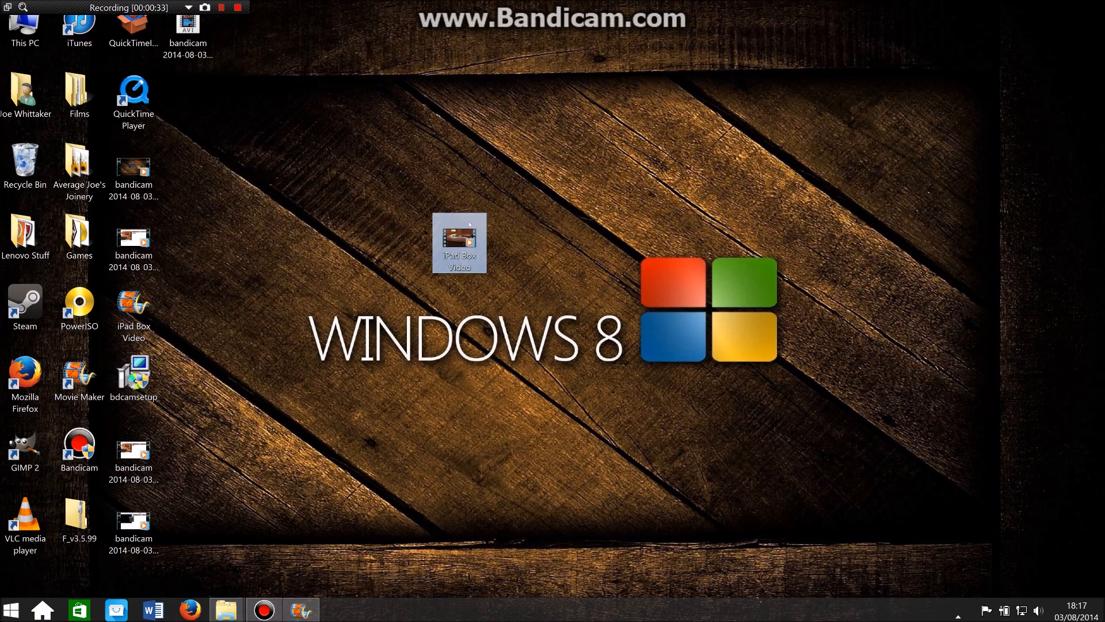